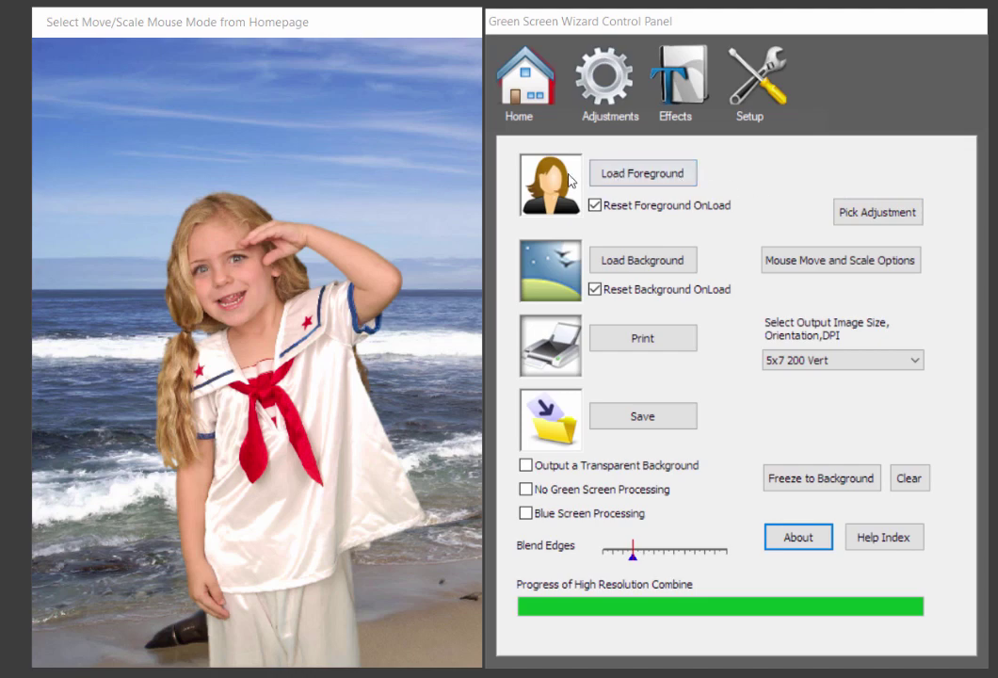
Step: Load DSC_2334.JPG, the woman in the black-and-white gown, as the foreground
click(645, 178)
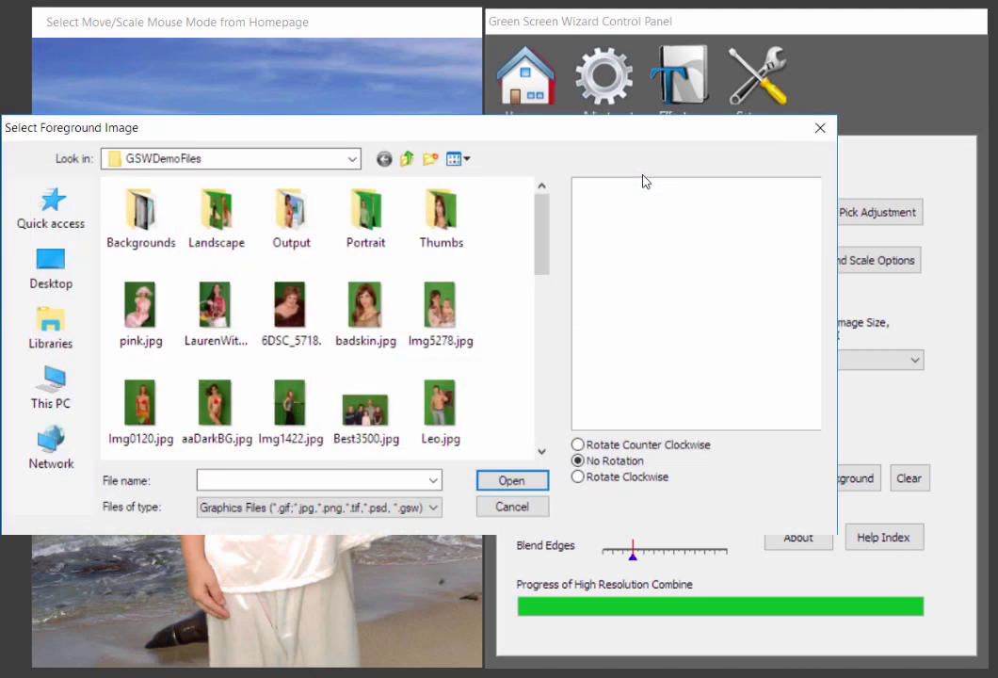
drag(548, 217, 517, 352)
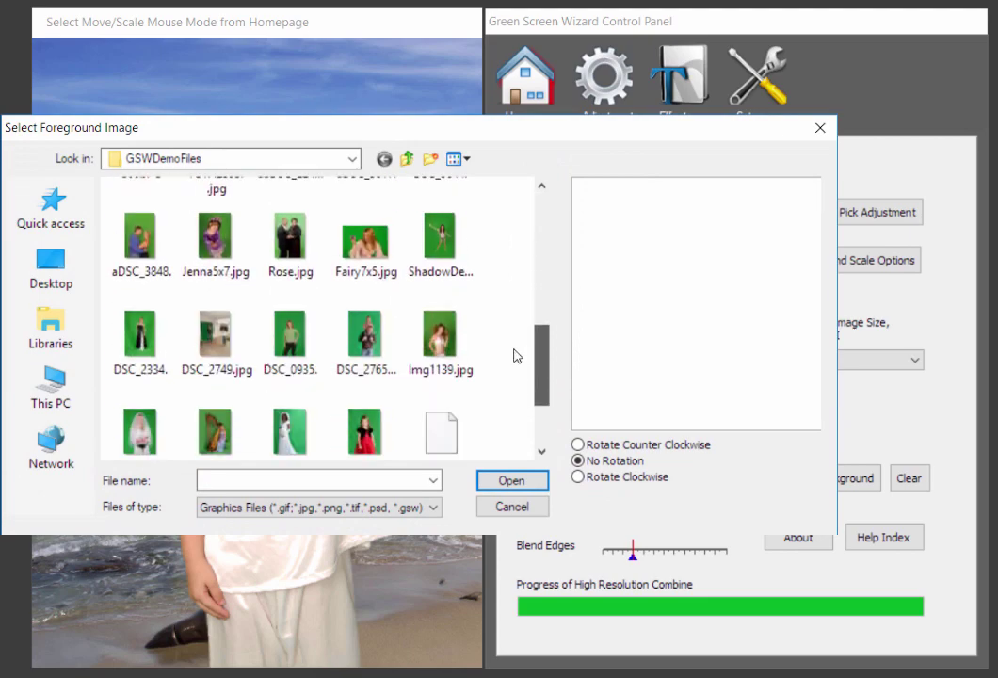
click(140, 332)
click(522, 480)
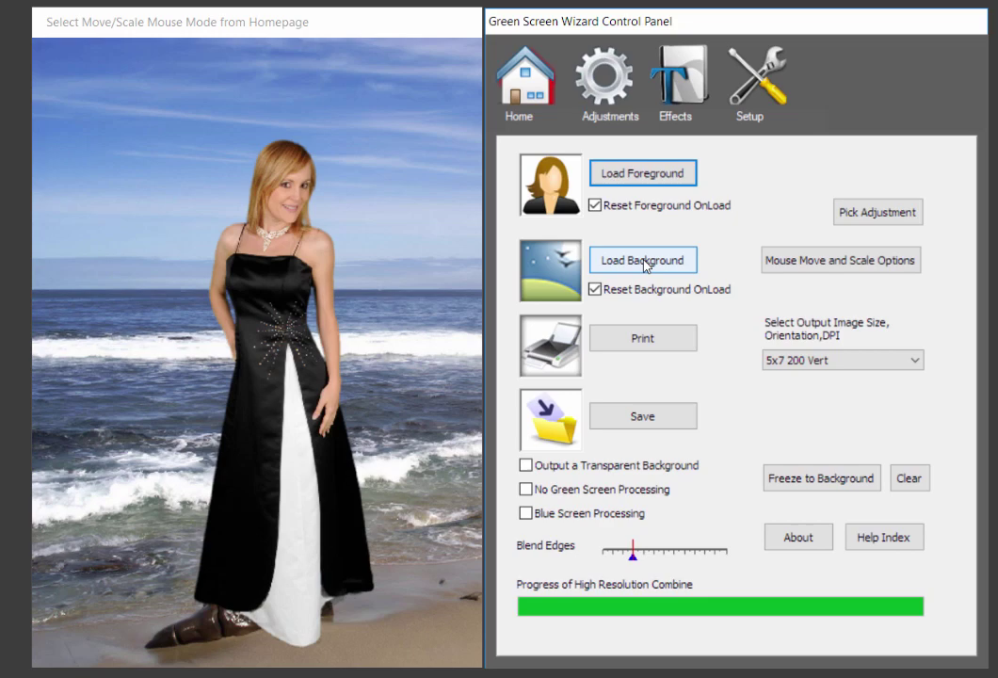
Step: Load the crystal-pillar photo DSC_5041.jpg from Backgrounds as the background
click(644, 263)
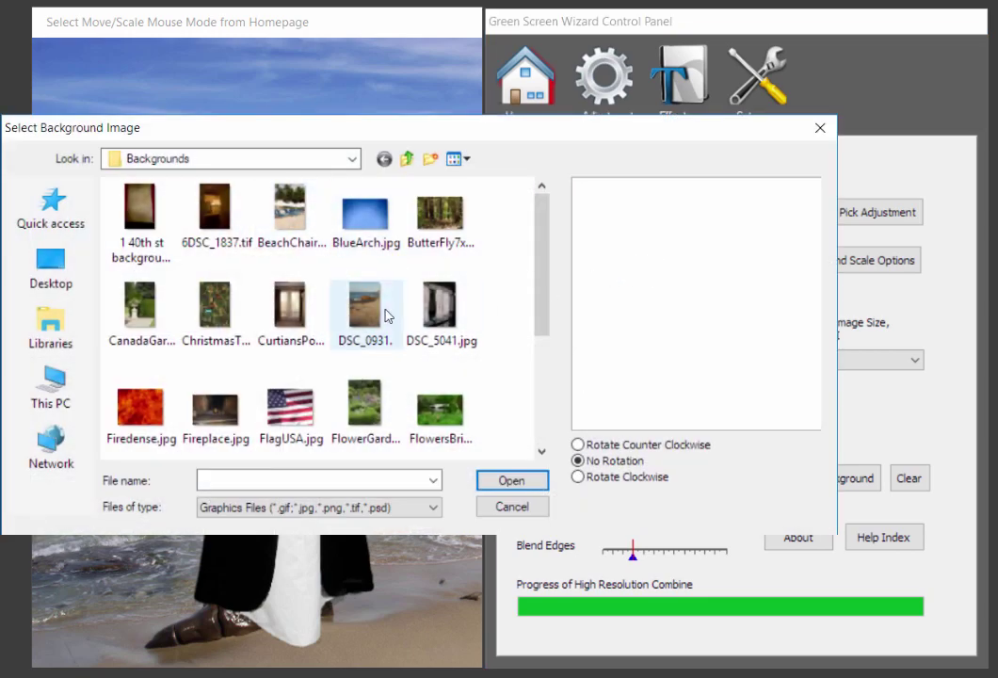
click(454, 309)
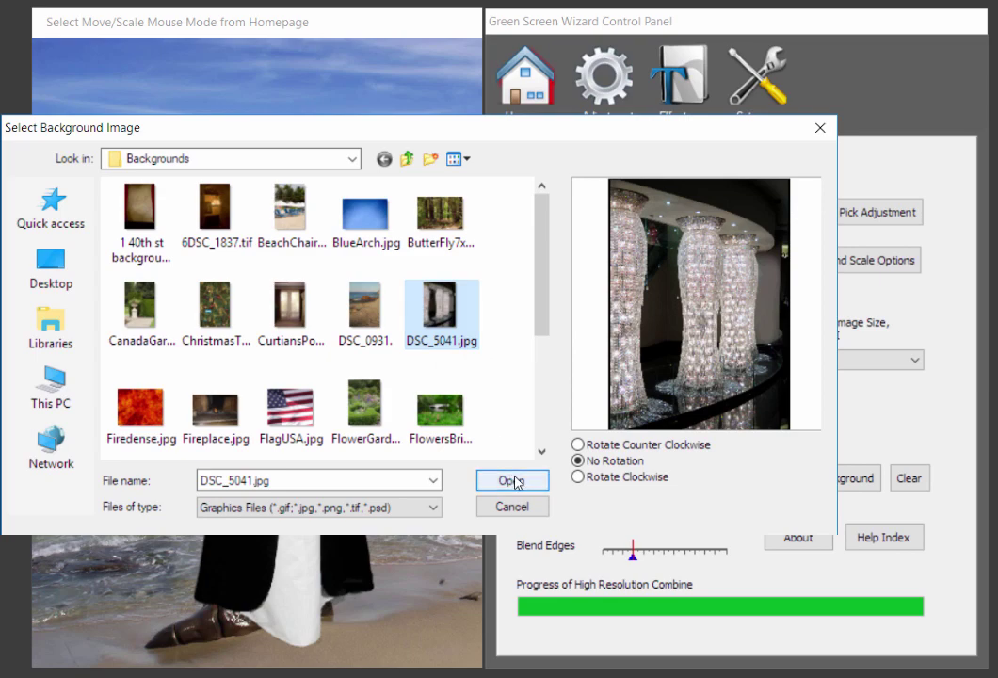
click(510, 478)
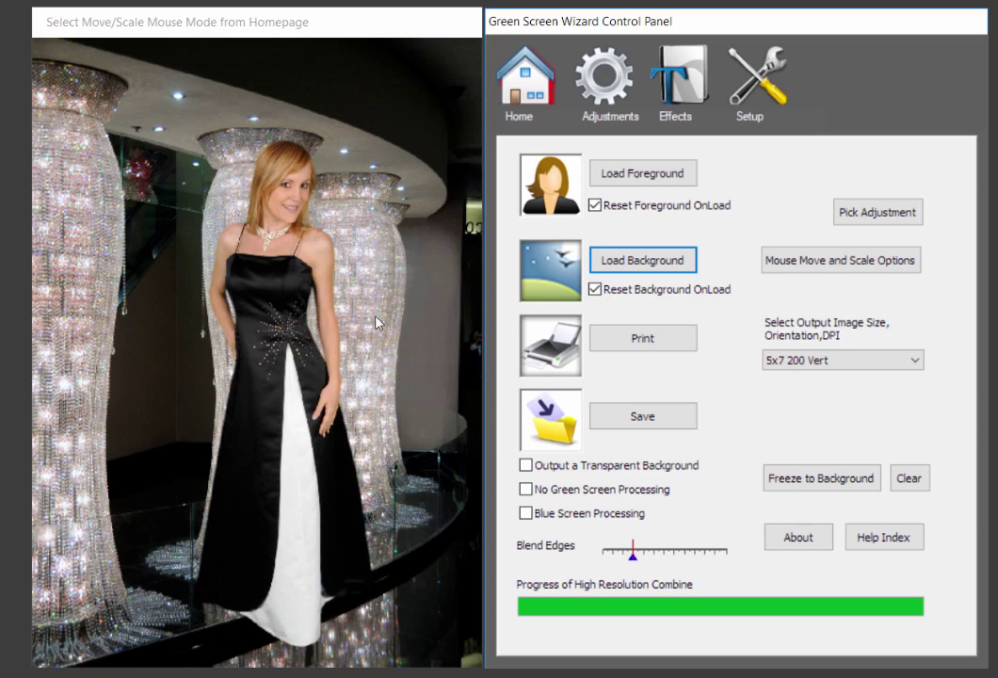
Step: Shift the woman right, then switch moving to Background and drag the crystal pillars up-left
drag(286, 283, 345, 319)
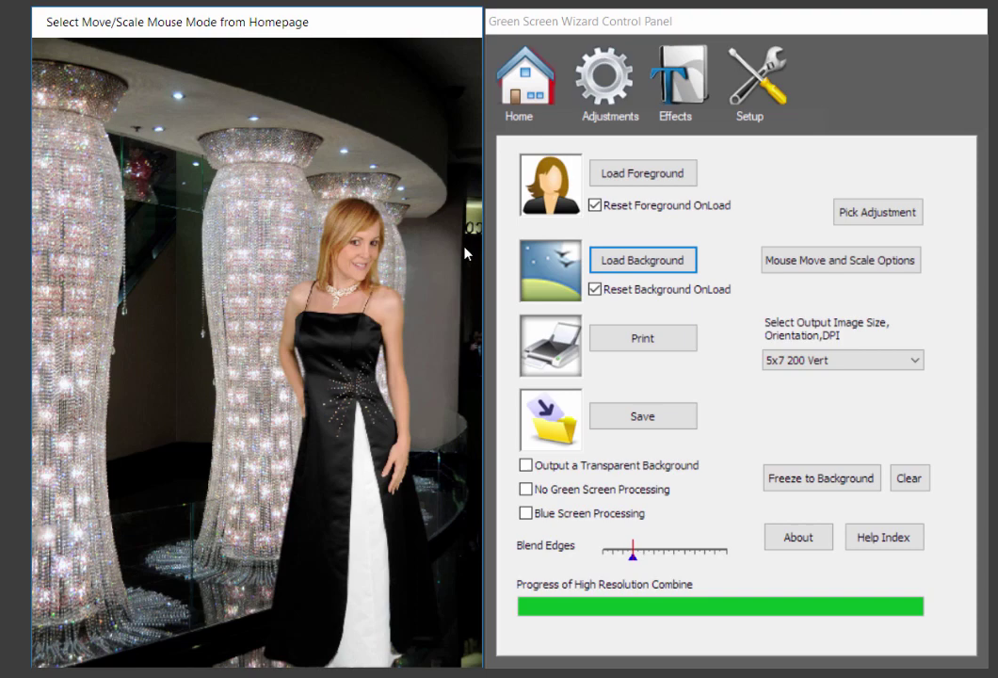
click(869, 268)
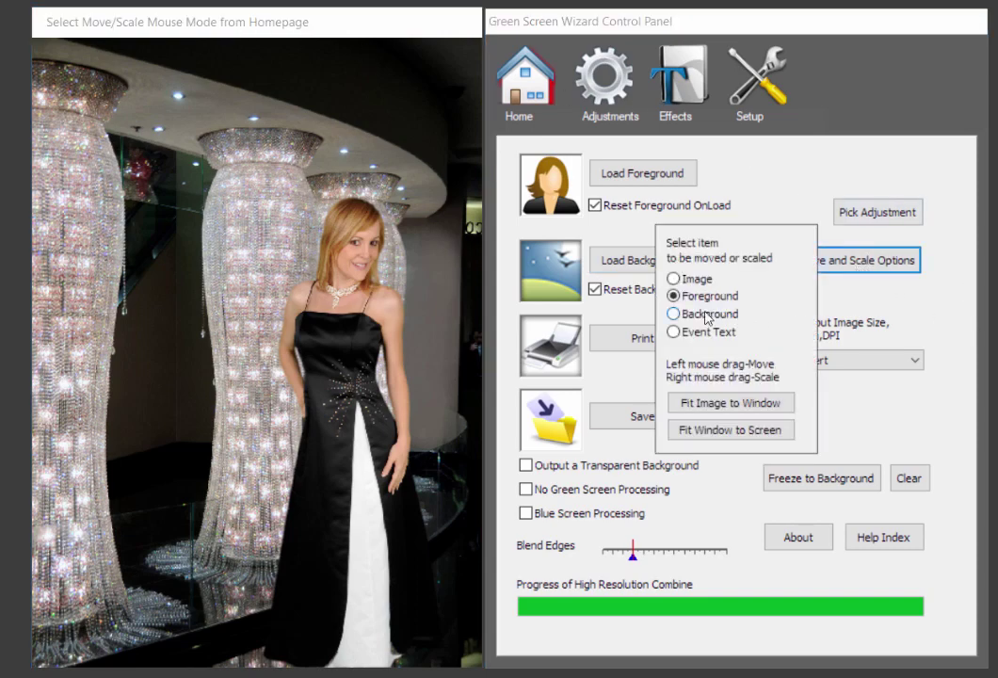
click(705, 316)
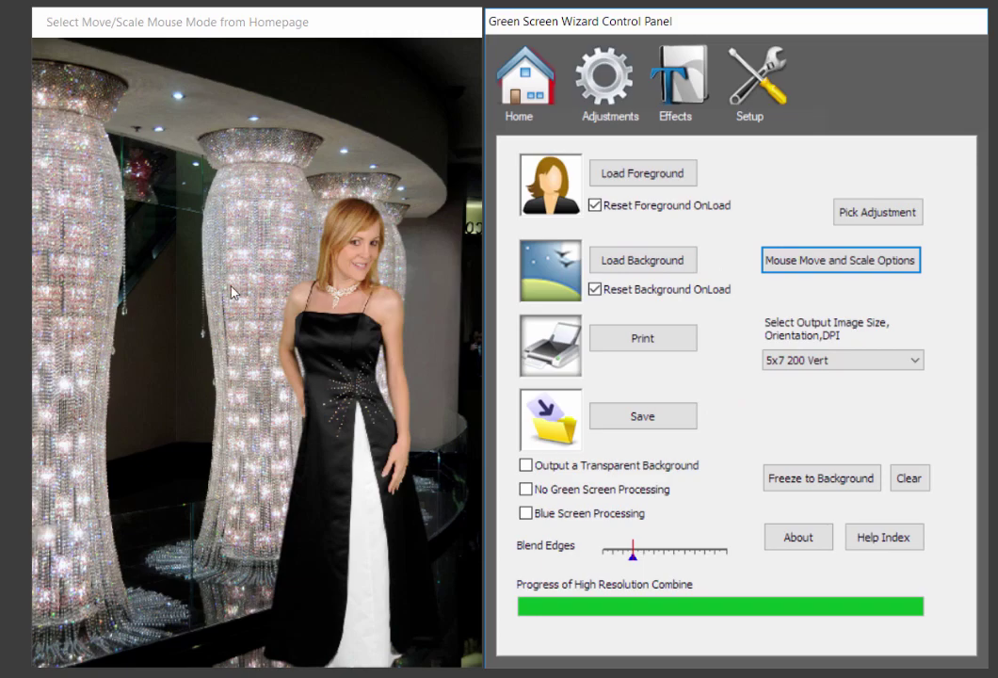
drag(233, 293, 283, 294)
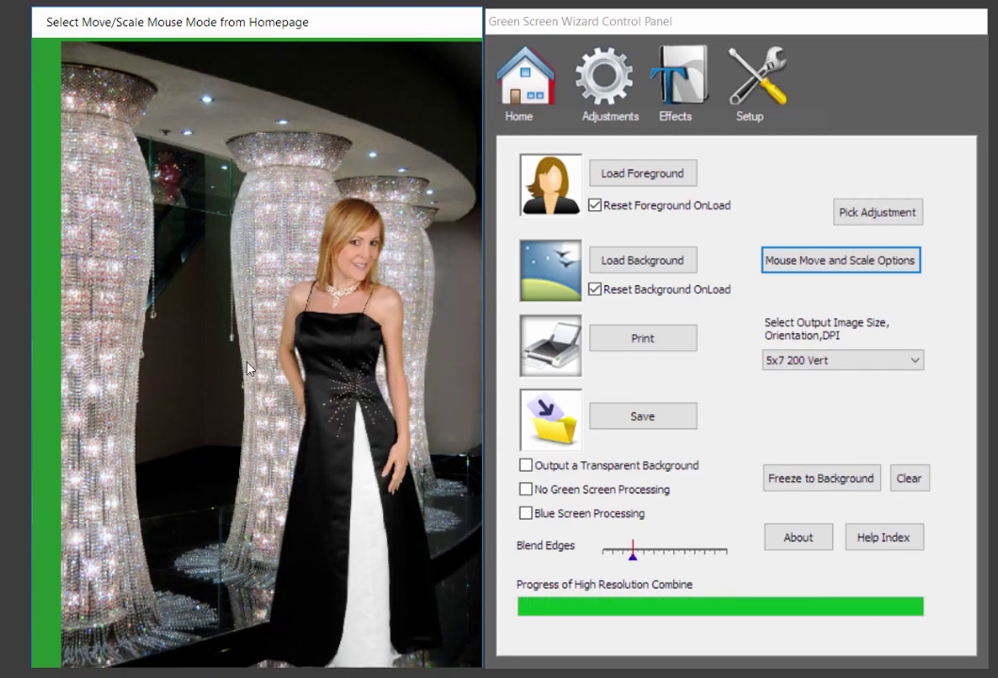
drag(260, 387, 251, 305)
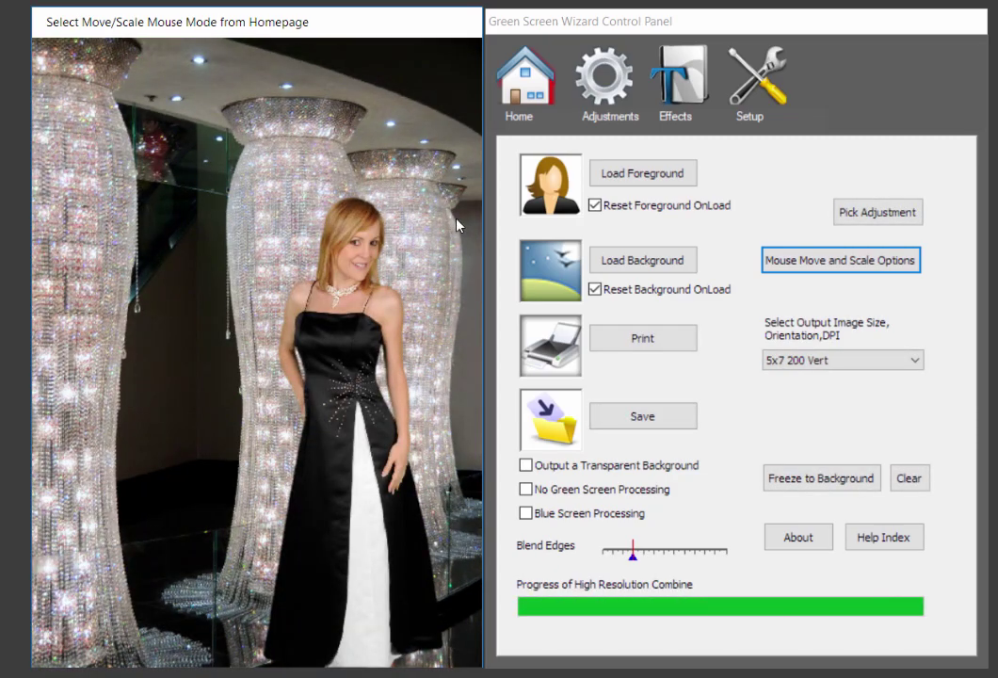
Step: Start printing and set the image size and layout to One 5x7
click(657, 346)
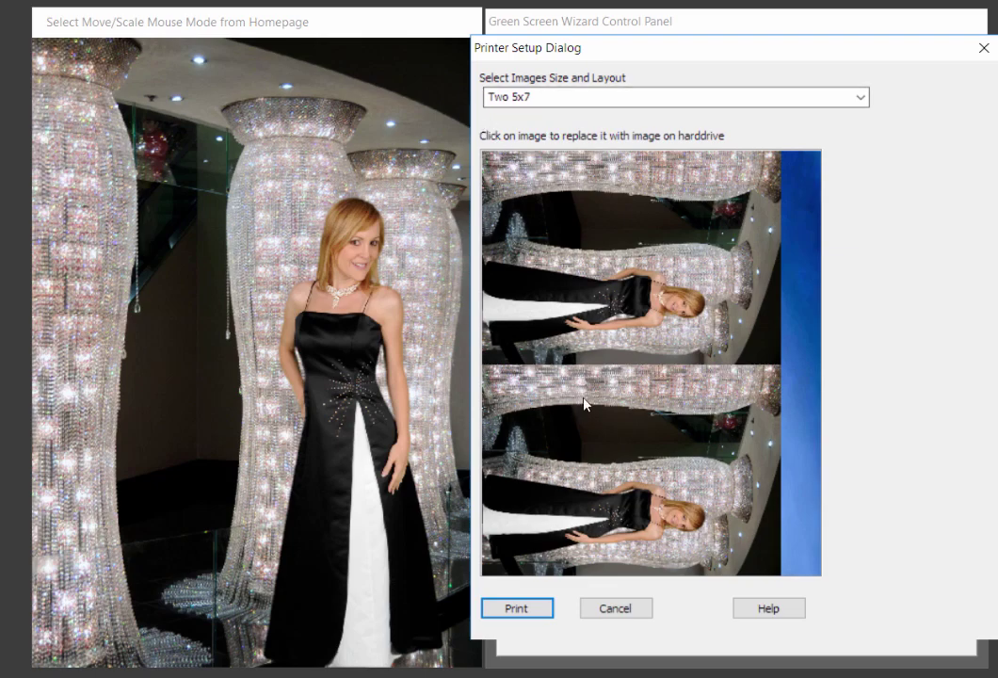
click(861, 100)
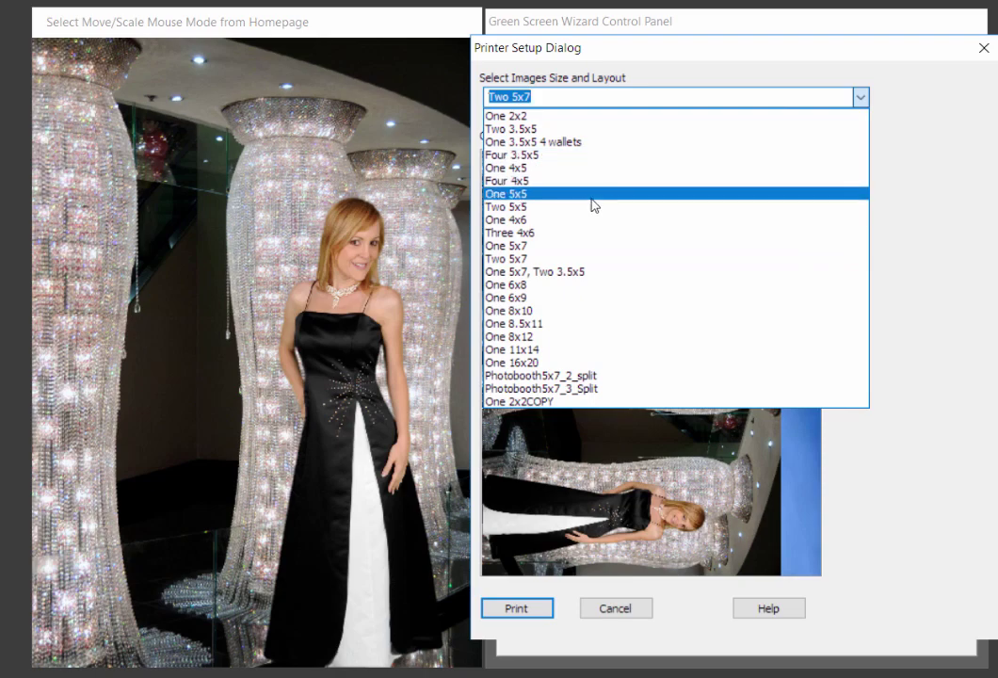
click(527, 142)
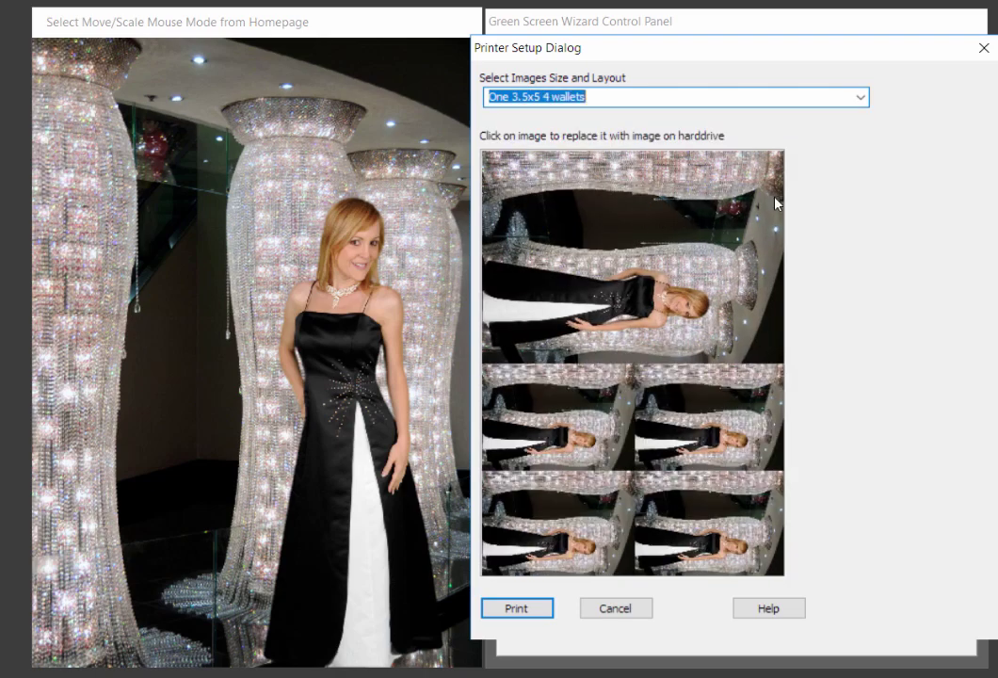
click(861, 98)
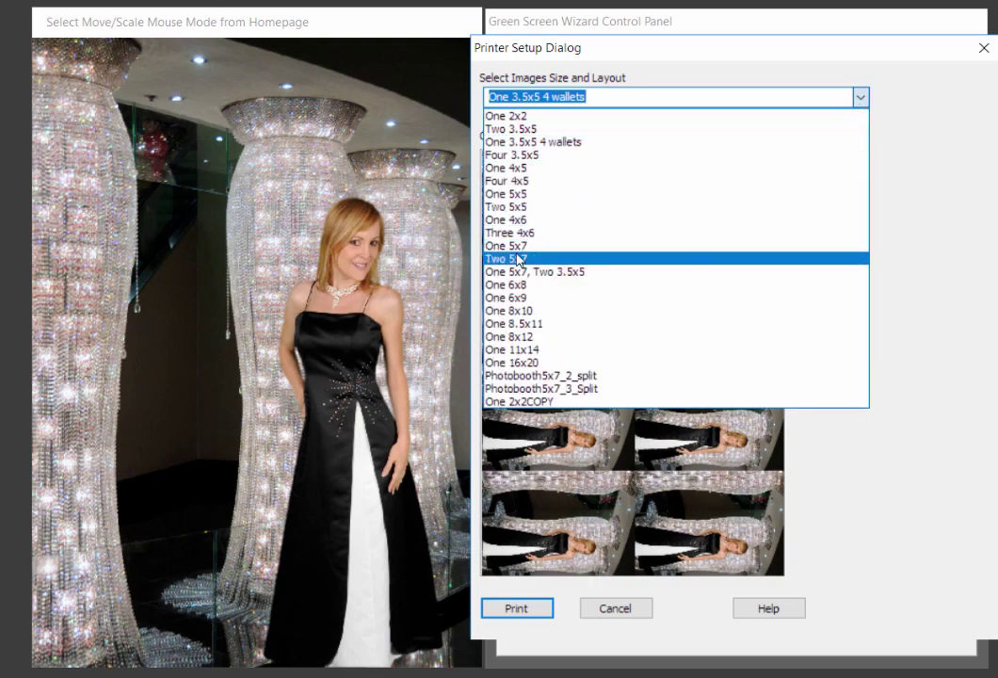
click(517, 247)
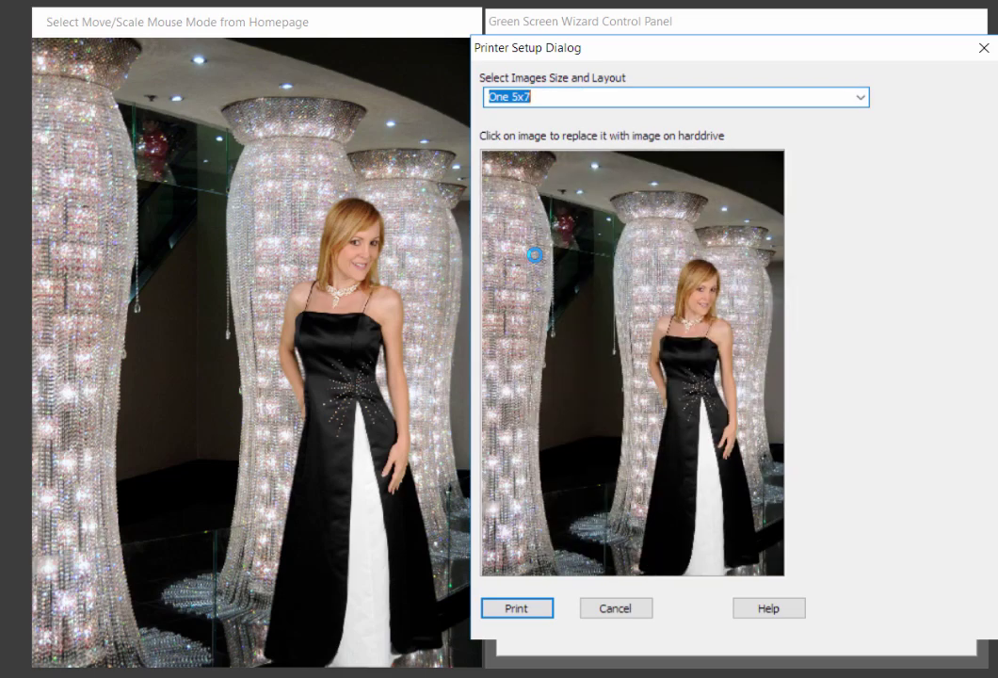
Step: Send the 5x7 print to the HP LaserJet, checking printer properties first
click(517, 610)
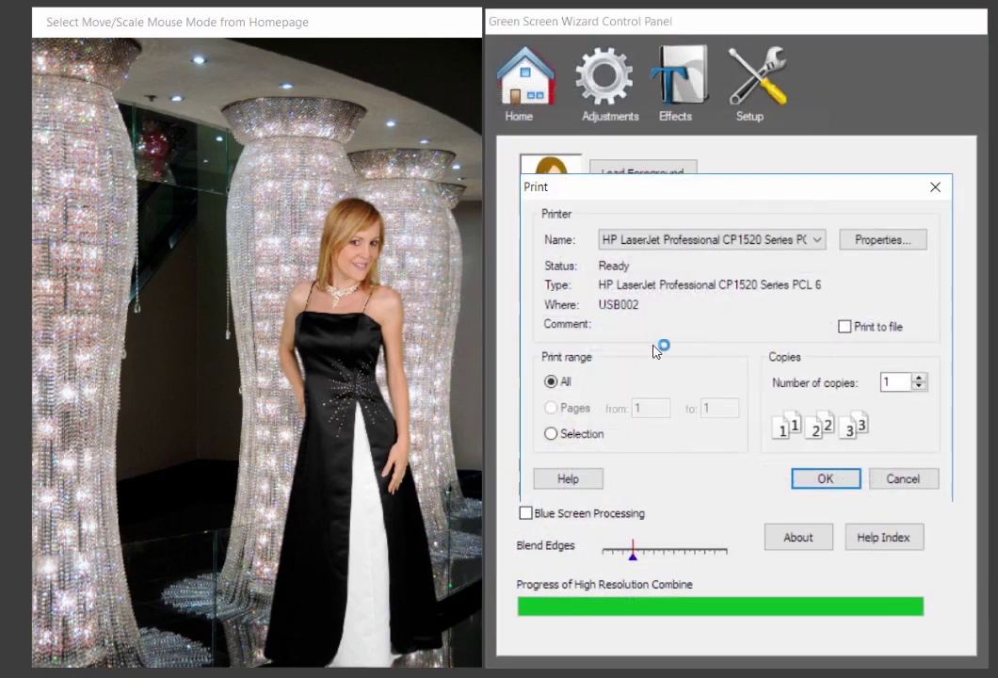
click(881, 243)
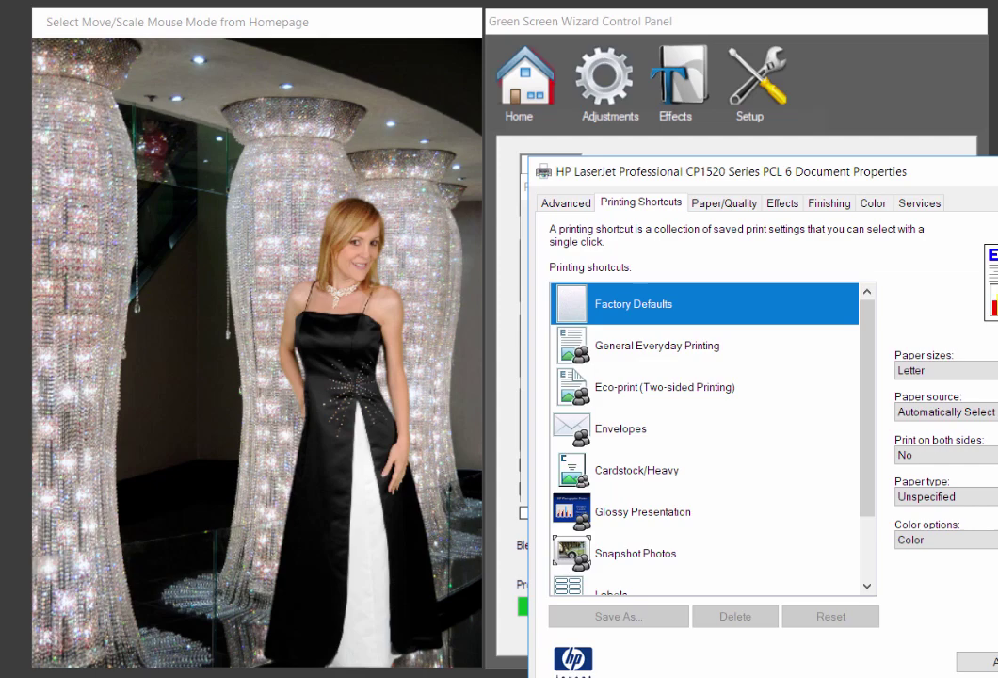
key(Return)
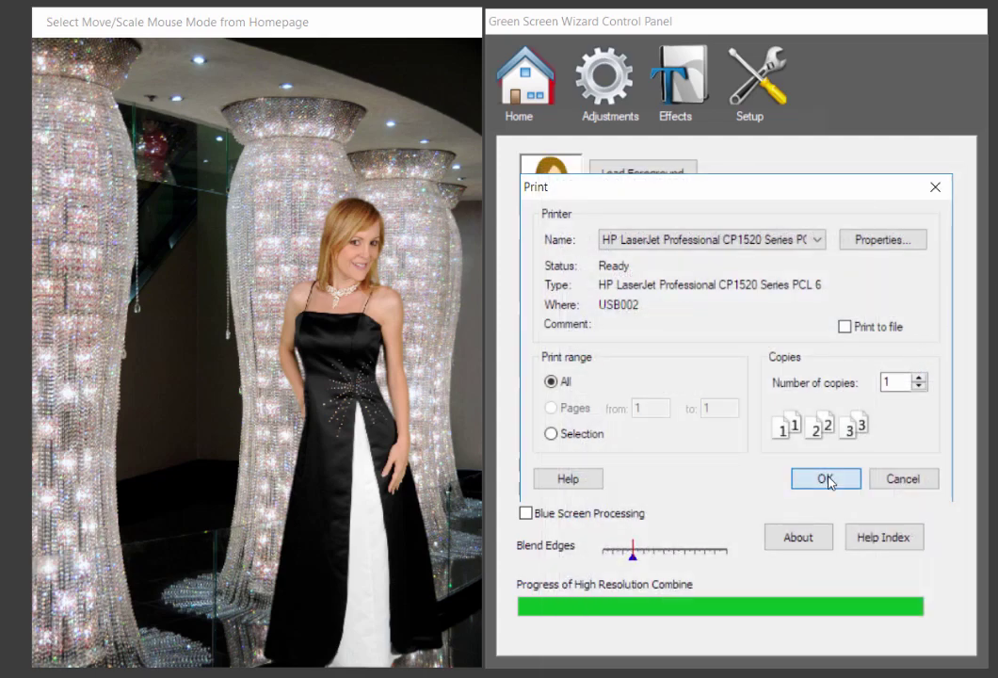
click(826, 479)
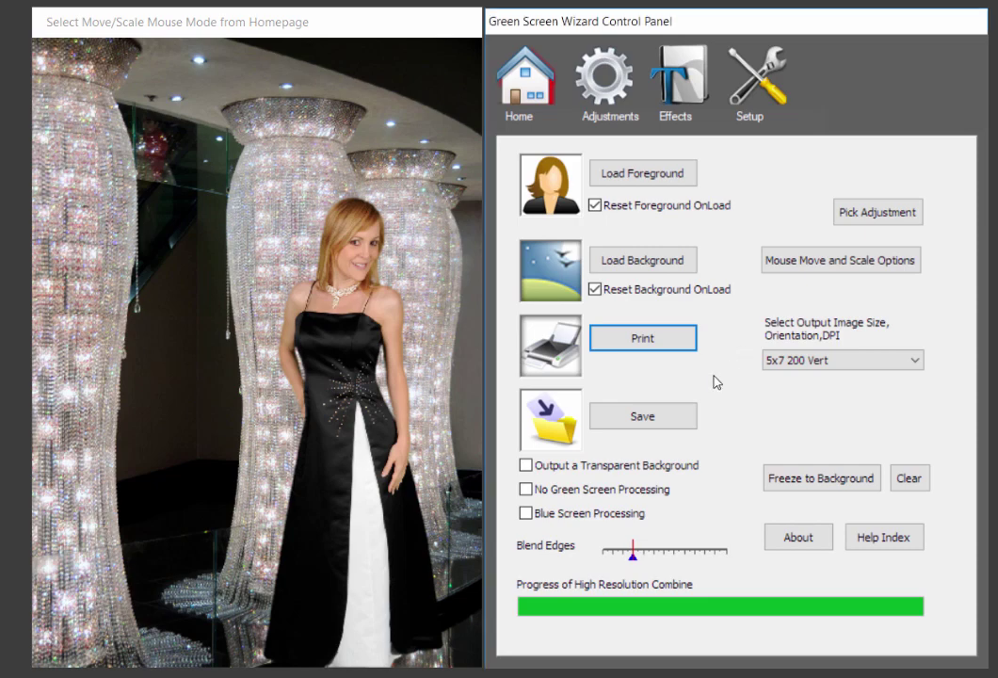
Step: Save the composite as GSW_DSC_2334.JPG in the GSWDemoFiles folder
click(648, 421)
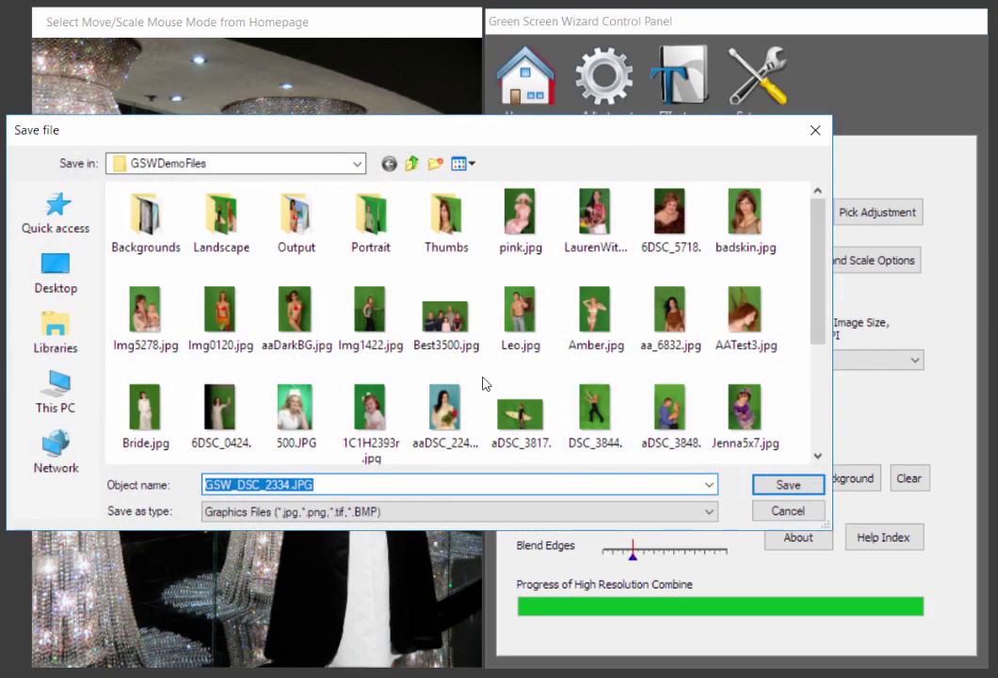
click(356, 163)
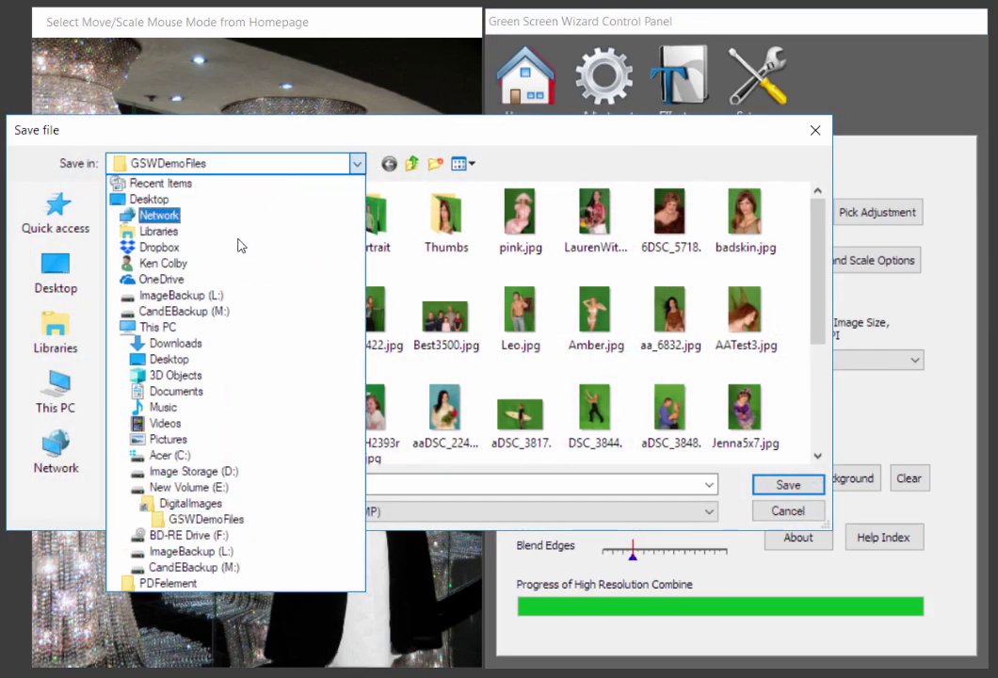
click(226, 164)
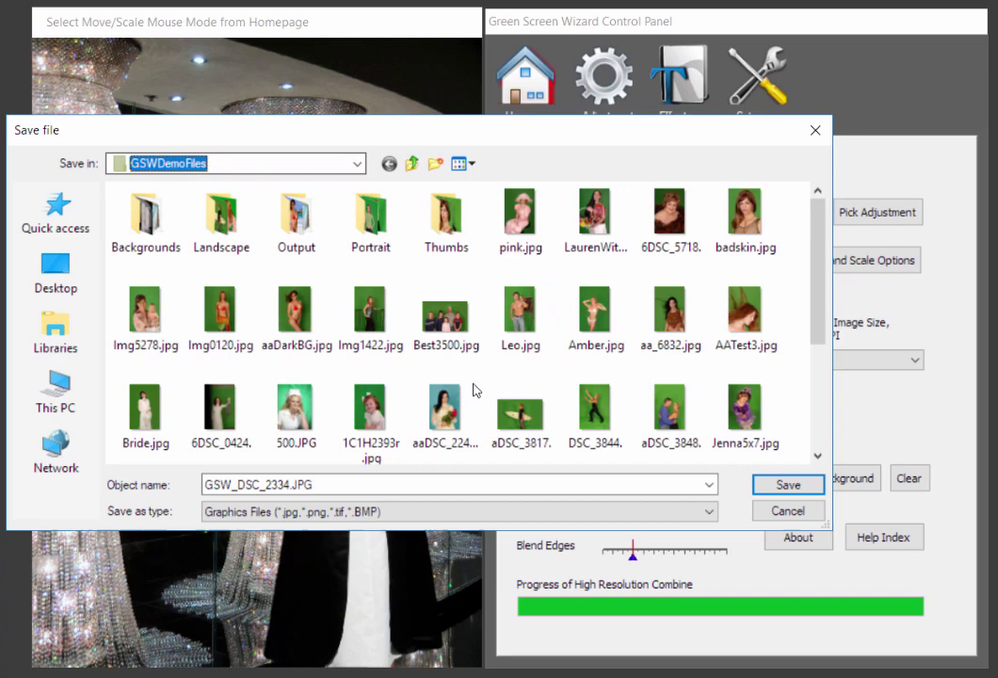
click(797, 489)
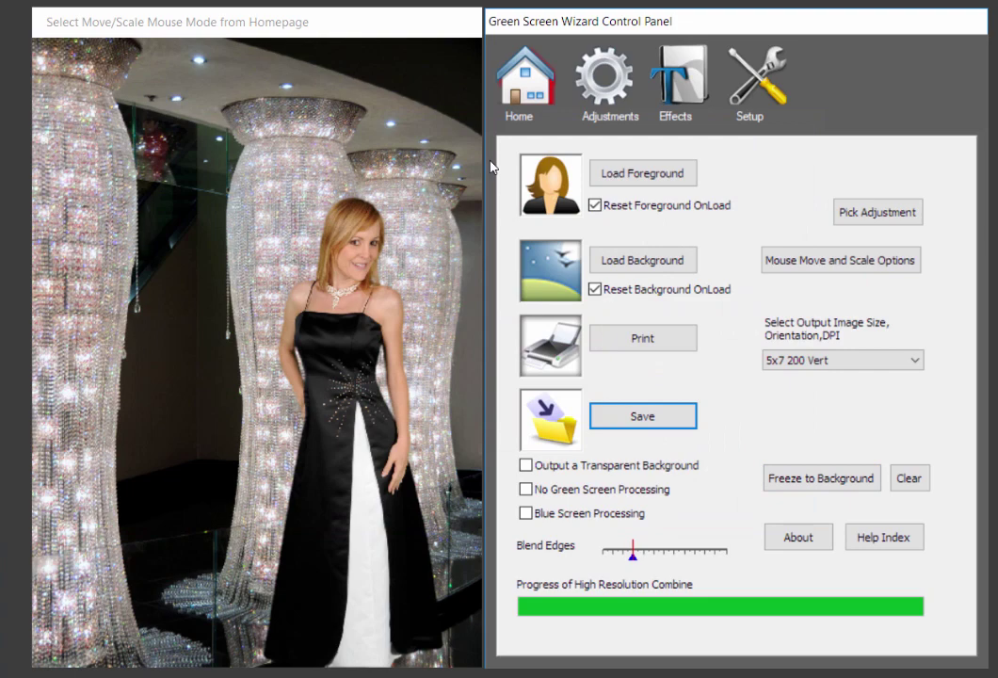
click(663, 175)
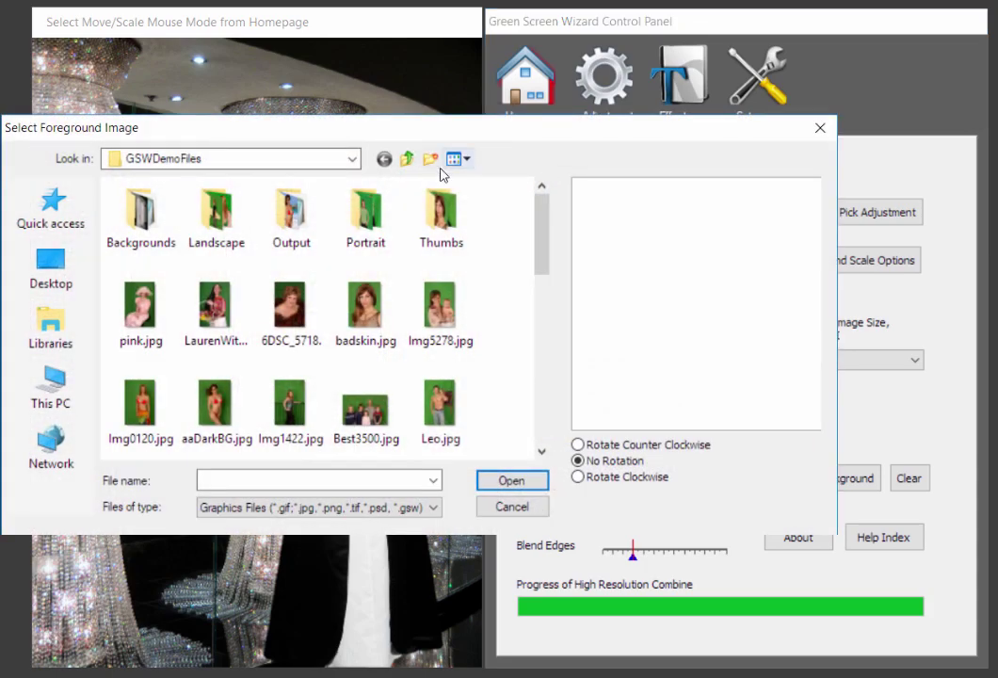
drag(539, 224, 517, 406)
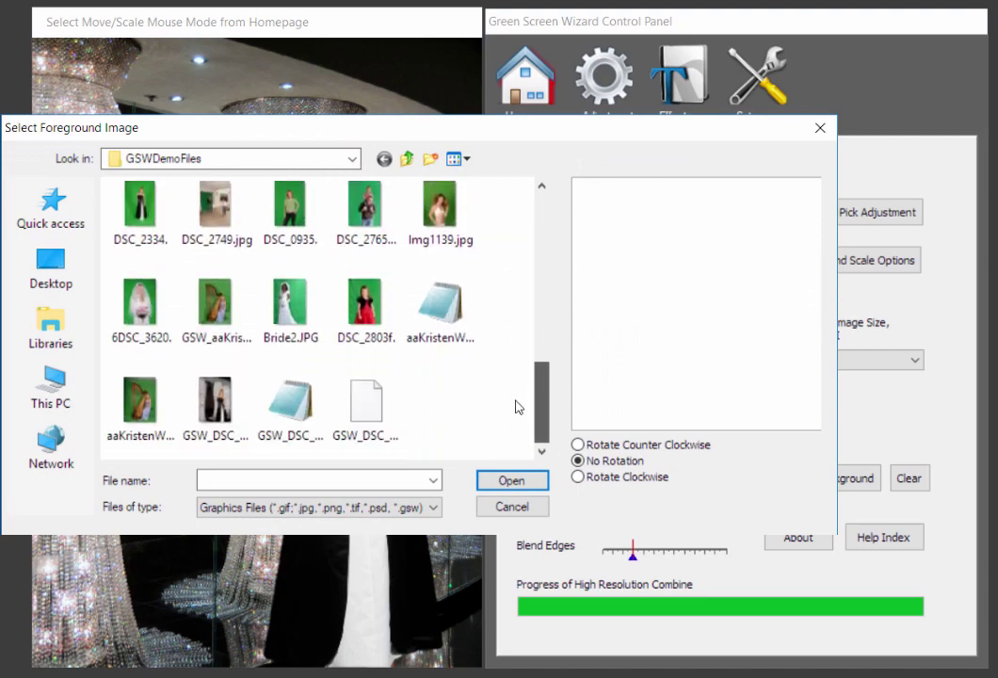
click(144, 403)
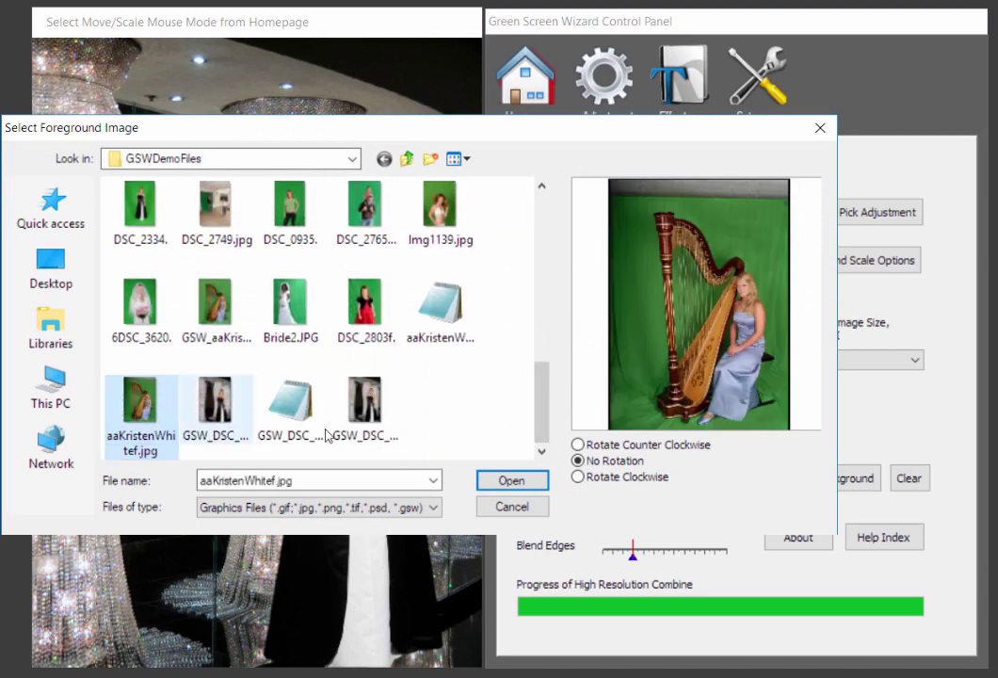
click(514, 481)
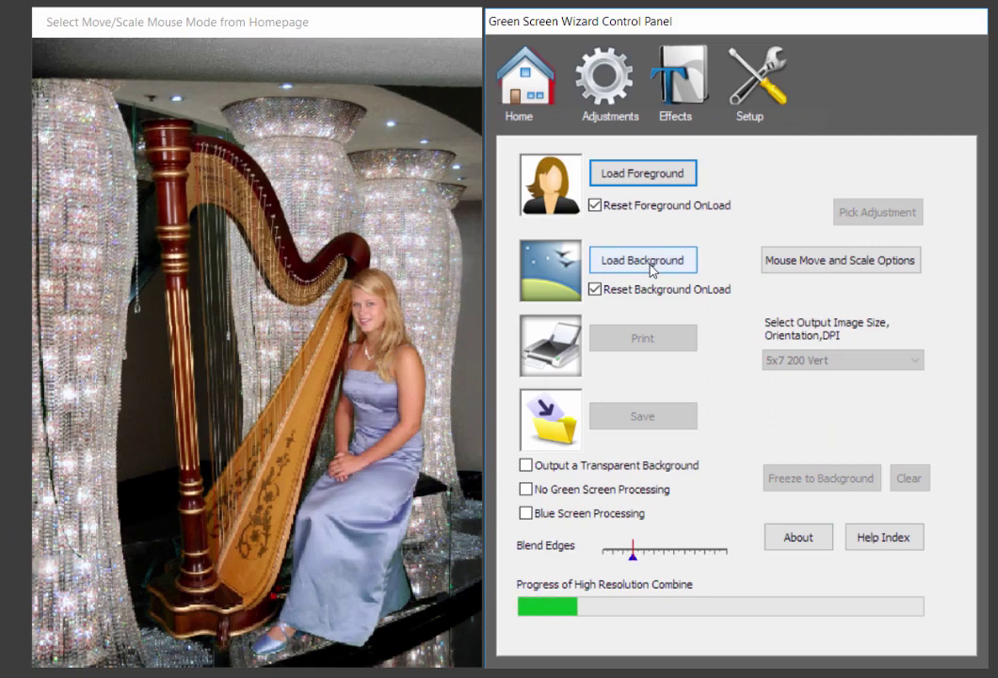
click(648, 264)
click(143, 311)
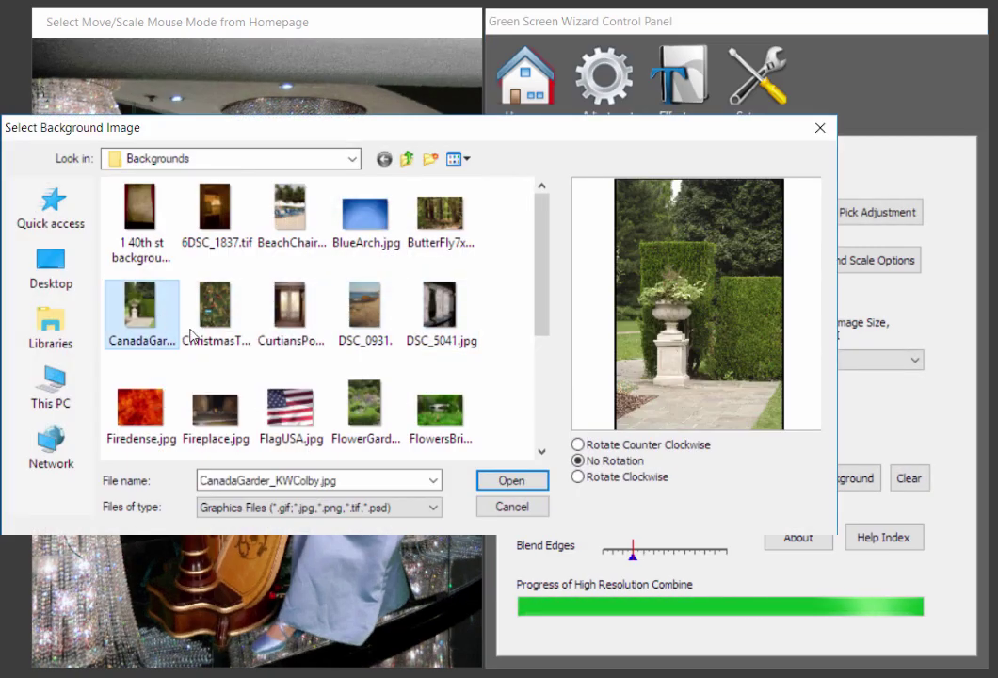
click(512, 480)
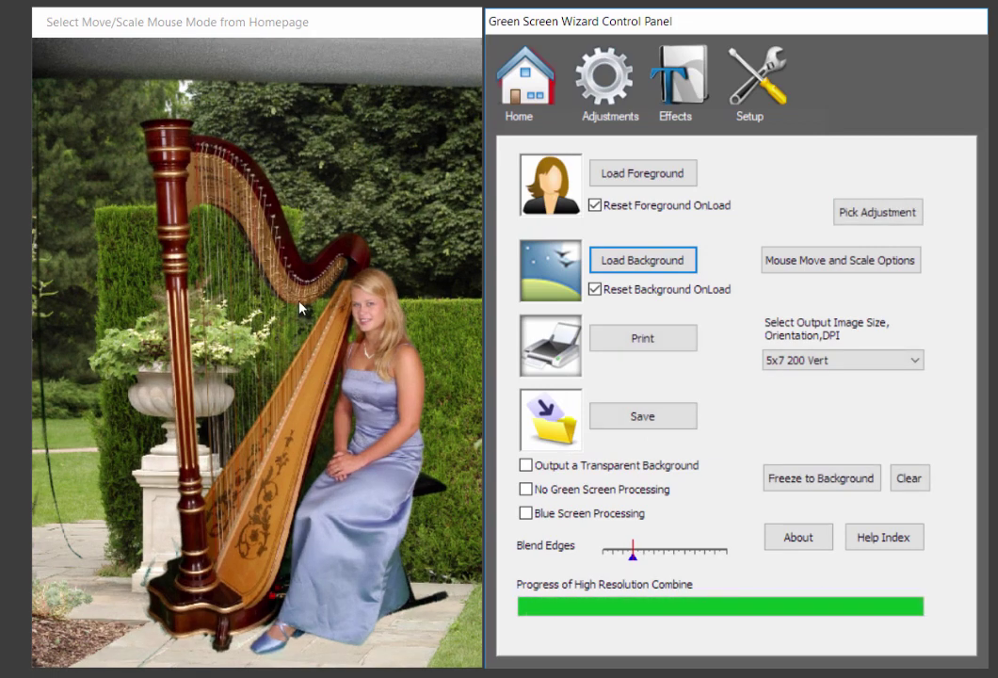
Step: Drag the harpist foreground lower, toggling No Green Screen Processing on and off to check
click(805, 260)
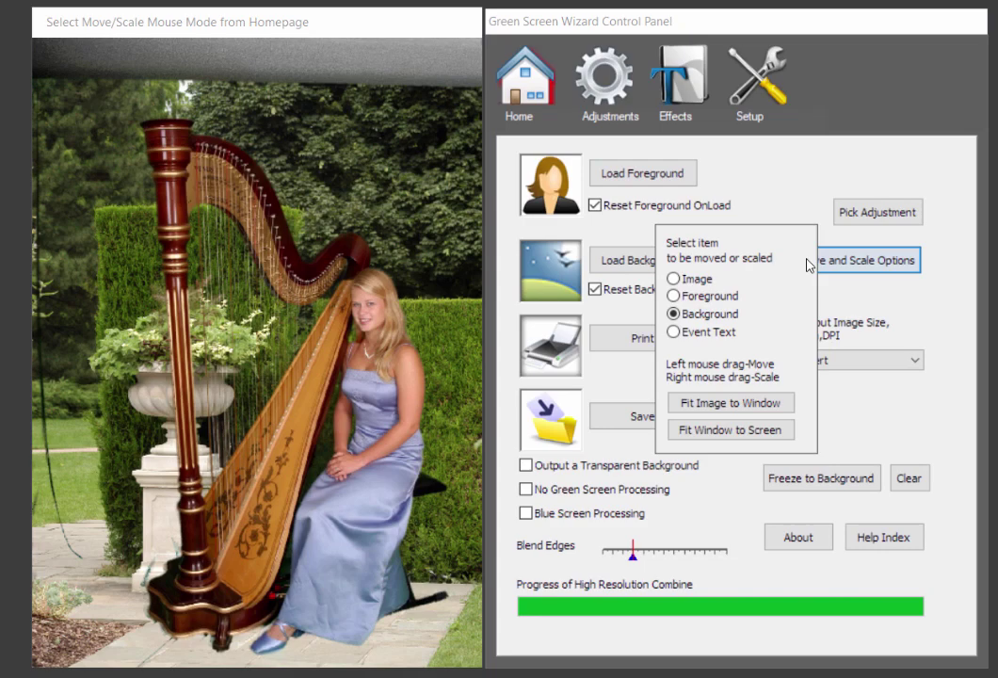
click(731, 298)
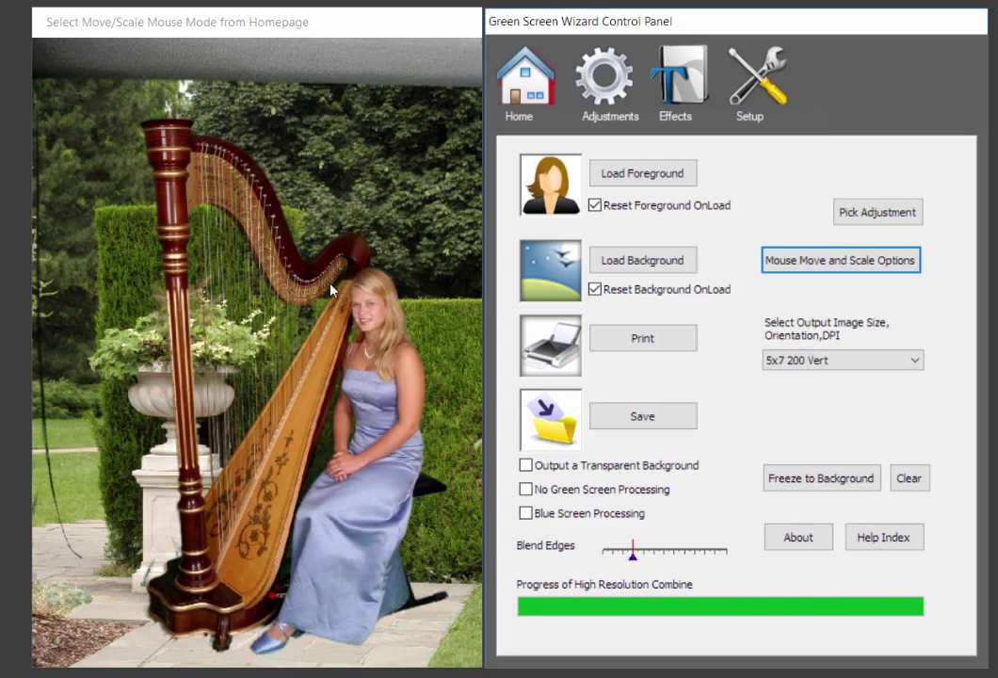
drag(301, 244, 316, 330)
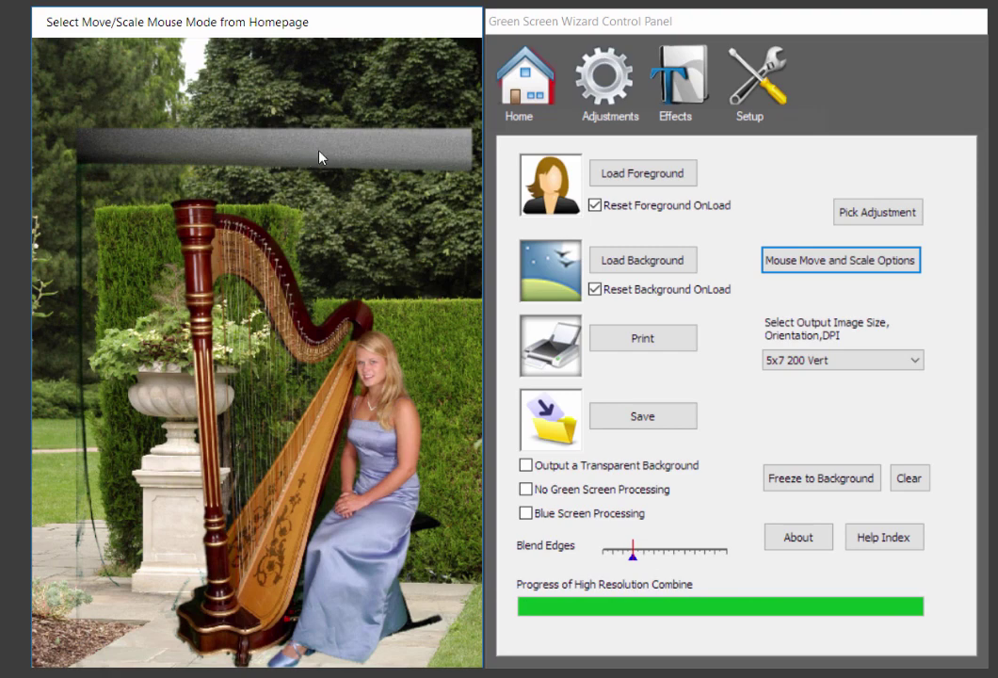
click(543, 497)
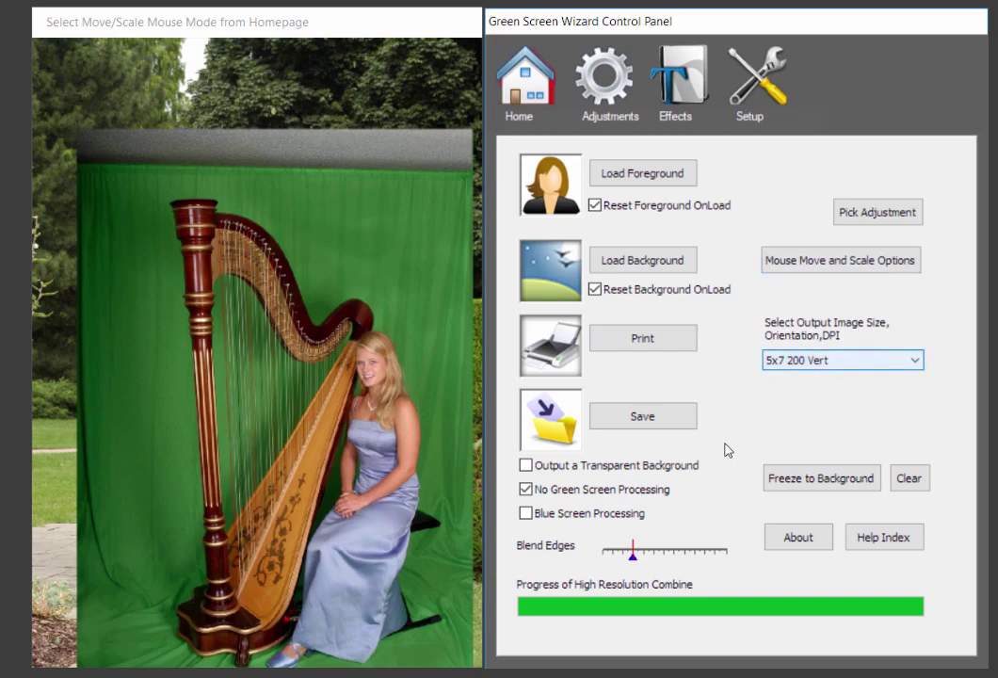
click(533, 494)
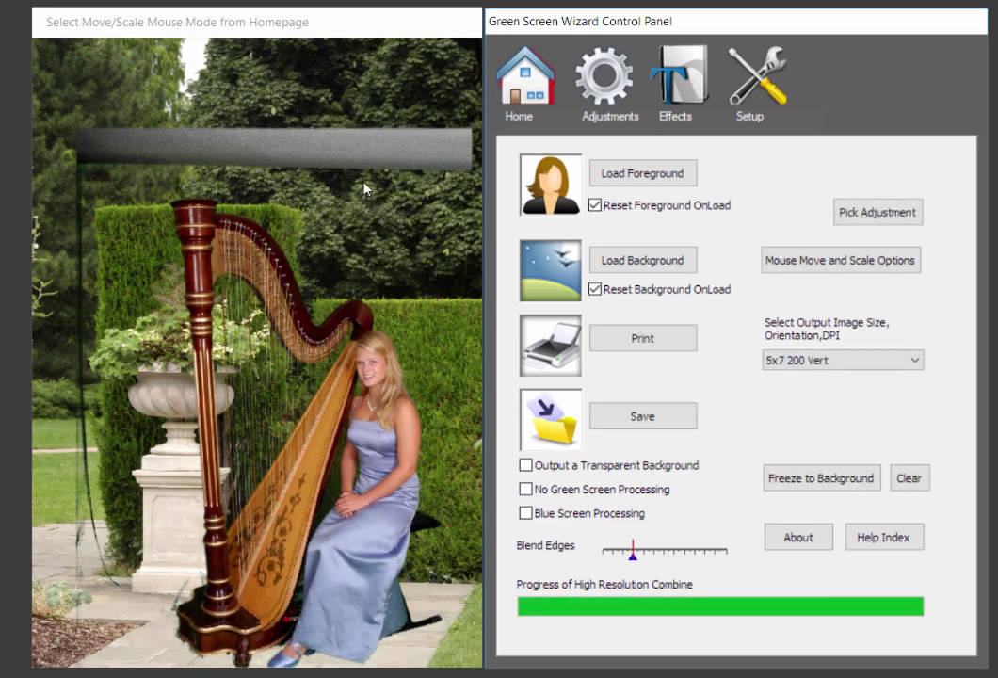
Step: Set Combine shadows to Very Dark Shadows and show the detailed combine settings
click(604, 78)
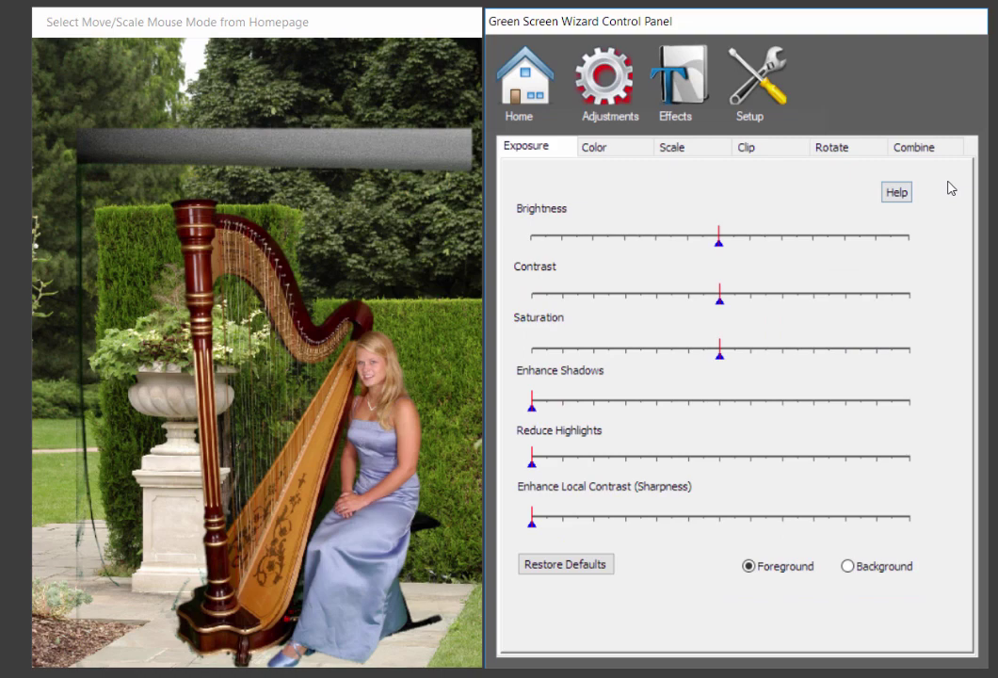
click(931, 148)
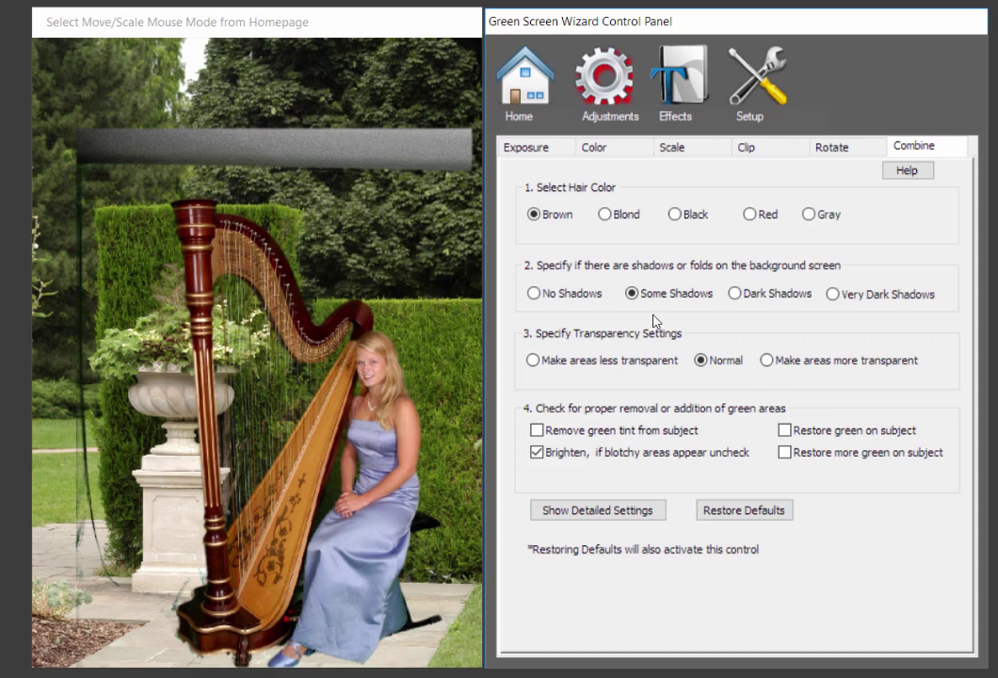
click(743, 299)
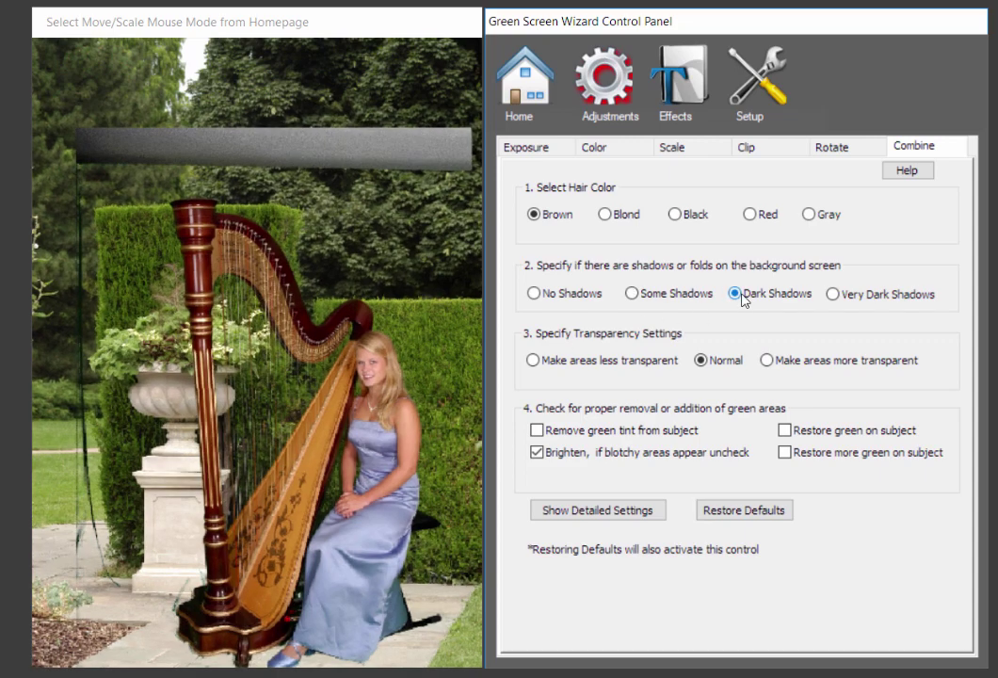
click(833, 295)
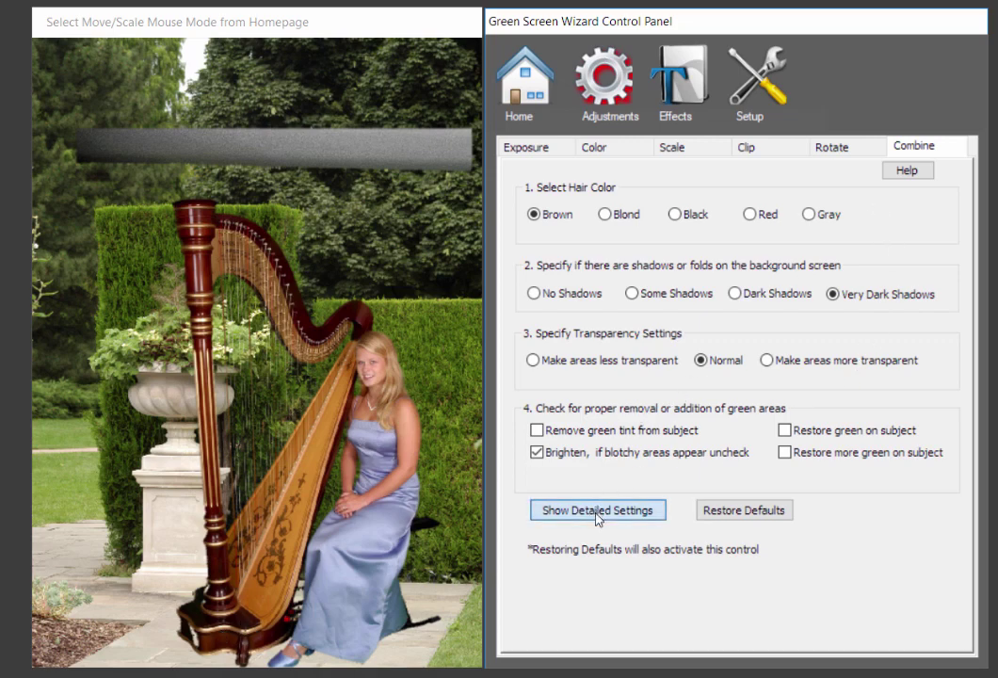
click(597, 512)
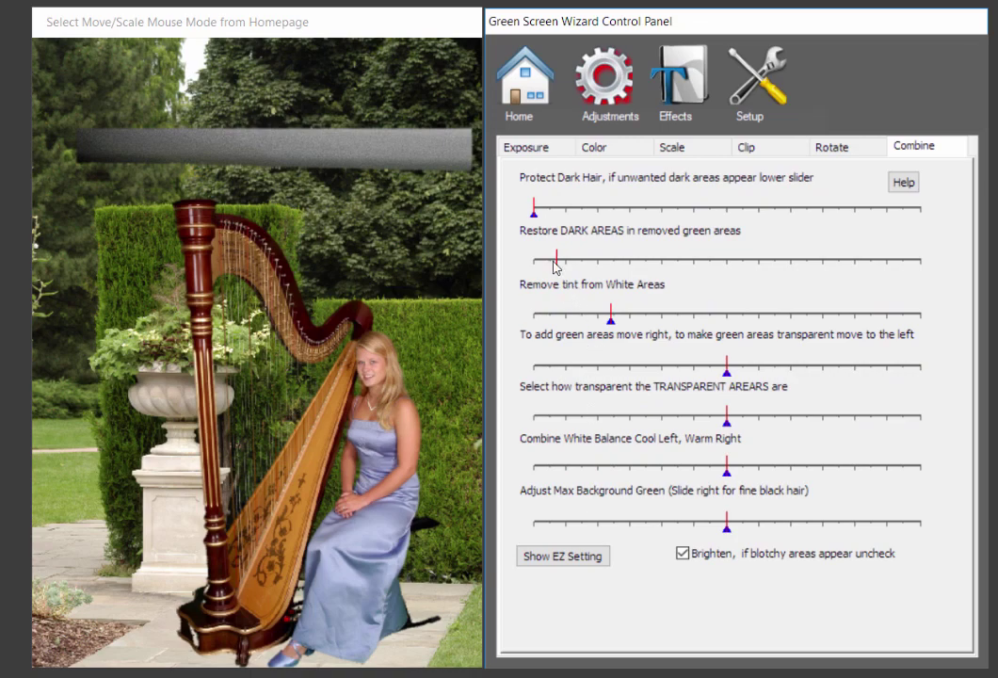
Step: Raise Restore DARK AREAS and shift the green-area balance toward adding green
drag(555, 262, 572, 276)
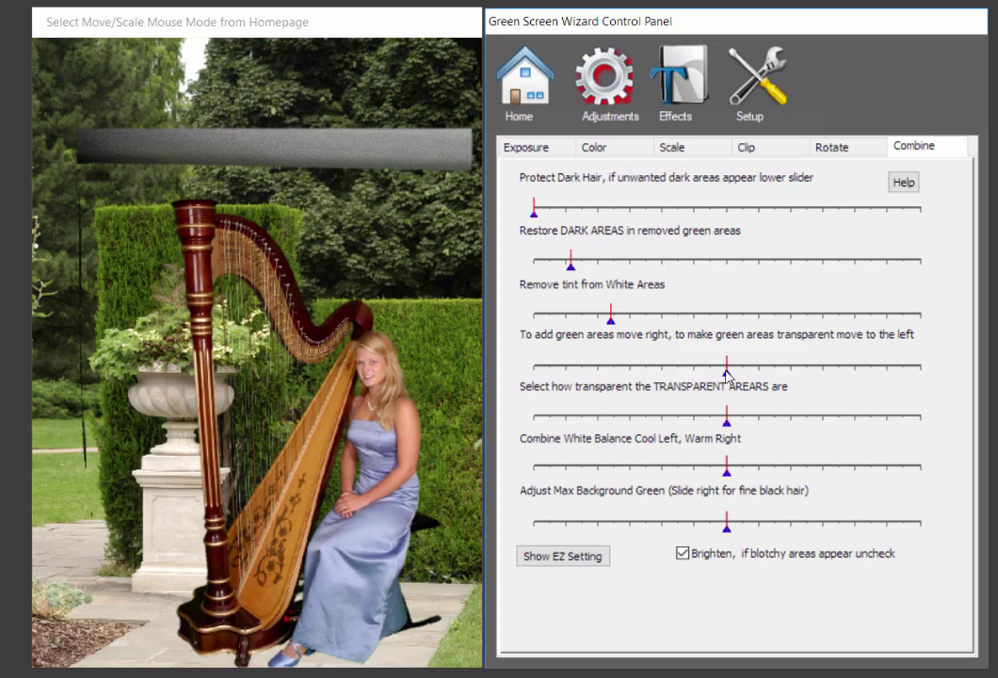
mouse_move(727, 374)
mouse_down()
mouse_move(898, 388)
mouse_move(586, 381)
mouse_move(720, 391)
mouse_move(841, 380)
mouse_move(728, 388)
mouse_up()
Step: Raise Clip Left slightly and Clip Top to trim the grey bar above the harp
click(759, 149)
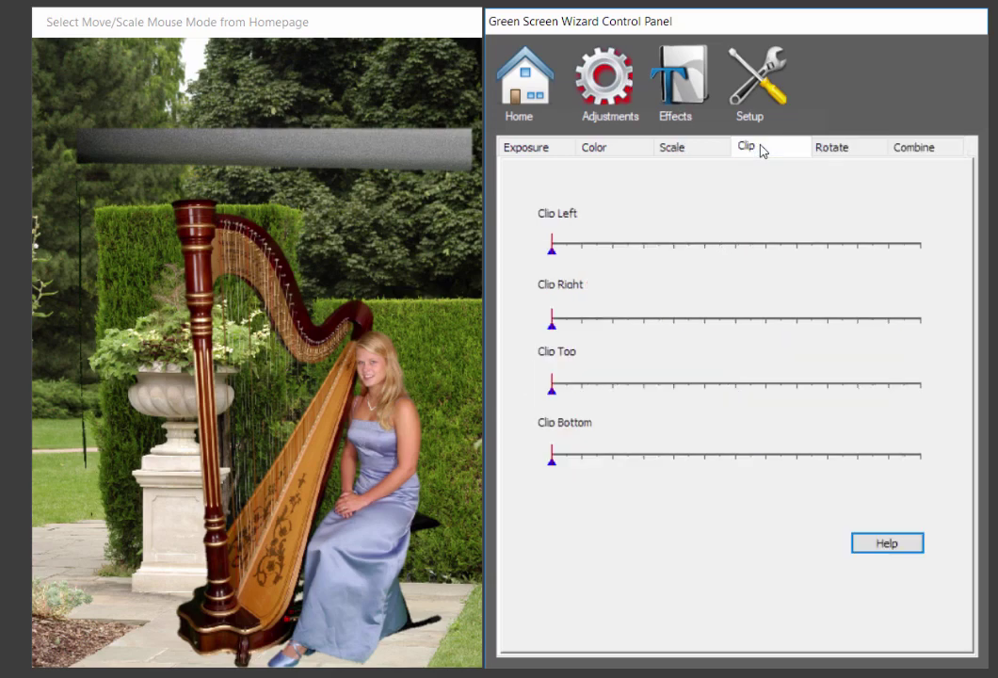
drag(550, 248, 619, 247)
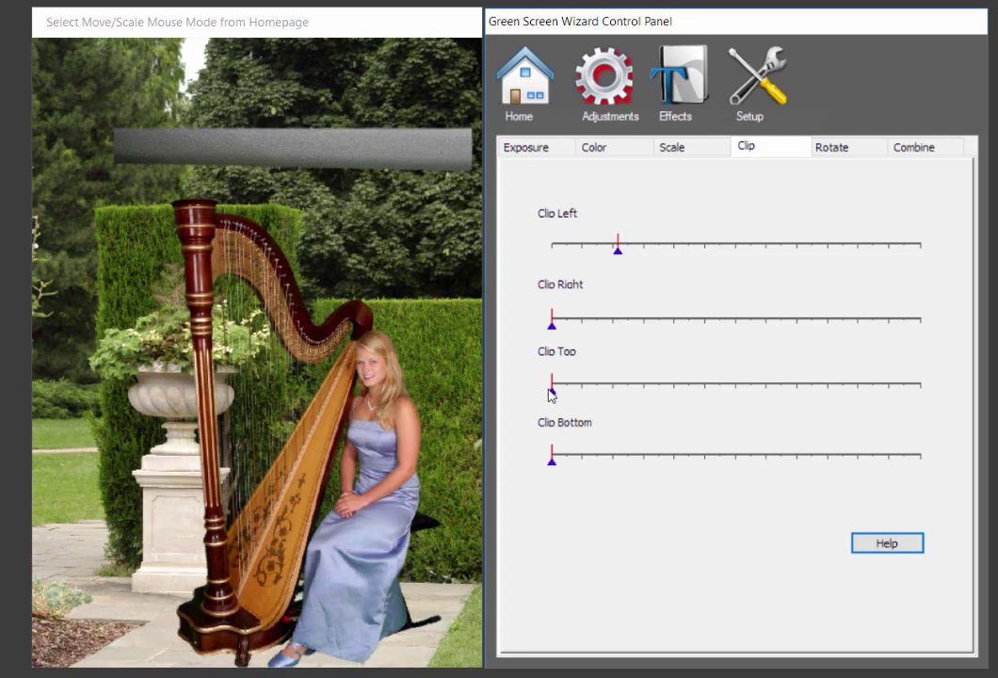
drag(553, 391, 628, 392)
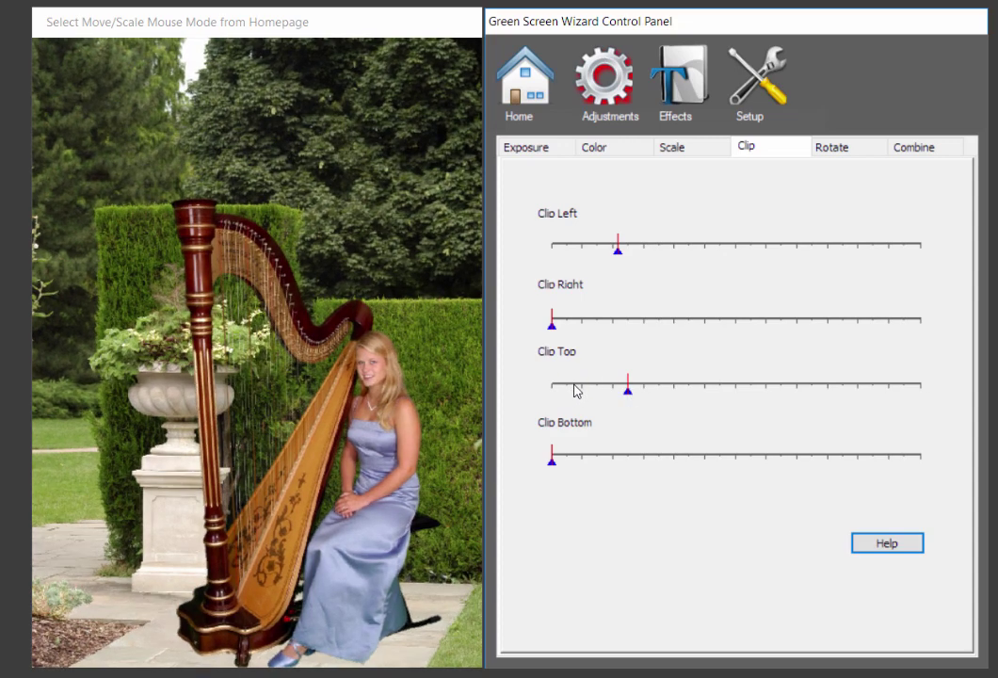
Step: Load Bride.jpg from GSWDemoFiles as the new foreground over the garden
click(528, 84)
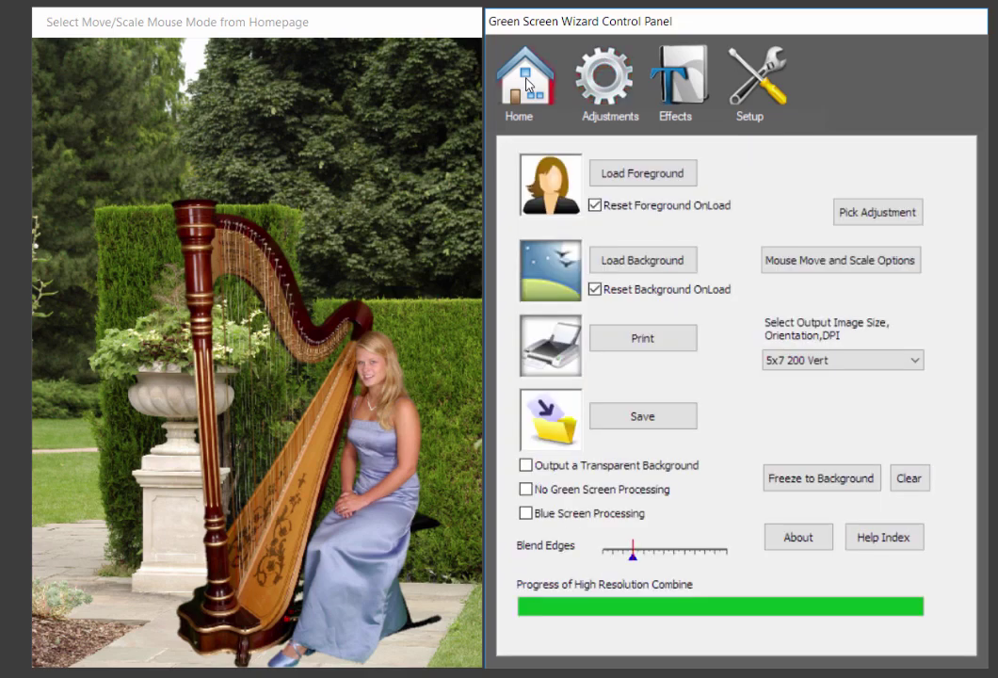
click(644, 190)
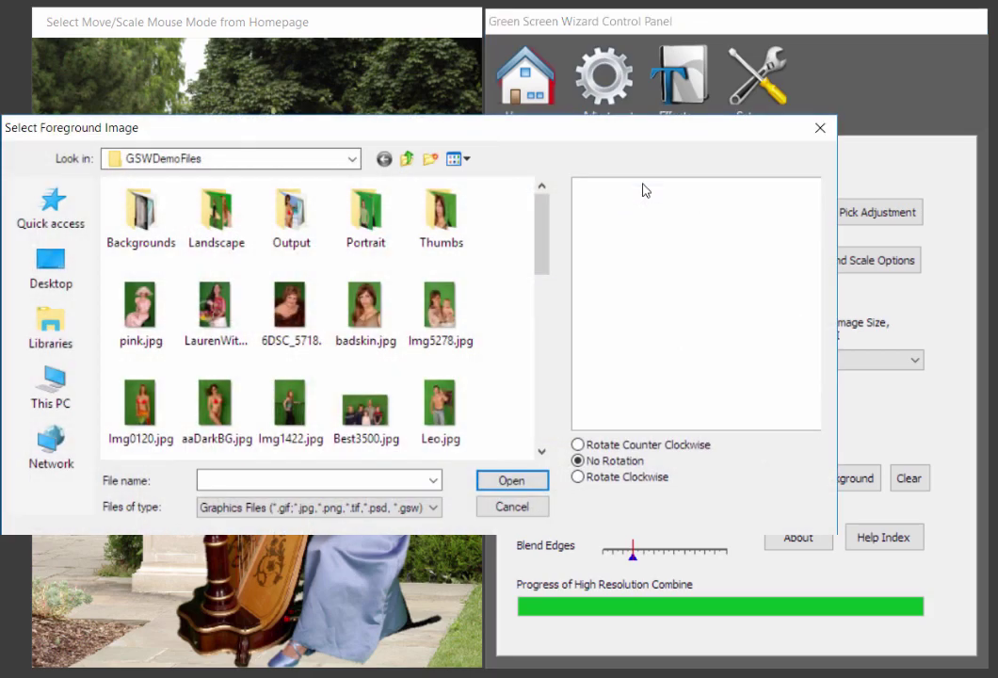
scroll(544, 226, down, 3)
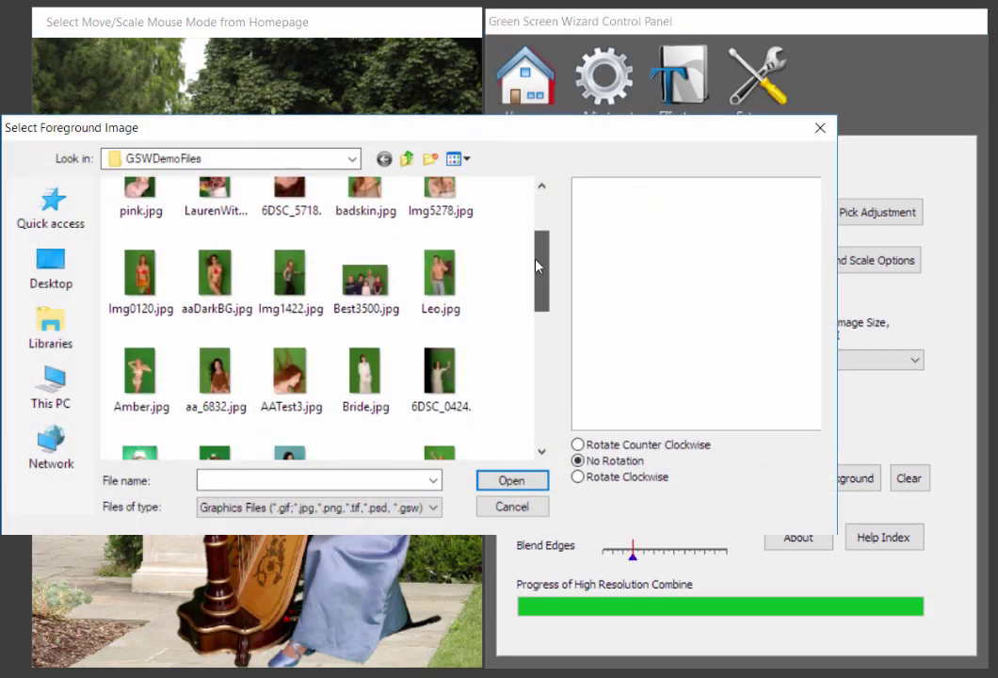
click(369, 363)
click(513, 481)
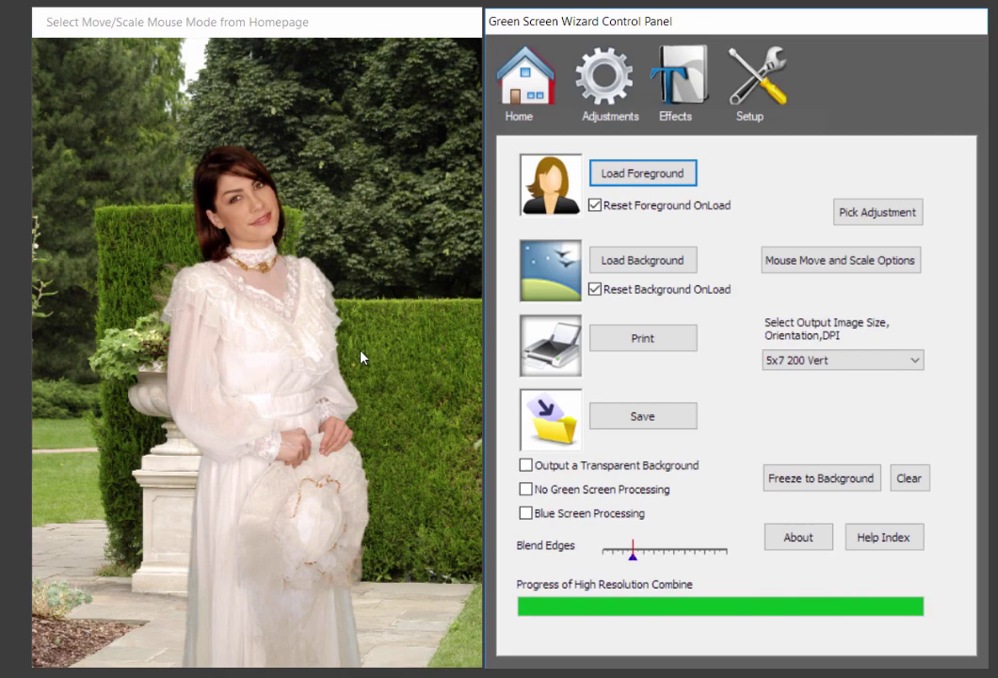
Step: Load FlowersBridgeCharlston_KWColby.jpg from Backgrounds as the new background
click(646, 264)
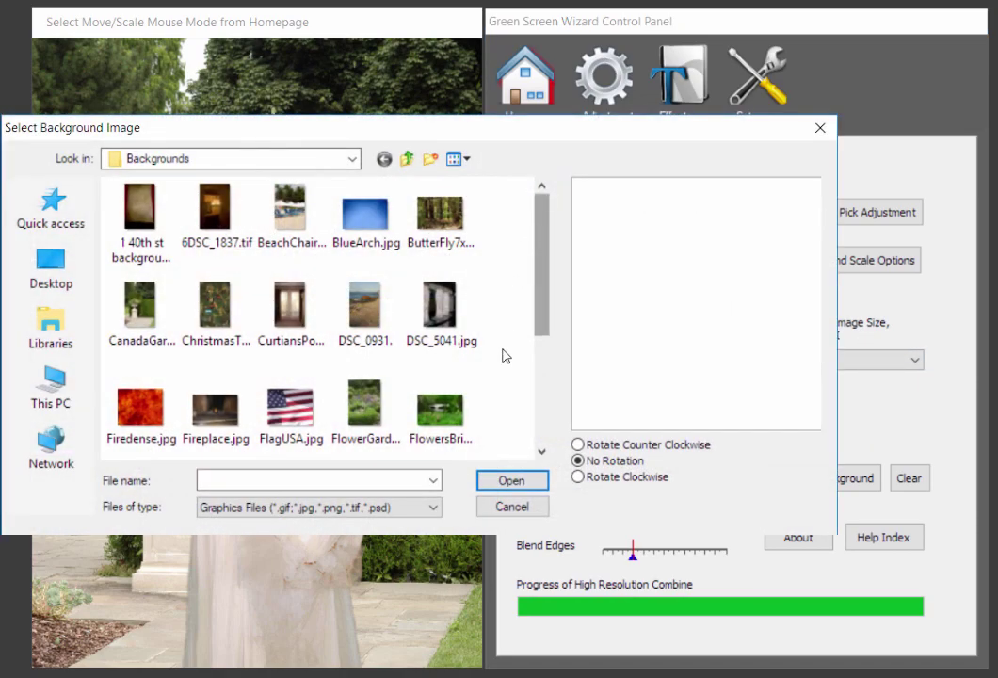
click(425, 421)
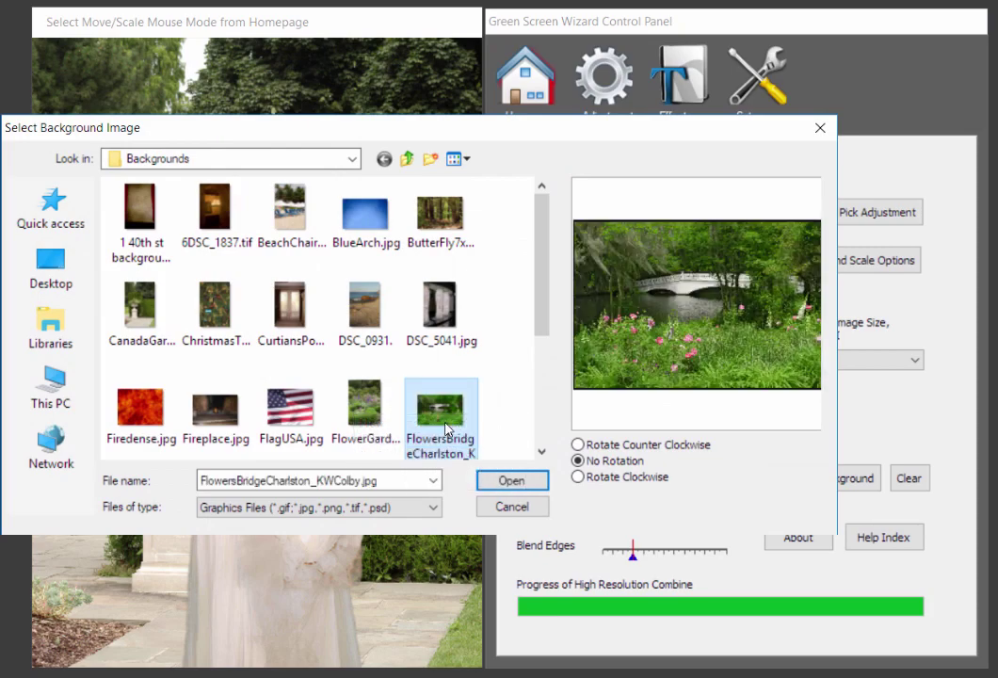
click(535, 480)
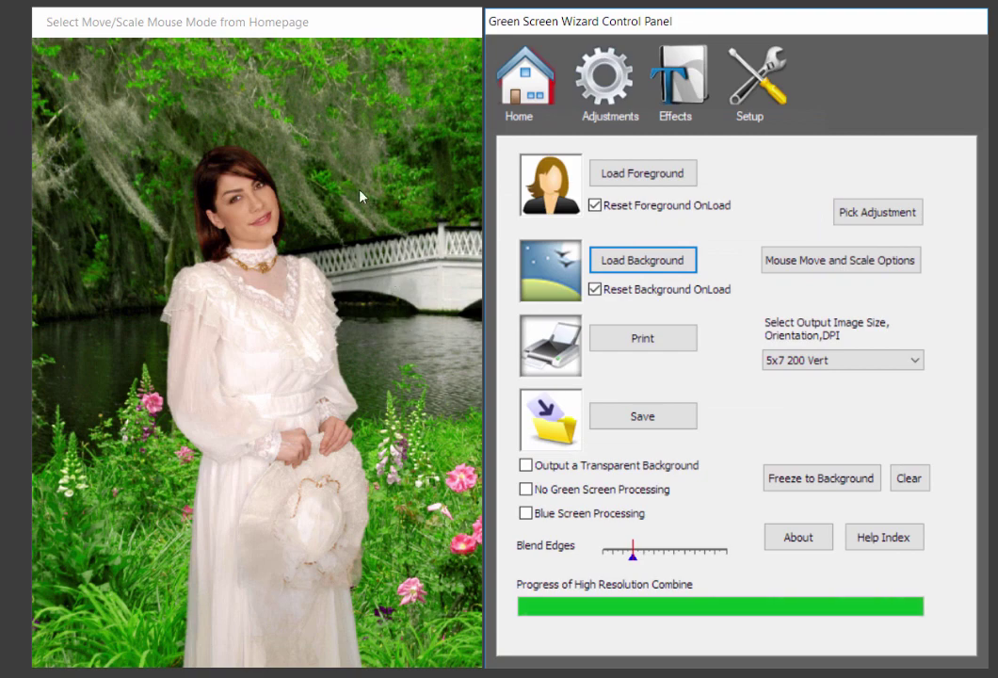
Step: Set the output image size to 5x7 200 Horz for a landscape composite
click(918, 366)
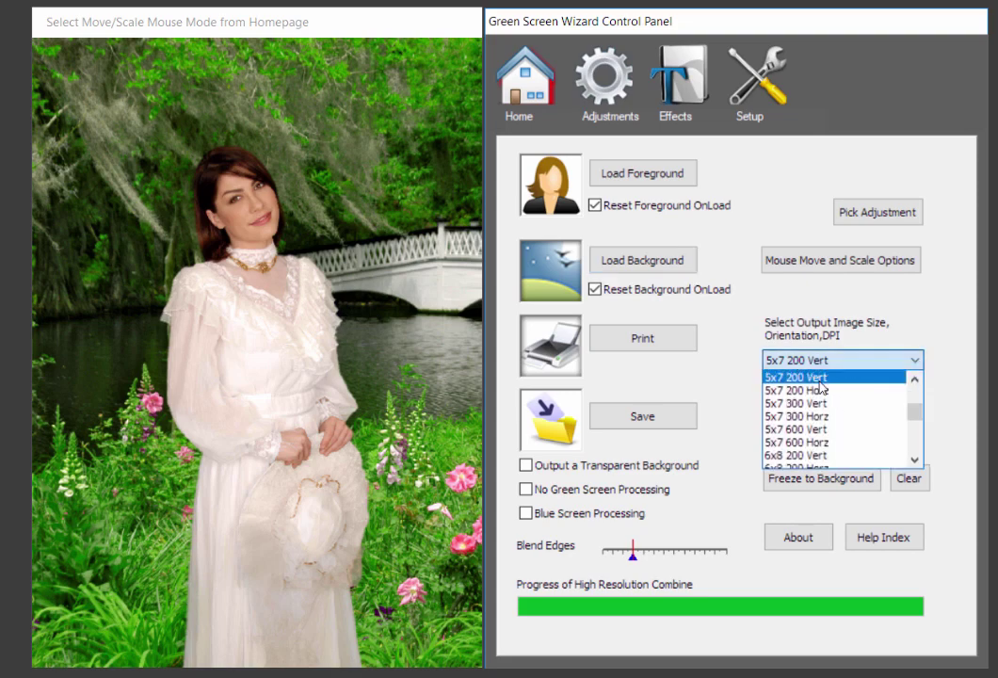
scroll(876, 419, down, 3)
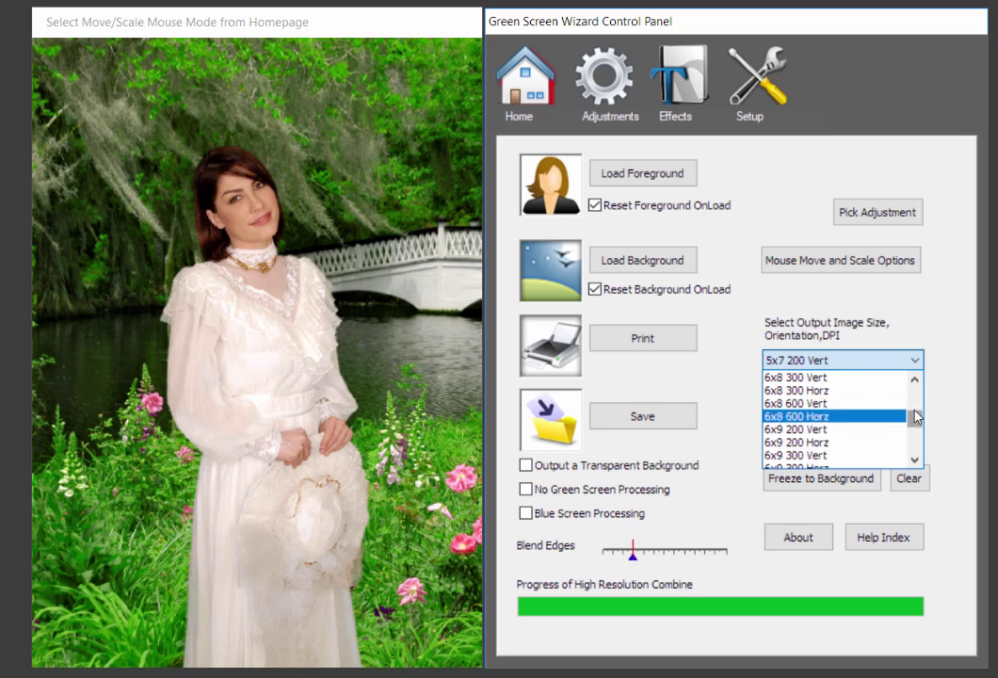
drag(913, 415, 914, 403)
scroll(912, 411, down, 2)
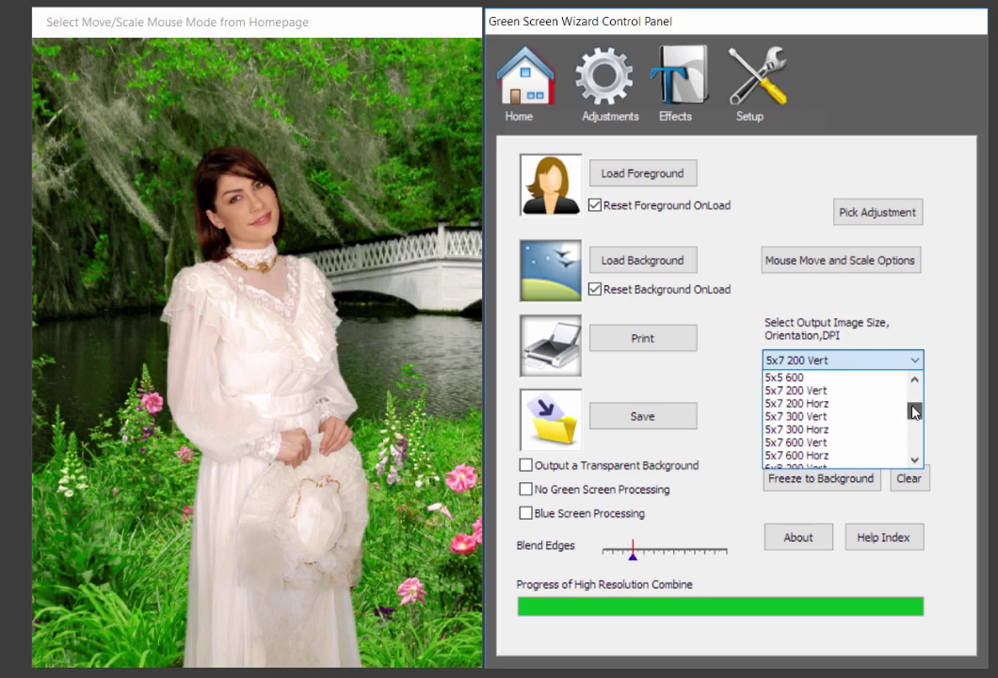
click(916, 381)
click(916, 381)
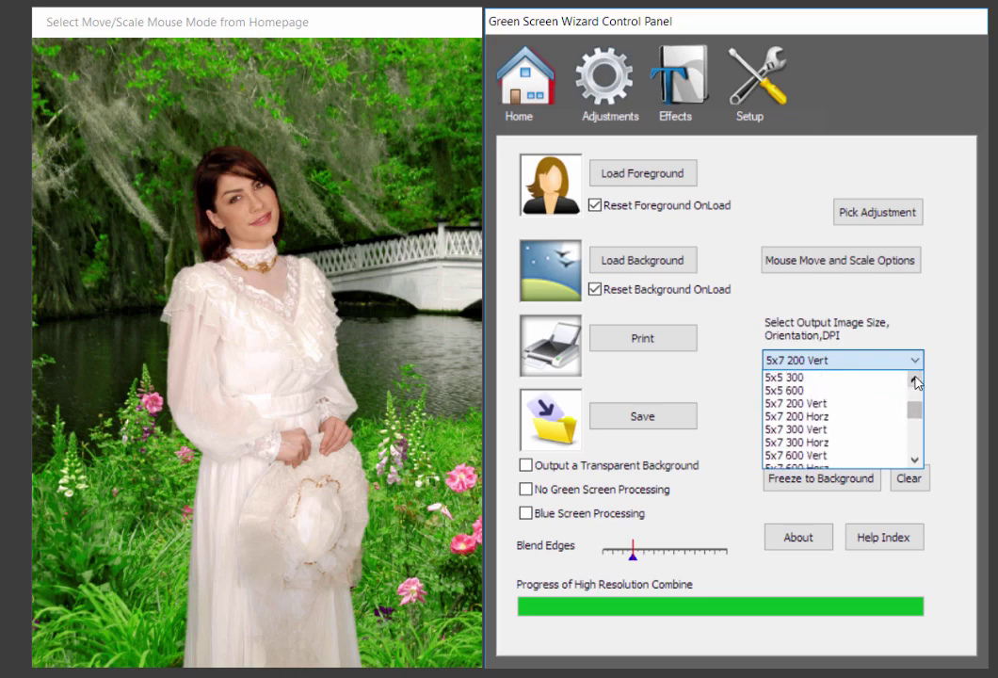
click(801, 417)
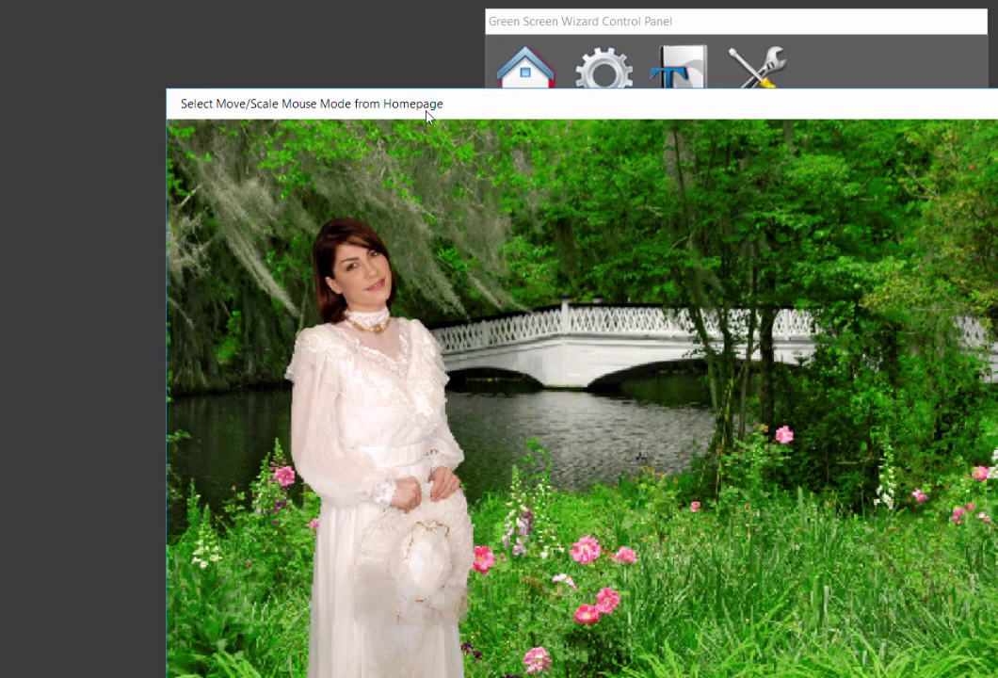
Step: Shift the woman to the right of the garden scene and move the preview aside to show the Clip settings
drag(428, 109, 305, 51)
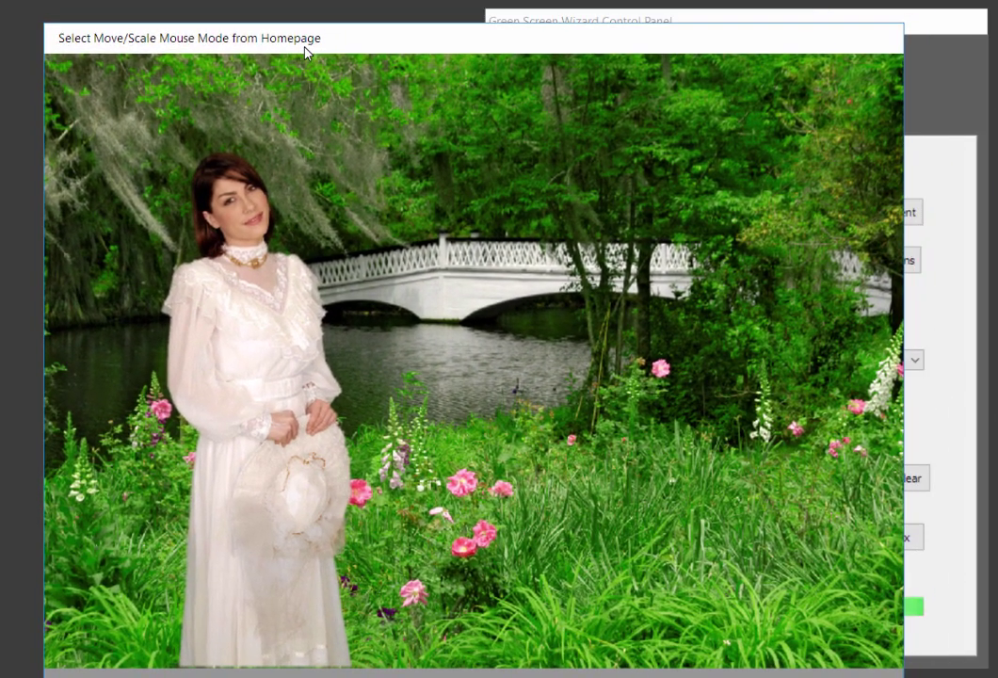
drag(270, 339, 730, 342)
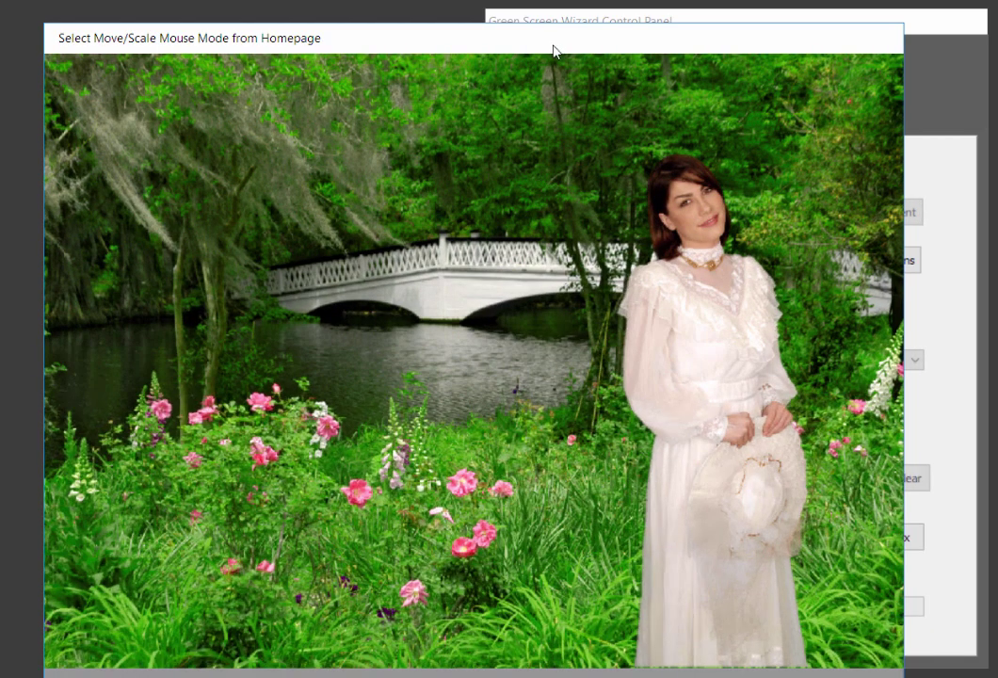
drag(528, 42, 118, 27)
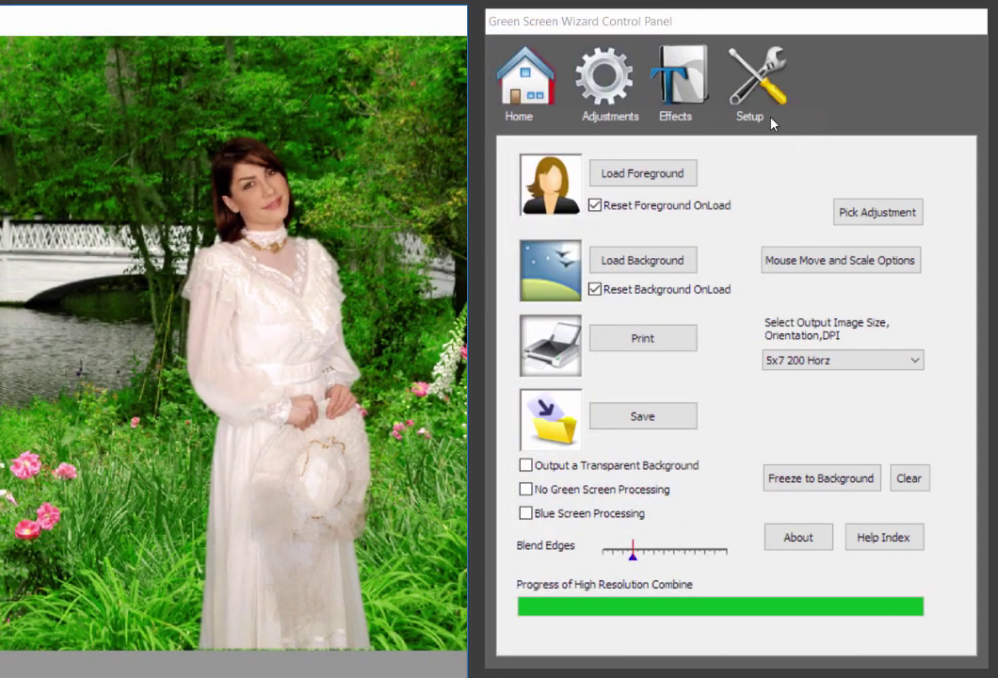
drag(162, 32, 590, 40)
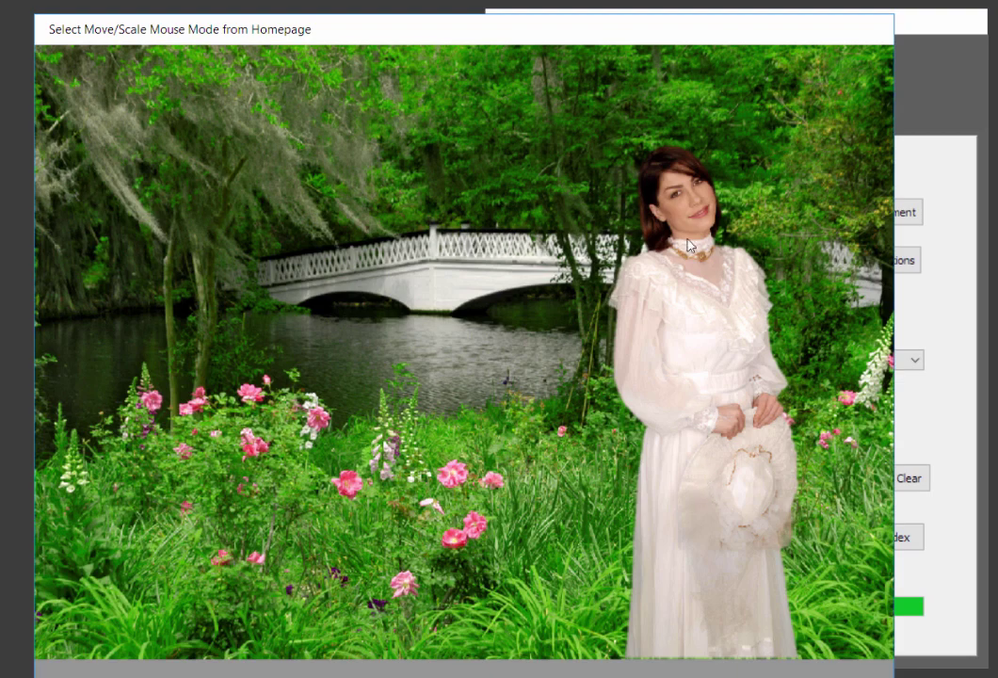
drag(678, 43, 345, 39)
Step: Turn on Flip Horizontally on the Rotate tab to mirror the bride, then return Home
click(617, 92)
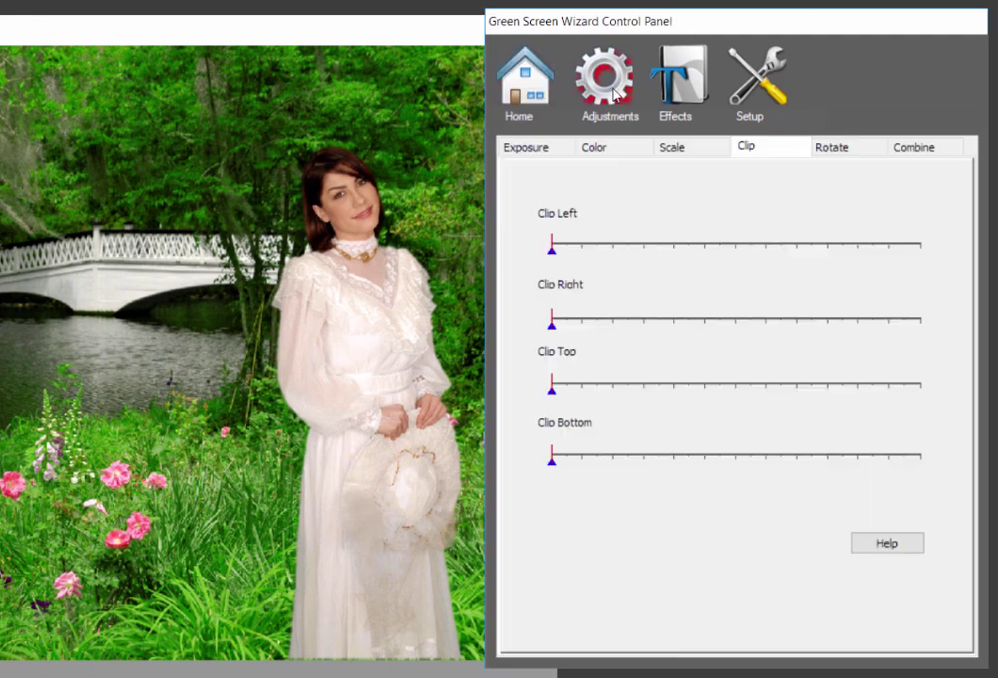
click(838, 150)
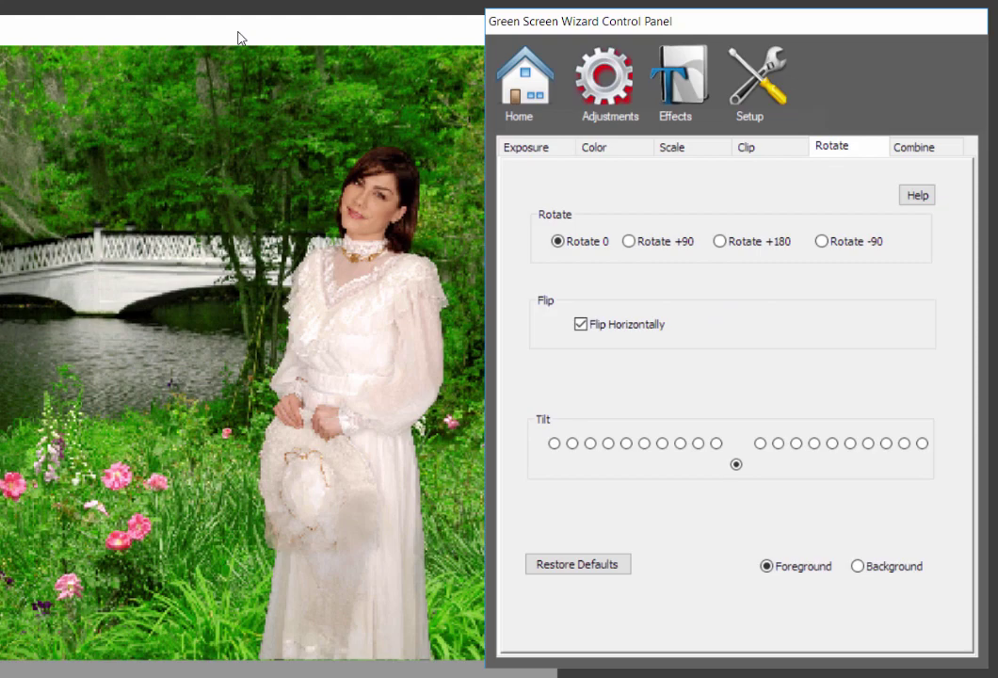
click(227, 35)
drag(227, 34, 550, 31)
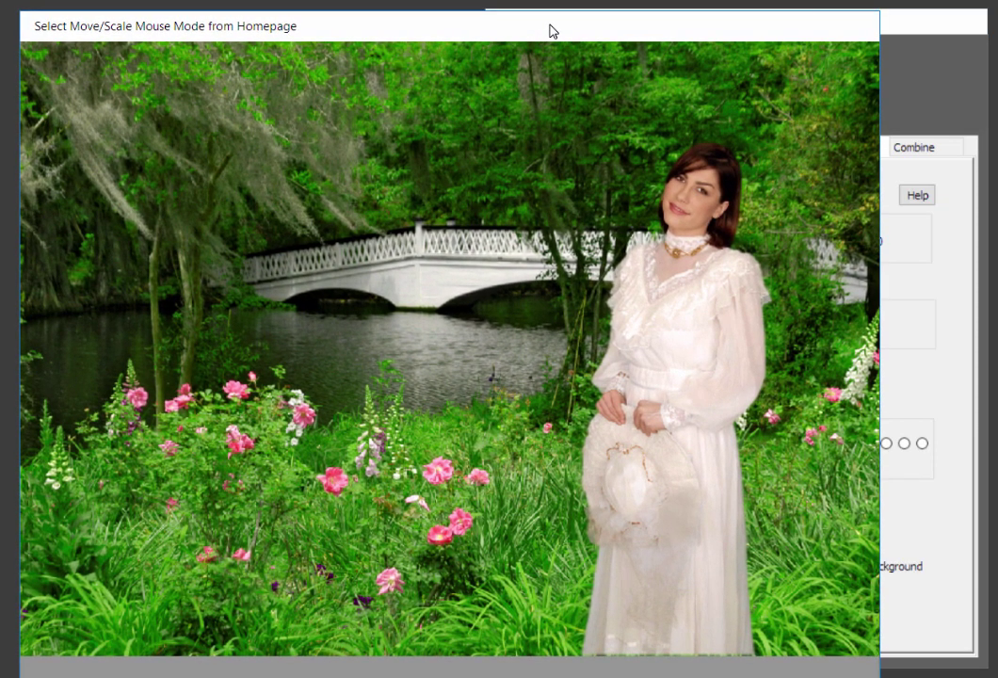
click(617, 89)
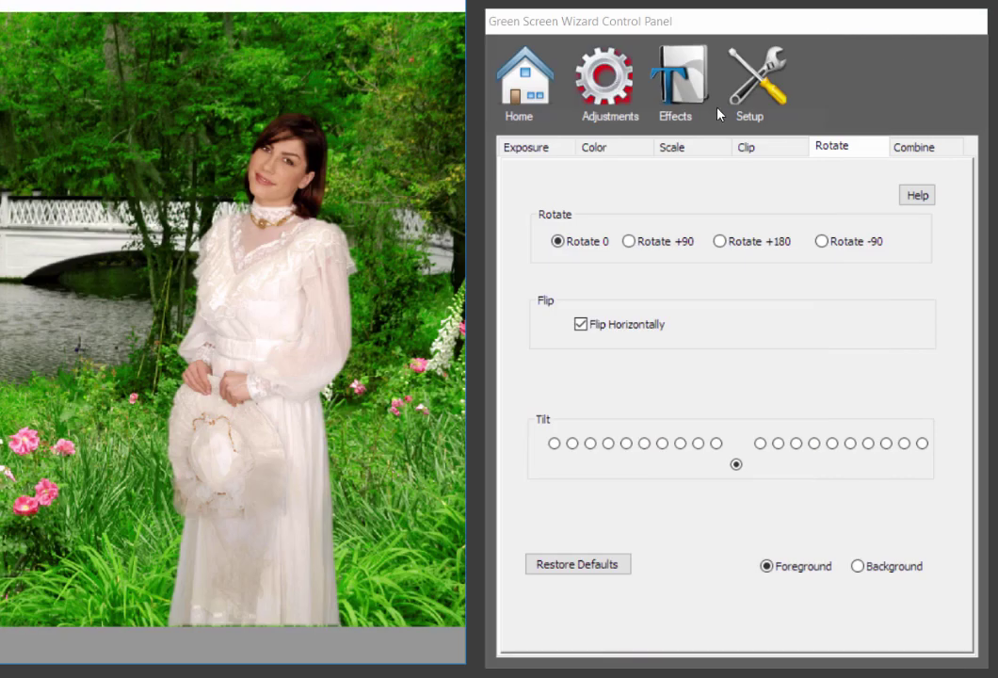
click(515, 94)
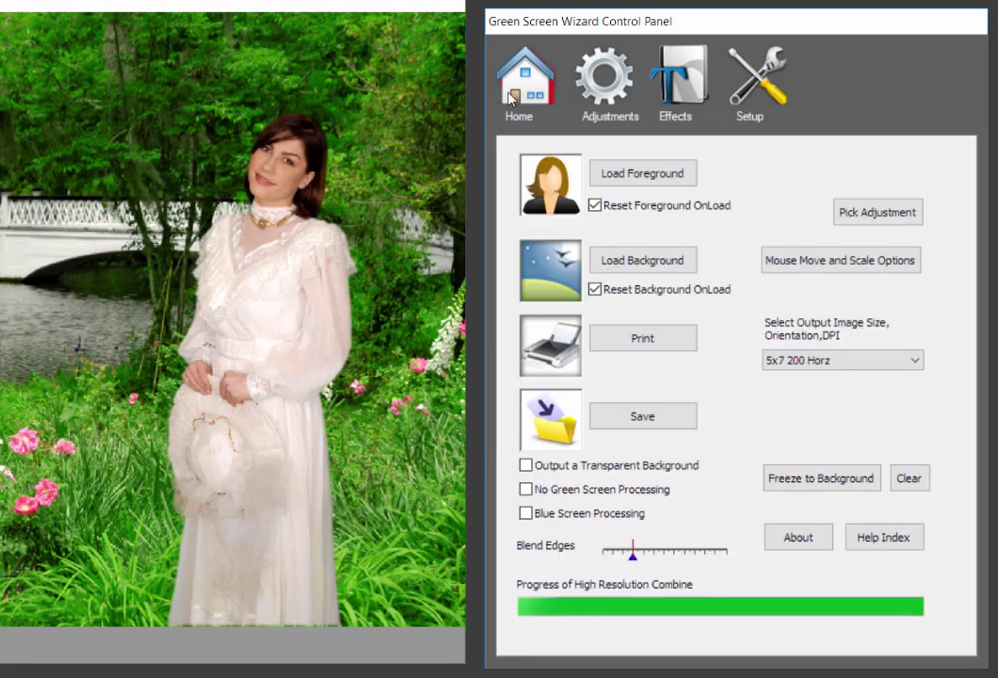
Step: Load SunsetWideBeach_KWColby.jpg as the background and reposition the preview window
click(654, 264)
drag(543, 258, 547, 366)
click(328, 401)
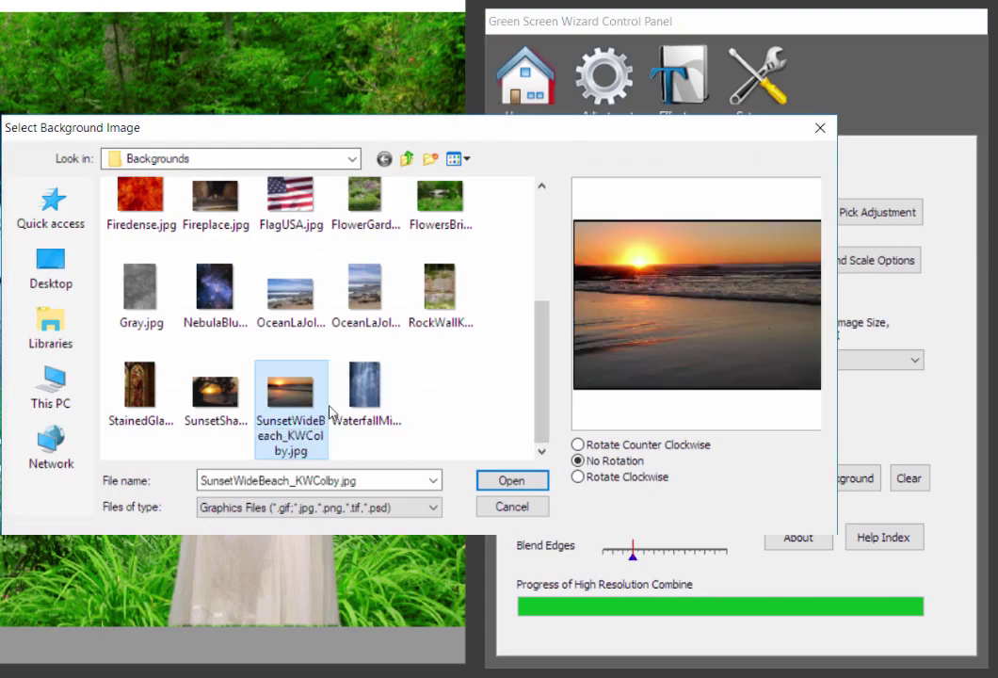
click(511, 482)
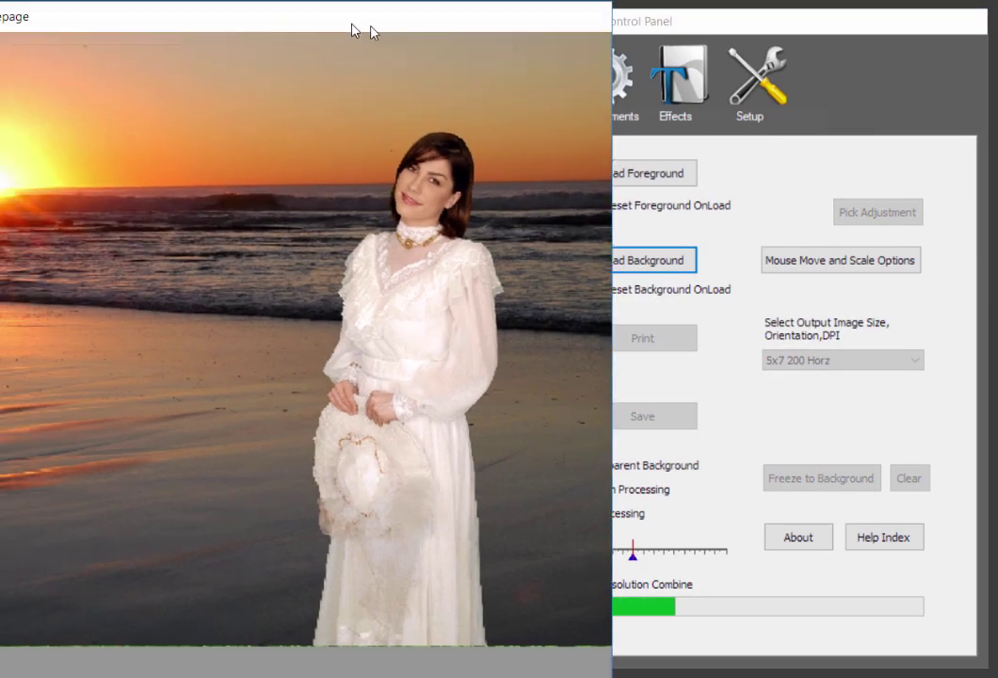
drag(354, 31, 636, 42)
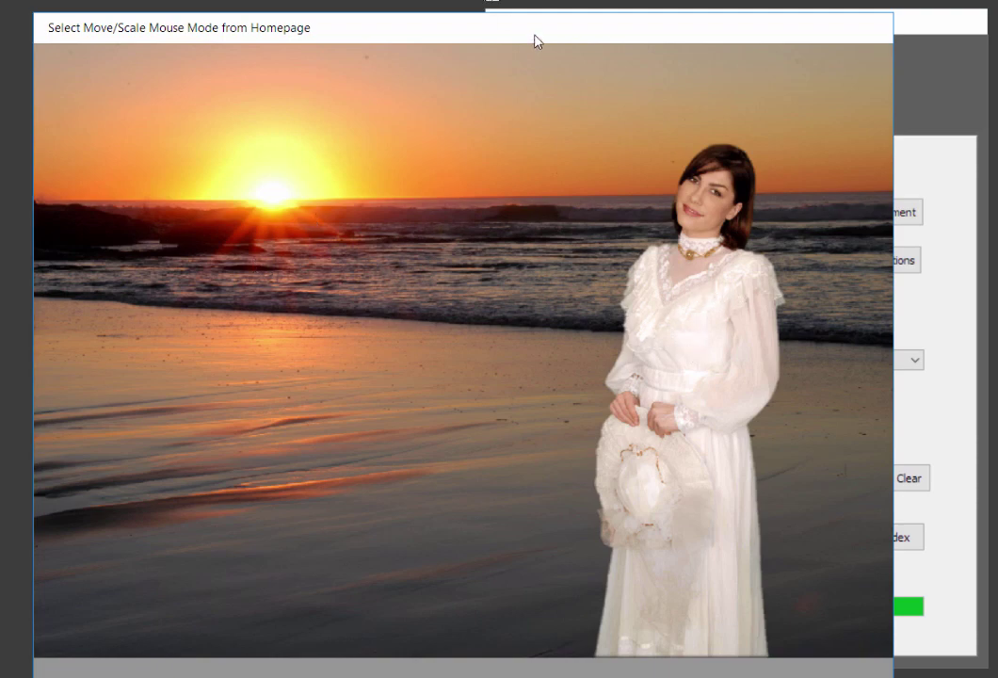
drag(534, 40, 186, 35)
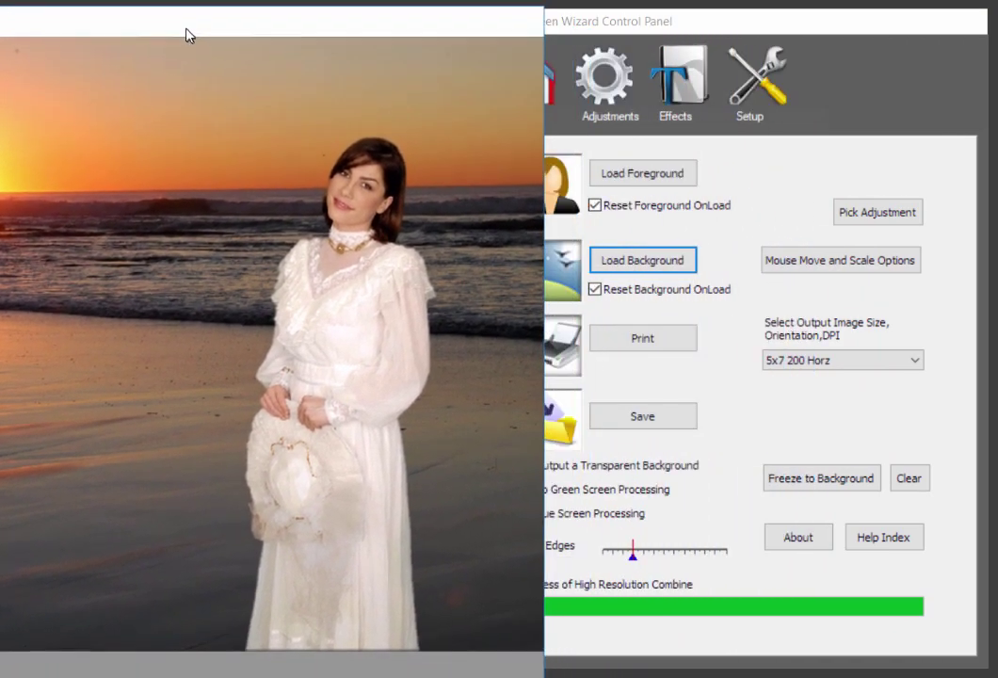
Step: Lower the foreground's Green and Blue sliders on the Color tab for a warm golden tint
click(609, 92)
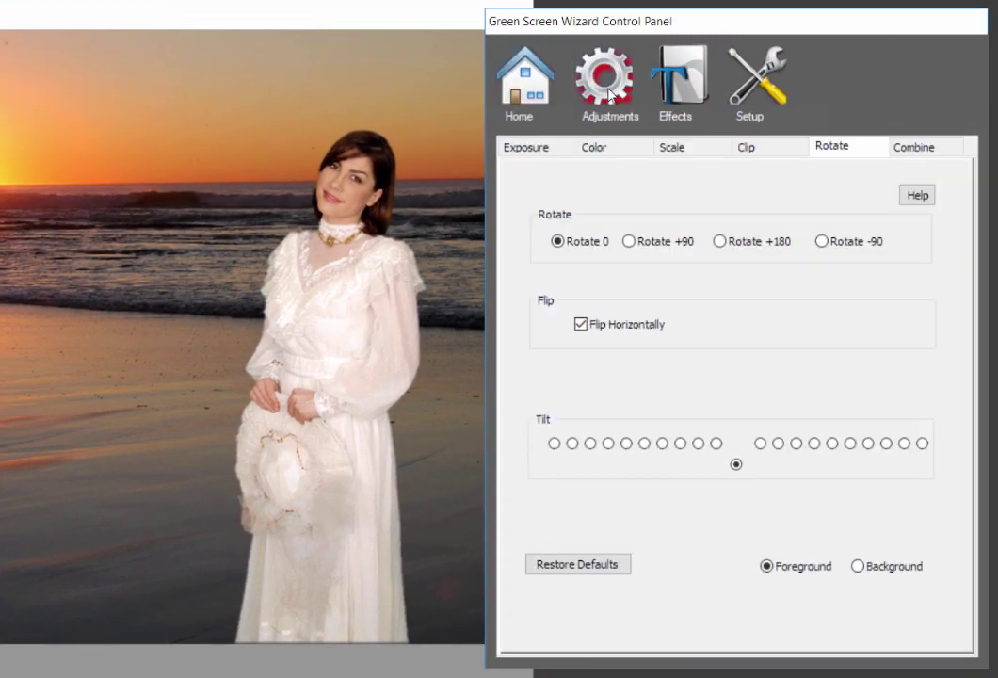
click(612, 151)
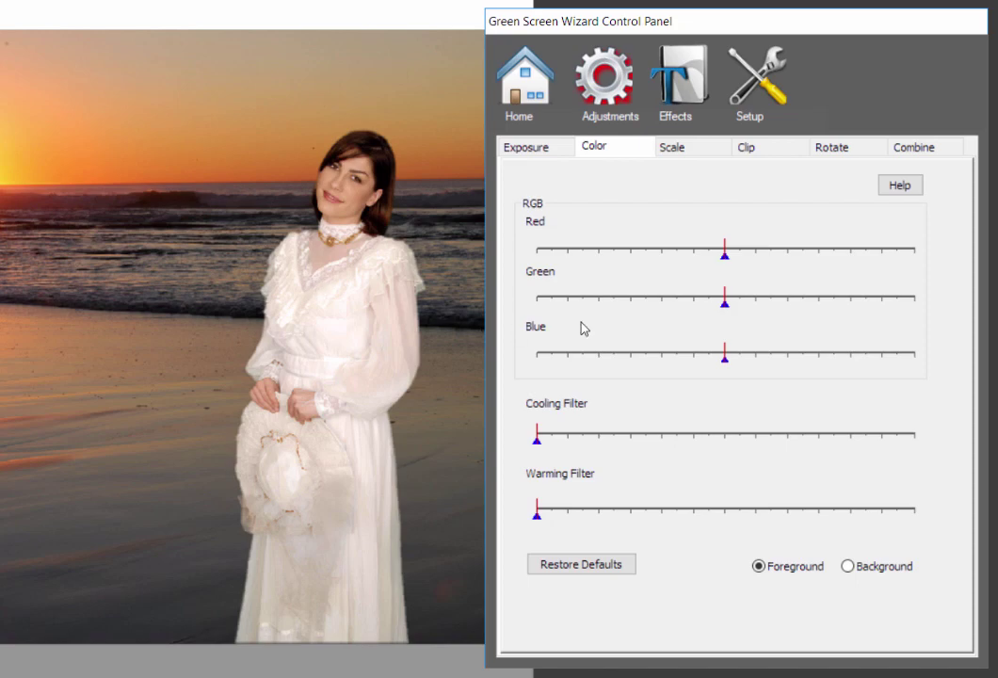
drag(725, 307, 698, 308)
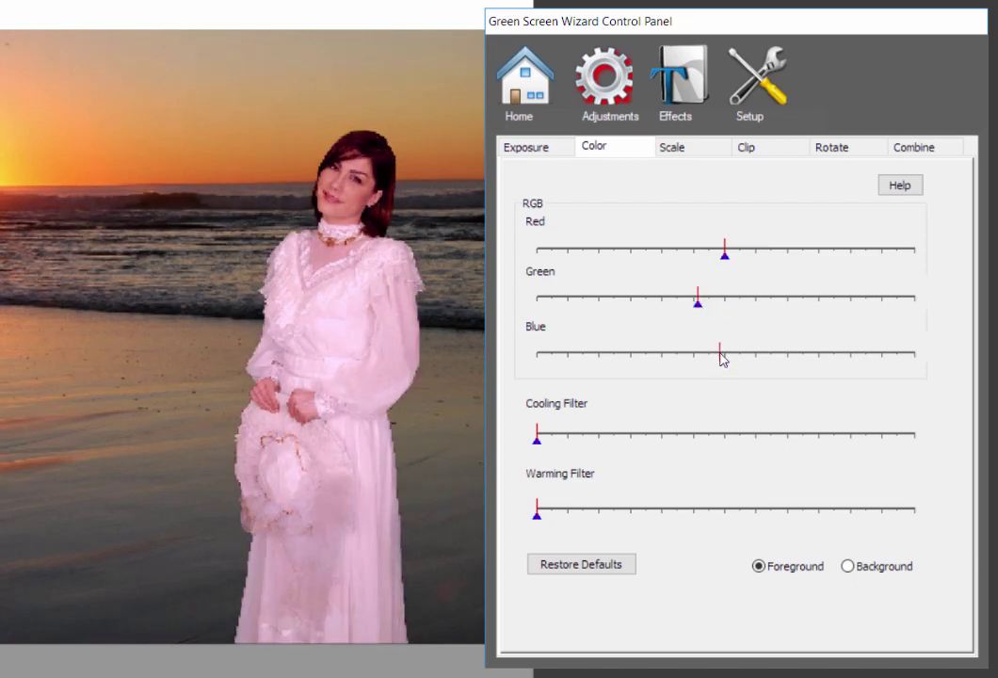
drag(724, 357, 636, 356)
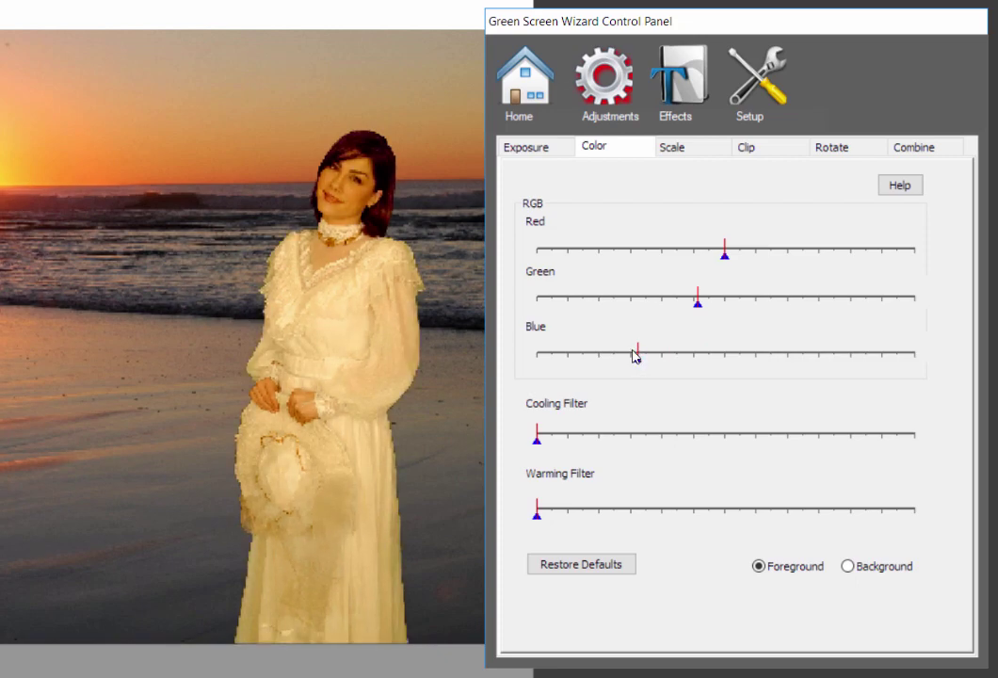
drag(177, 31, 548, 33)
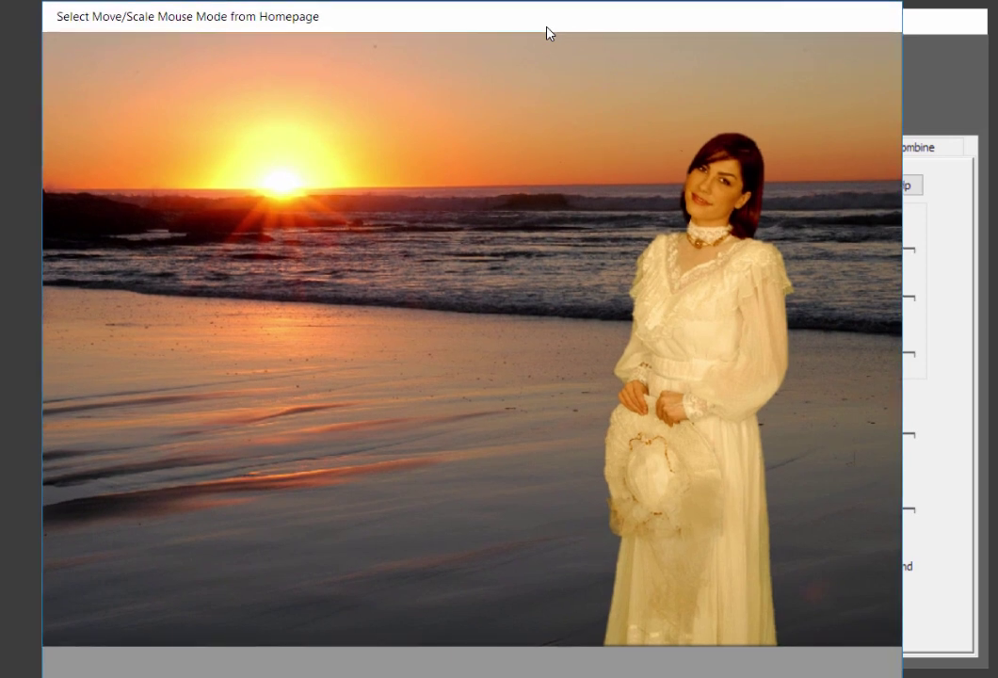
click(933, 28)
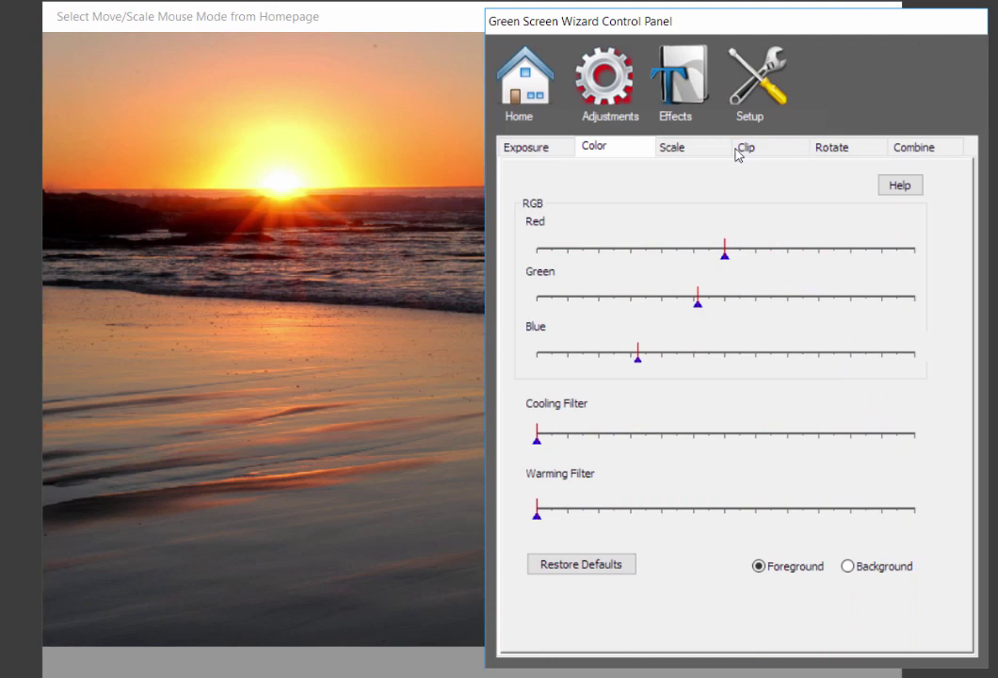
Step: Change the output size to 5x7 200 Vert and cancel the Load Foreground dialog
click(523, 83)
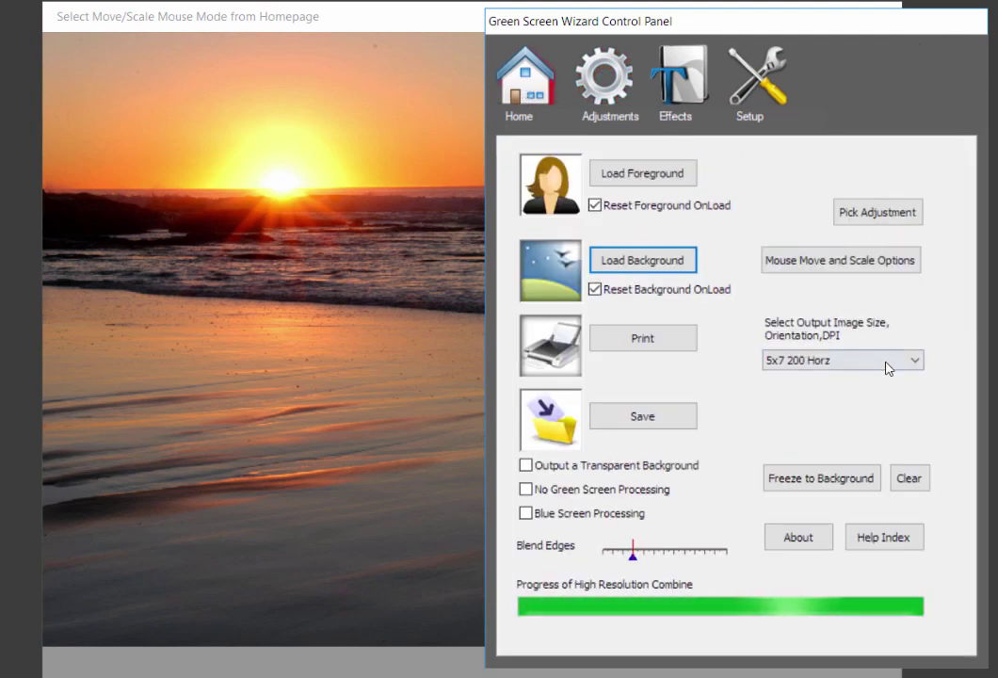
click(914, 360)
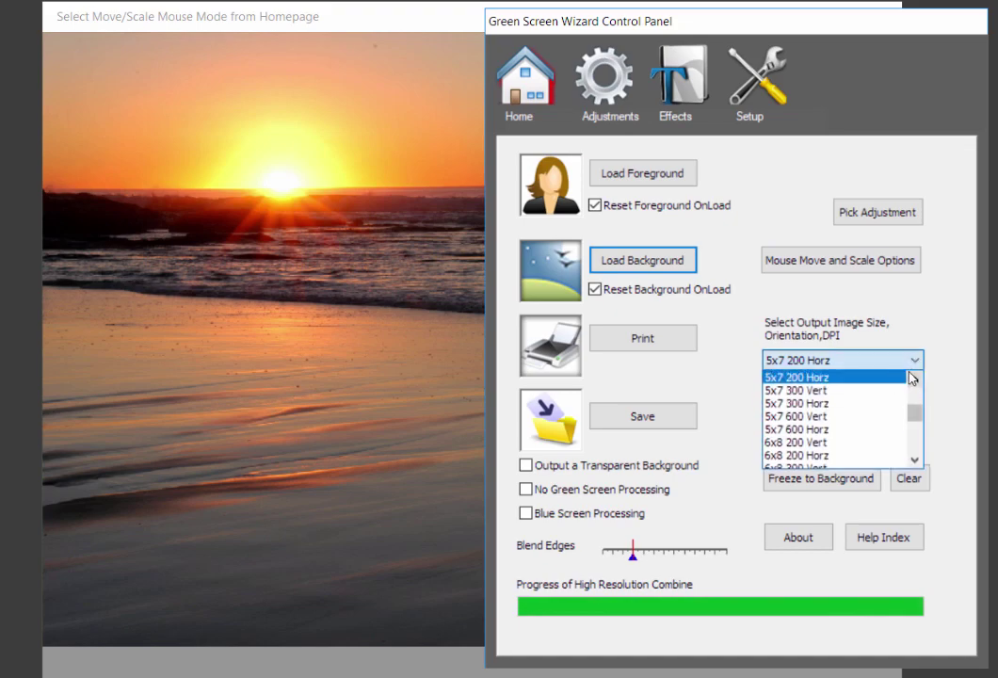
click(915, 380)
click(871, 379)
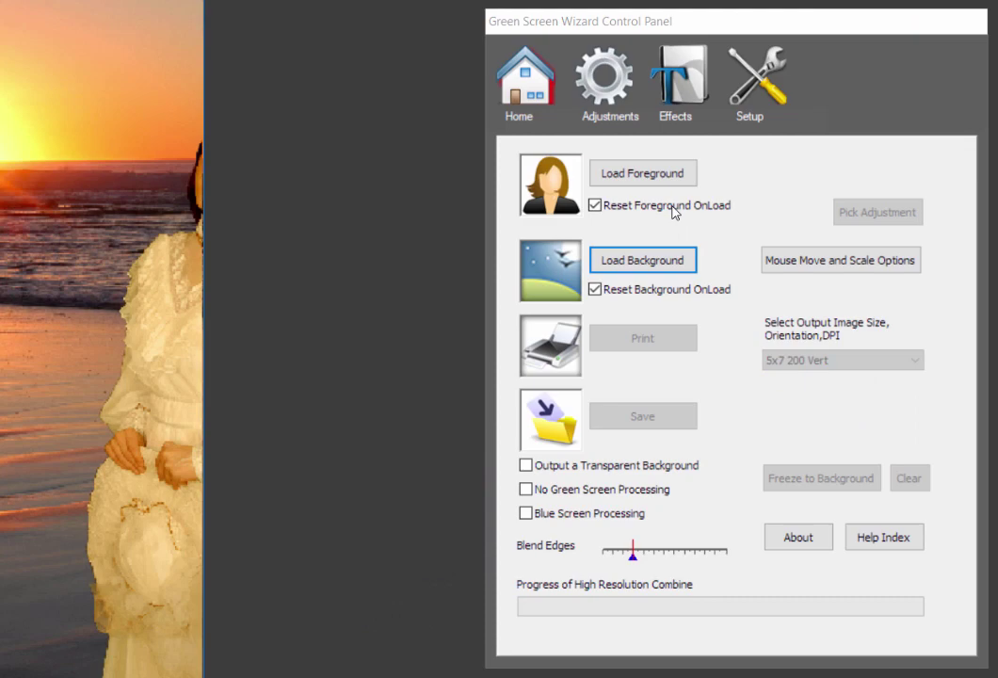
click(624, 177)
key(Escape)
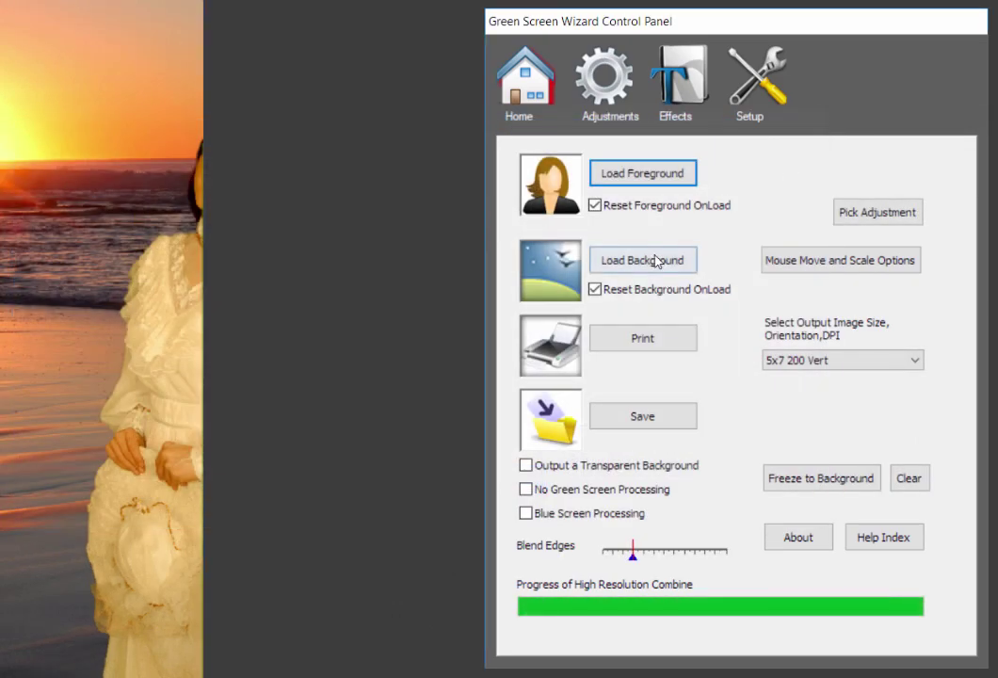
Step: Load '1 40th st background 1 copy.jpg' as the background
click(650, 260)
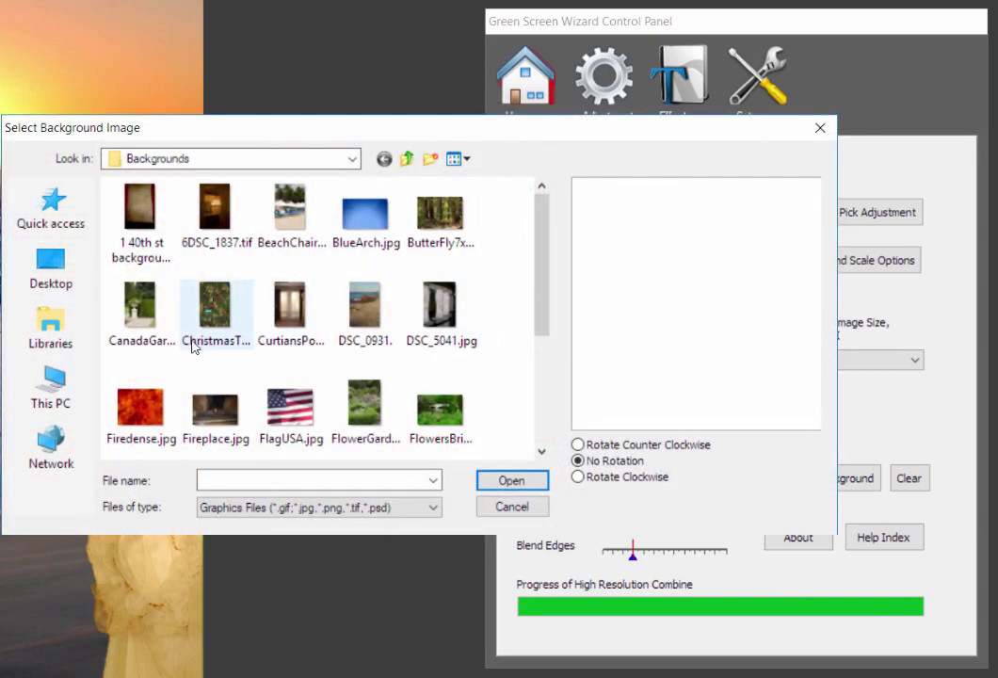
click(137, 215)
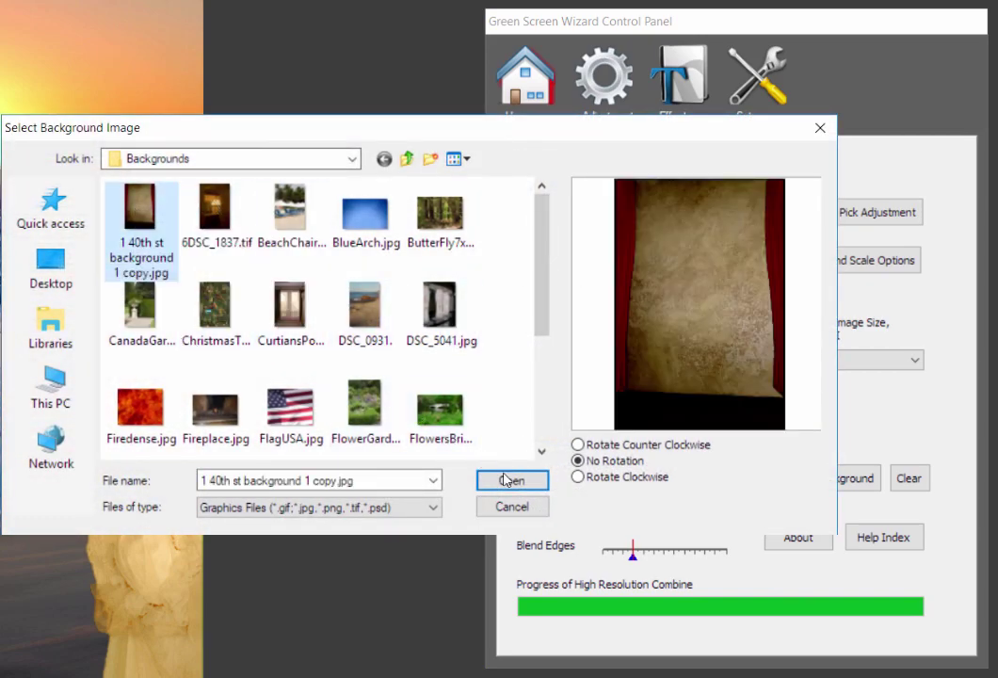
click(513, 481)
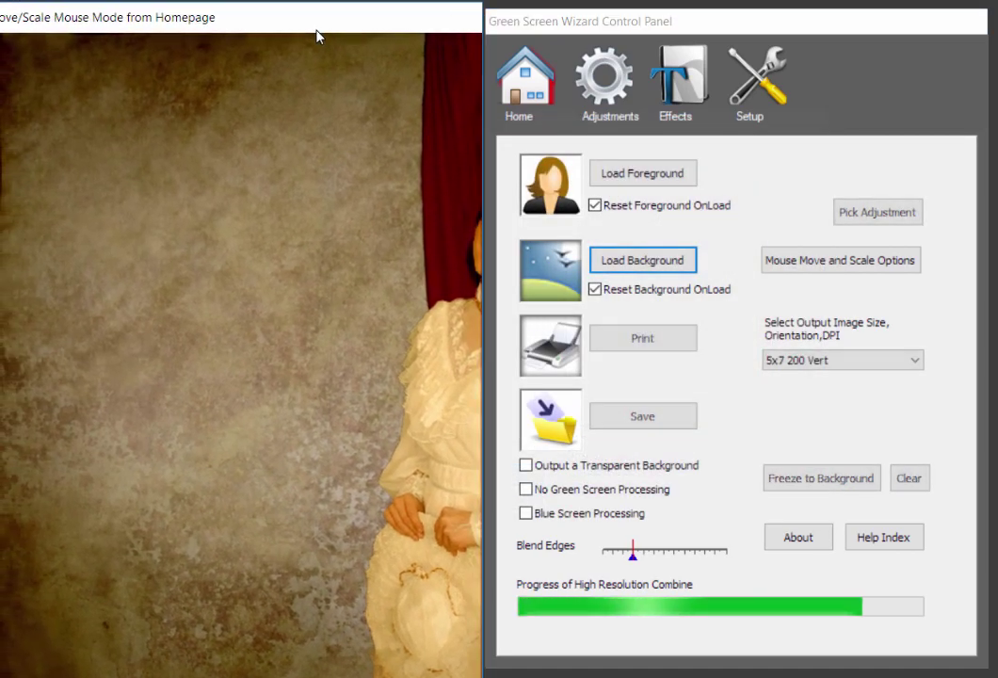
Step: Widen the preview window and drag the woman to the centre of the curtained backdrop
mouse_move(304, 21)
mouse_down()
mouse_move(306, 7)
mouse_move(306, 132)
mouse_move(305, 31)
mouse_up()
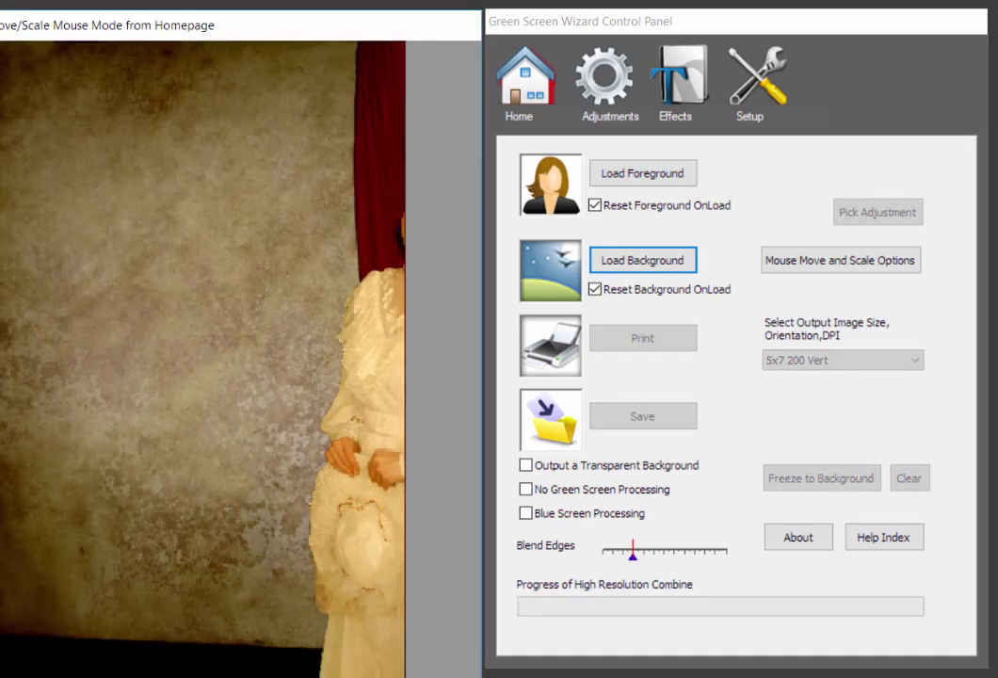
drag(0, 213, 21, 211)
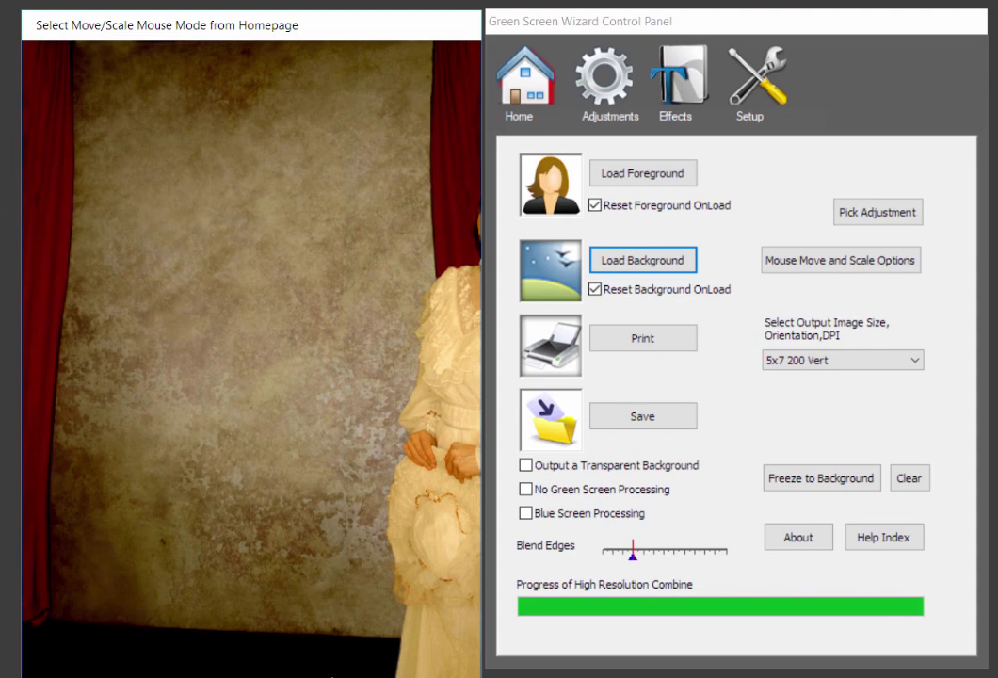
drag(439, 475, 238, 452)
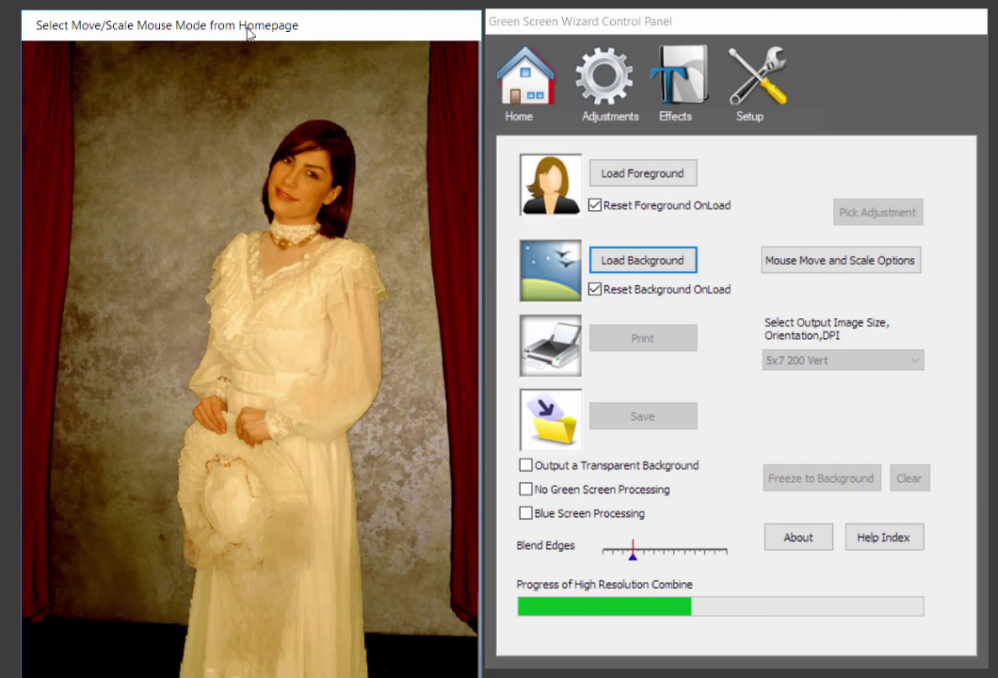
drag(250, 34, 255, 31)
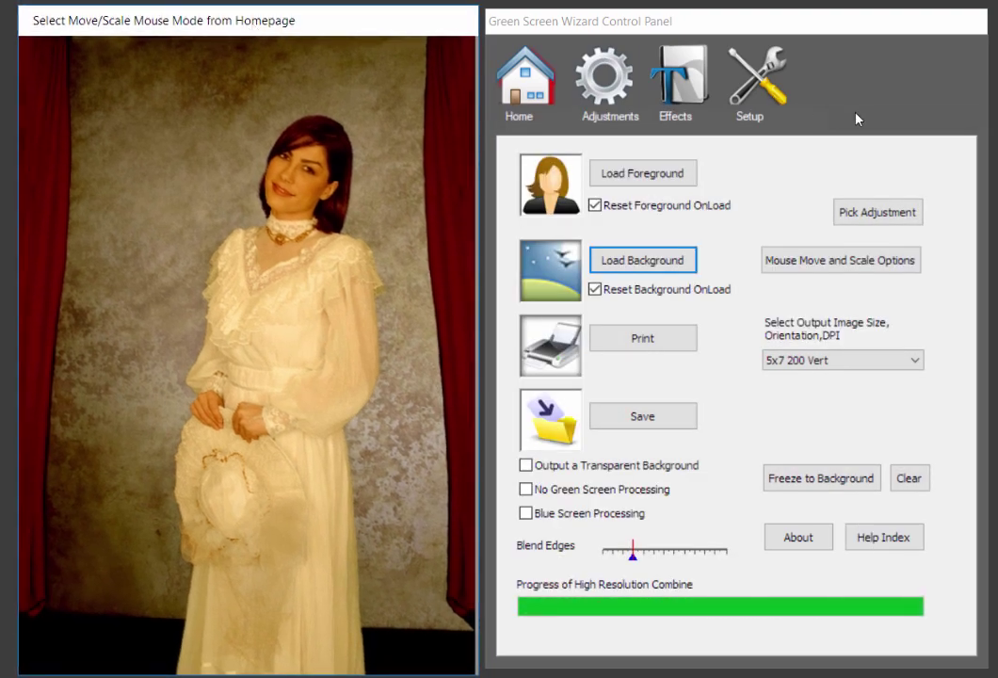
Step: Choose the photo of the dark-haired woman in white lace with red roses as the foreground
click(603, 173)
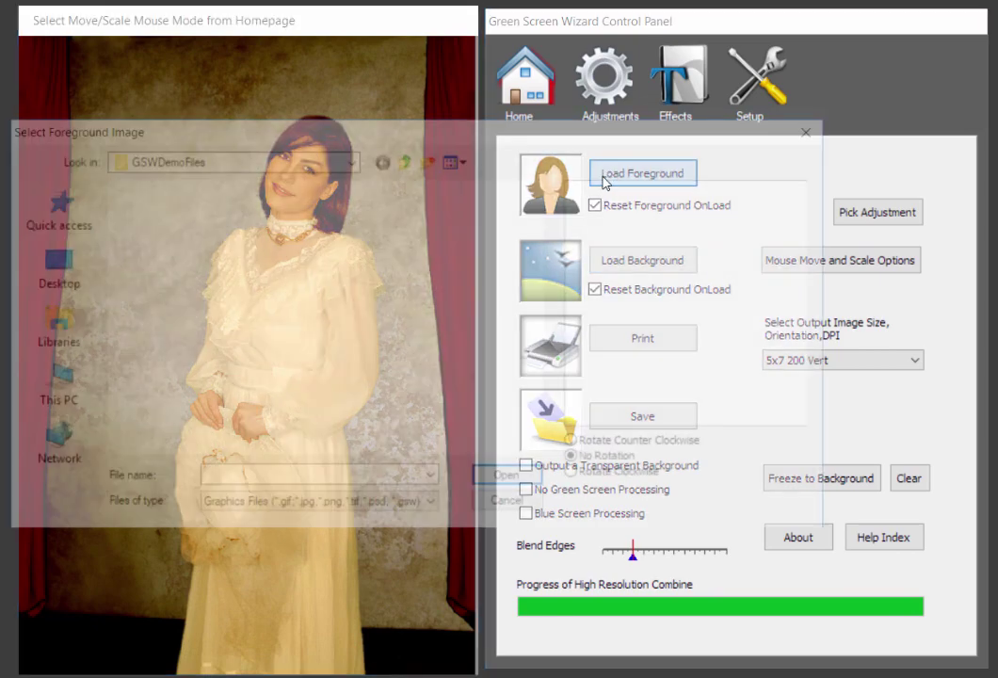
scroll(499, 348, down, 10)
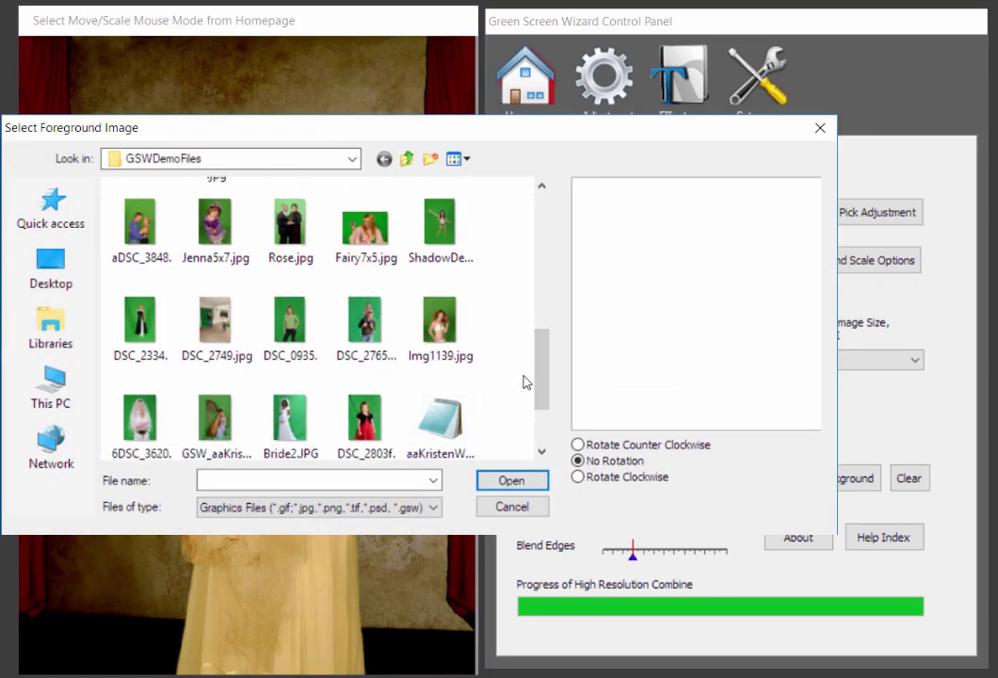
drag(535, 381, 528, 316)
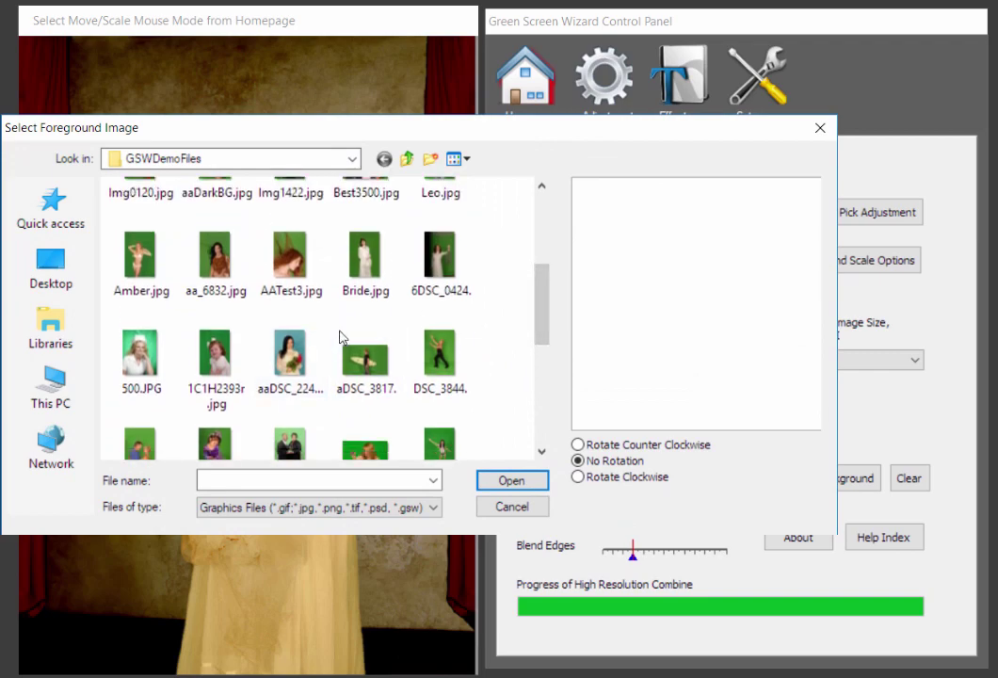
click(290, 356)
click(533, 480)
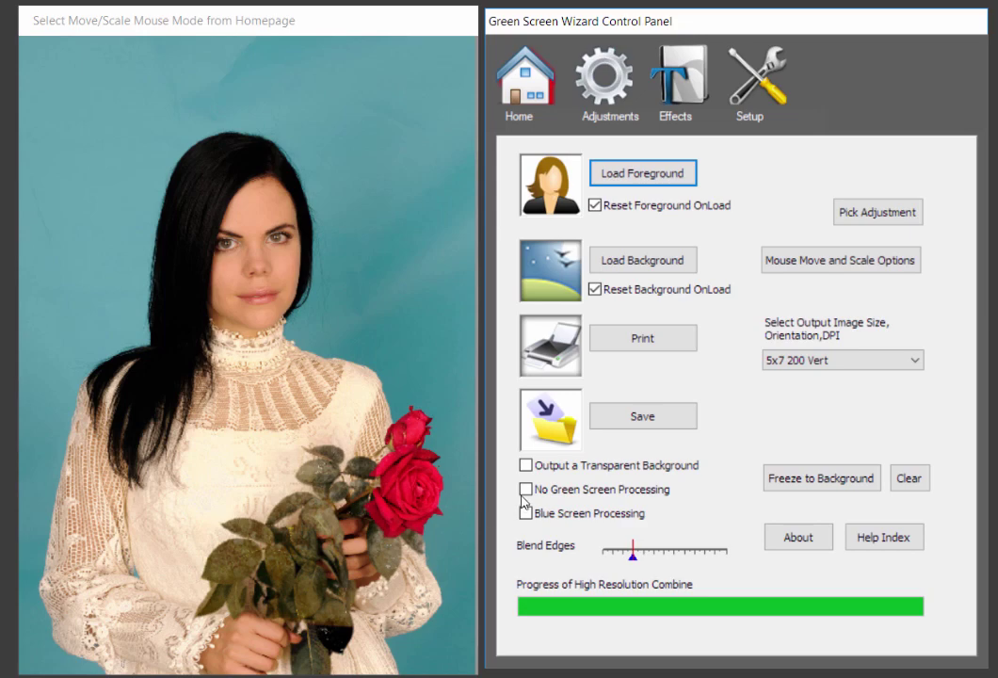
Step: Preview the unkeyed photo, then enable Blue Screen Processing to key out the teal backdrop
click(525, 490)
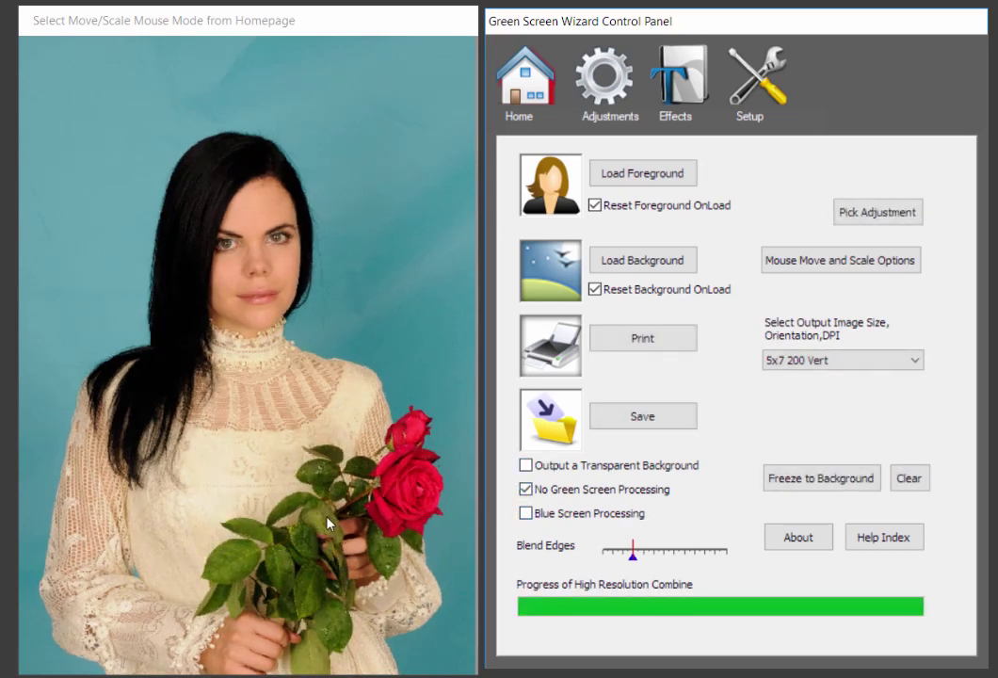
click(525, 489)
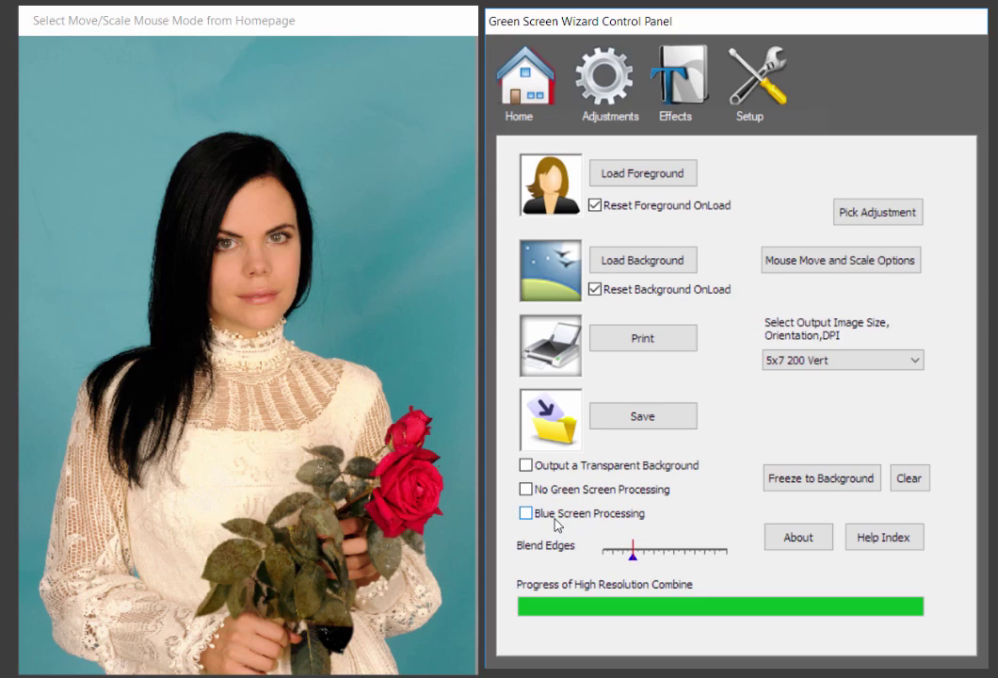
click(525, 513)
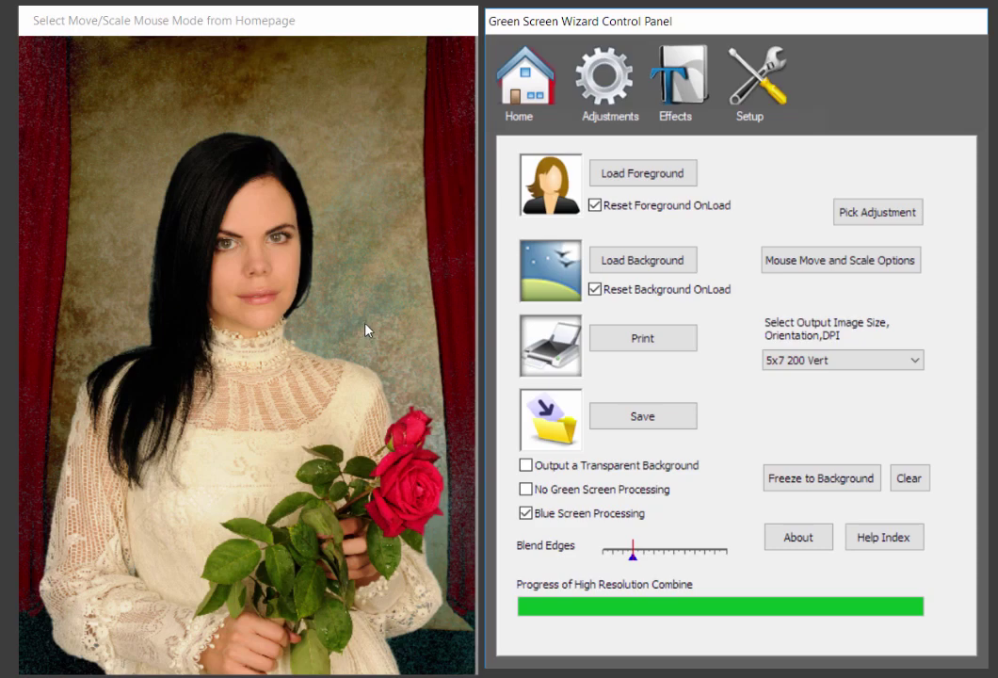
Step: Enable Remove green tint from subject on the Combine tab, then go back Home
click(607, 97)
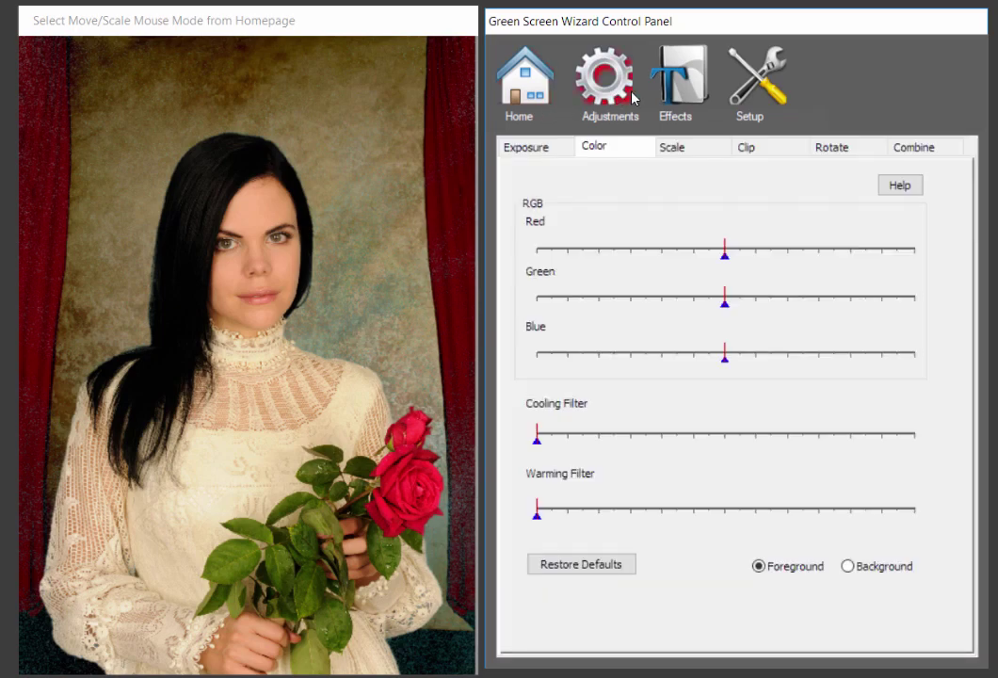
click(910, 147)
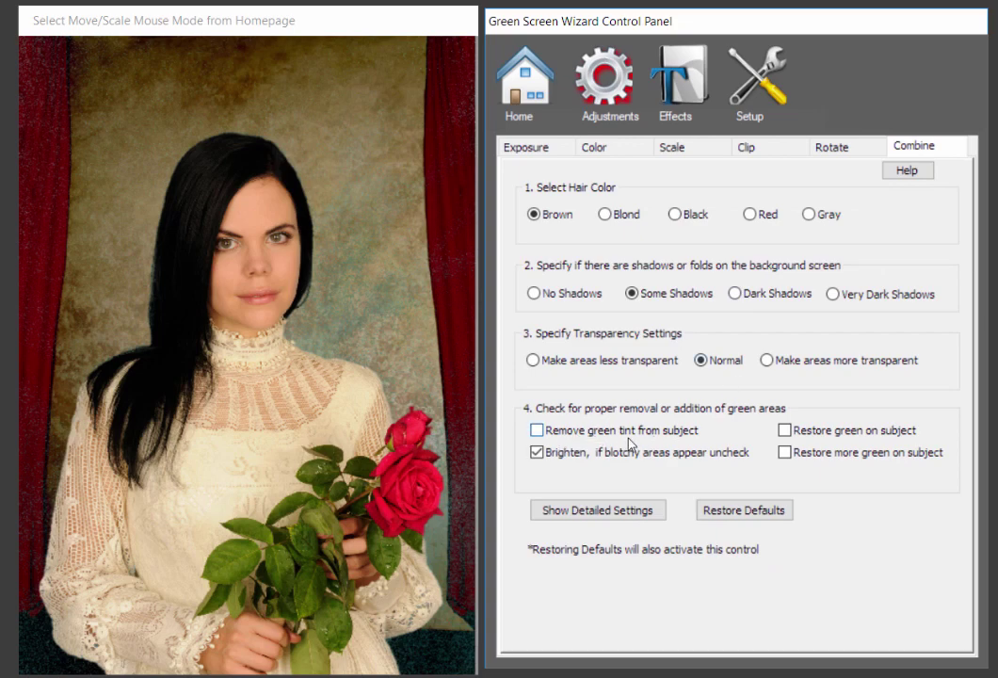
click(536, 432)
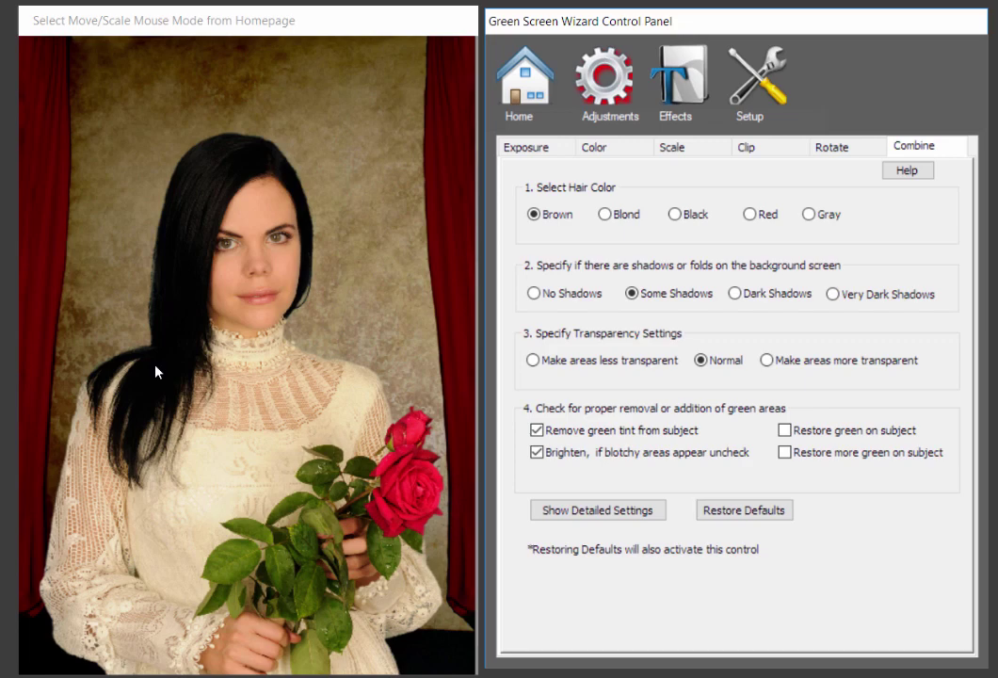
click(524, 83)
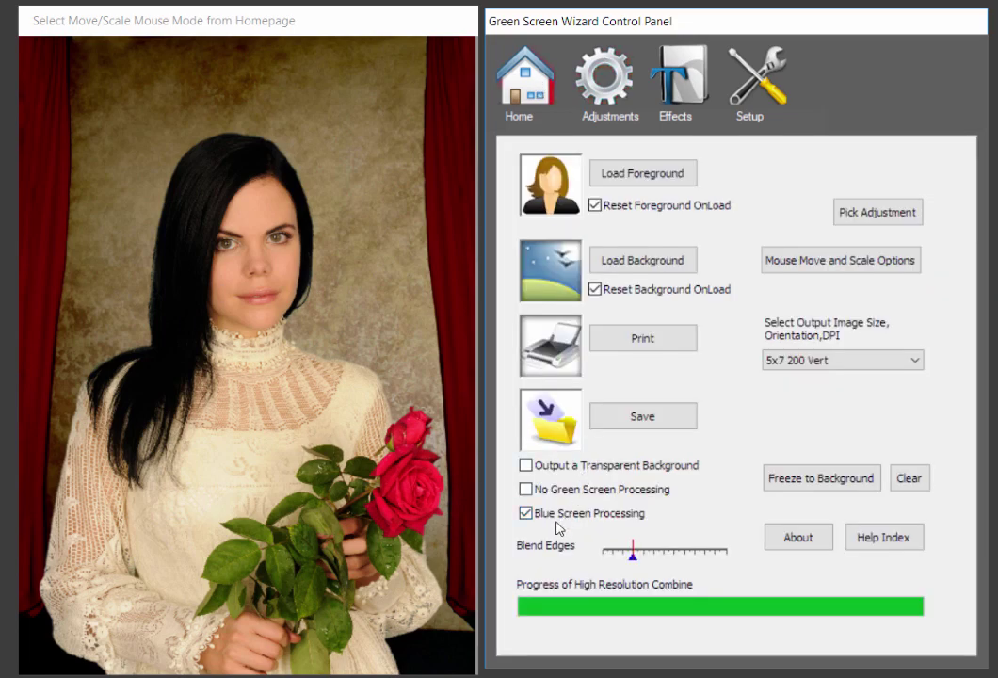
Step: Turn off Blue Screen Processing and load aa_6832.jpg as the foreground subject
click(526, 516)
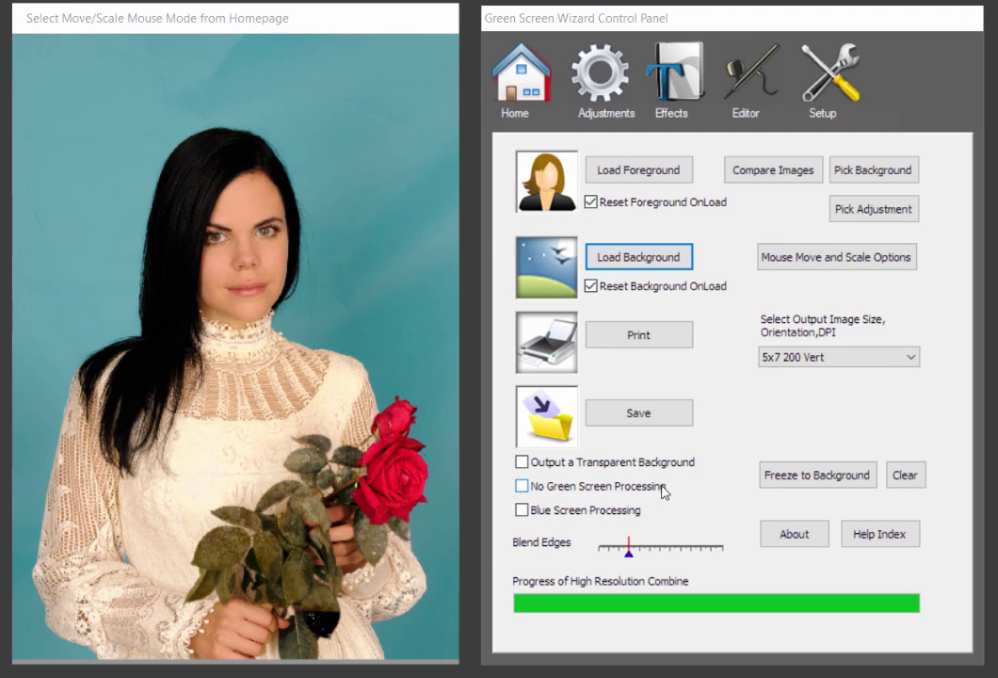
click(635, 174)
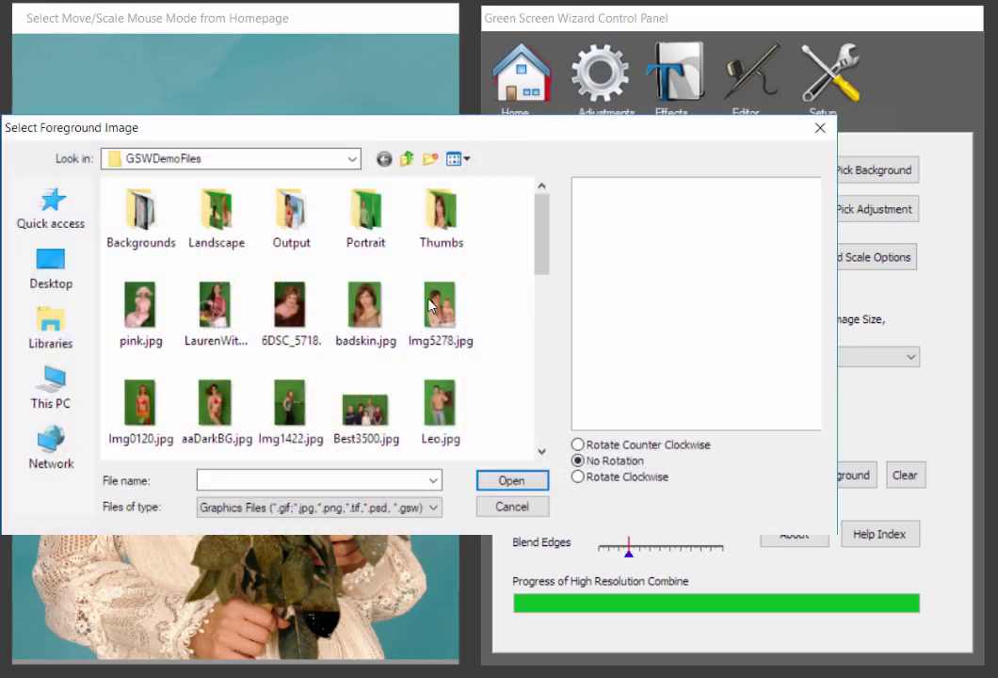
drag(539, 256, 543, 309)
click(216, 303)
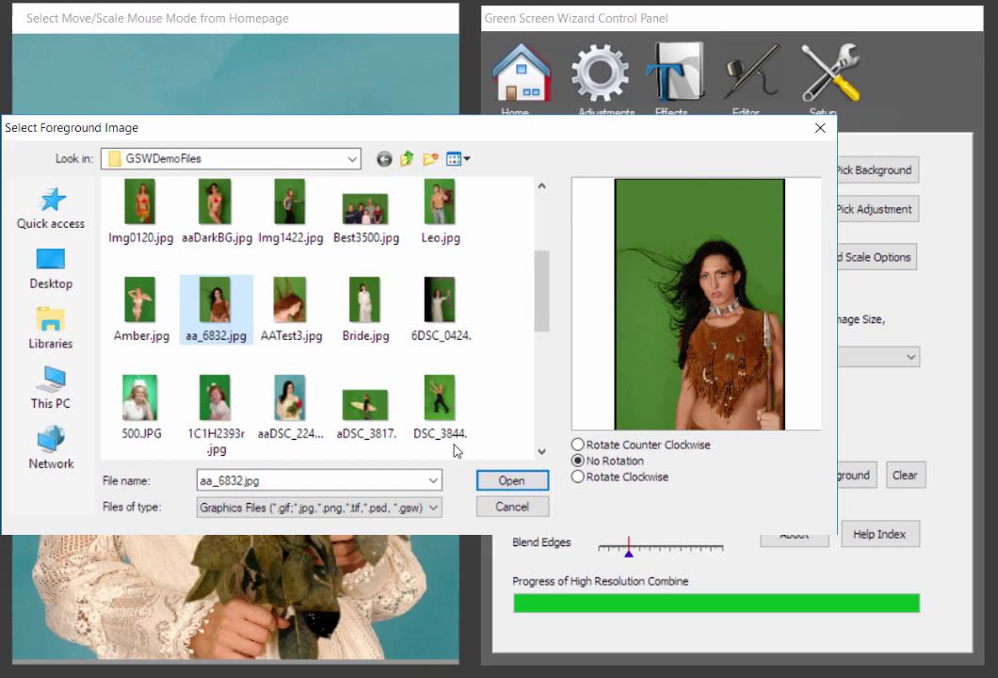
click(513, 484)
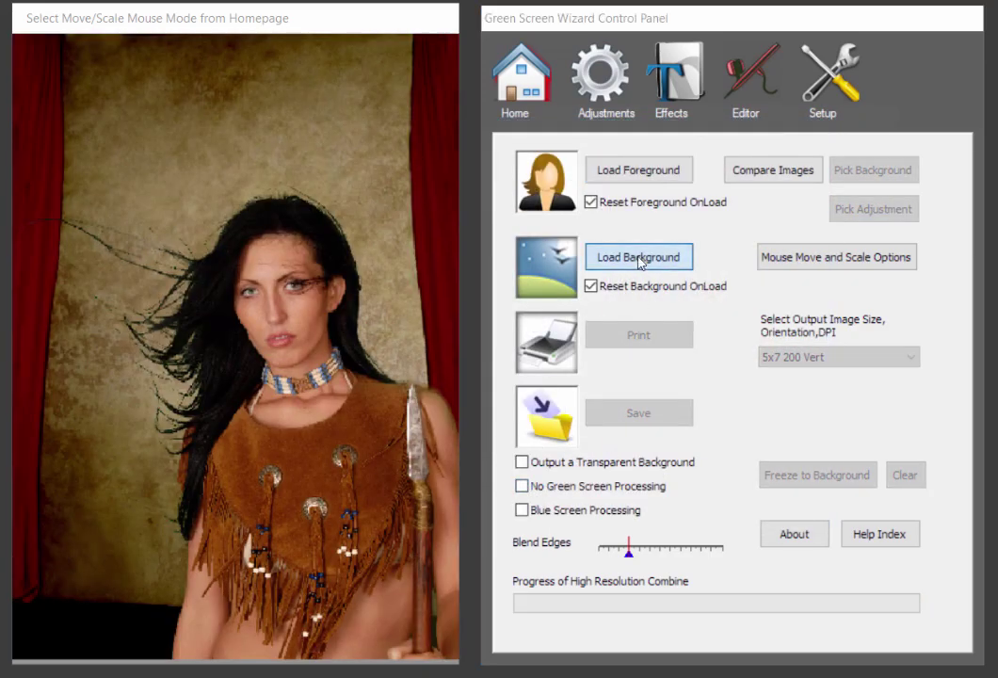
Step: Load the waterfall image as the background
click(640, 257)
drag(543, 294, 538, 424)
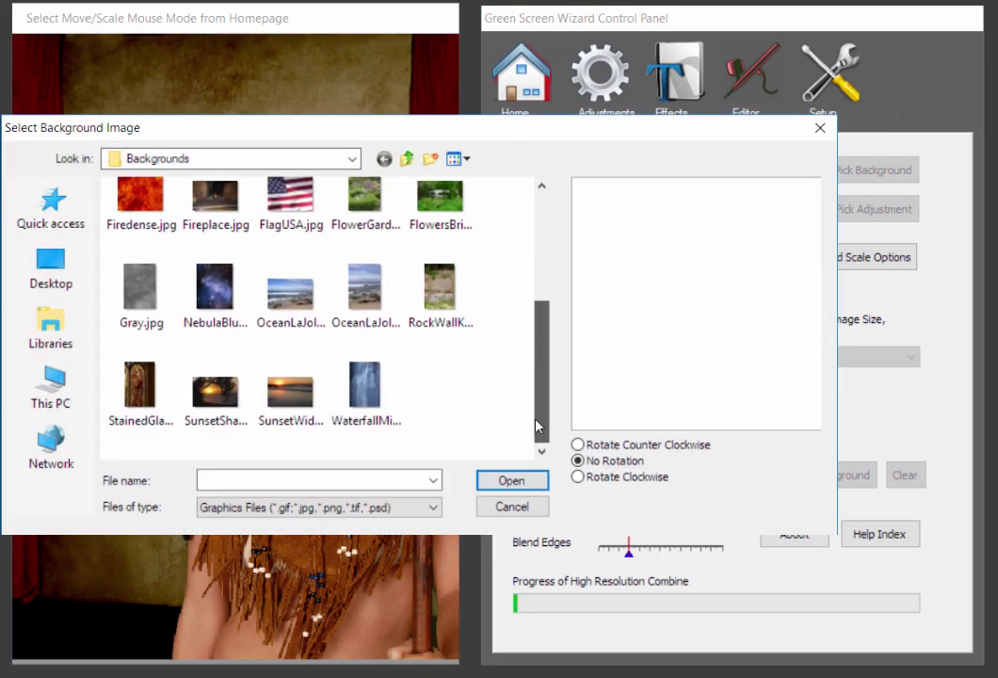
click(393, 411)
click(514, 482)
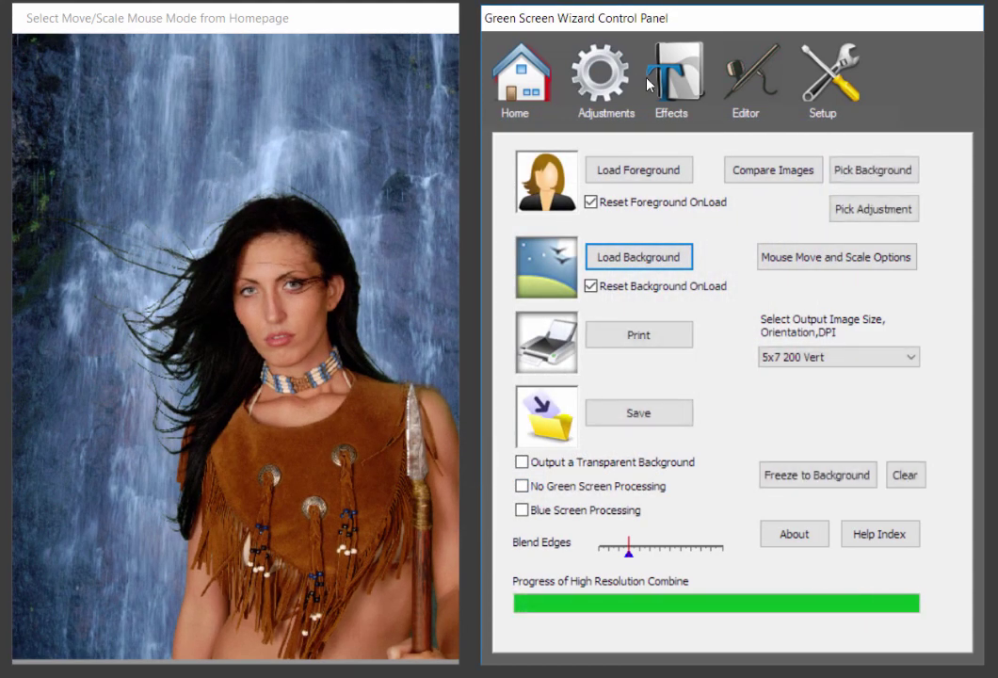
Step: In the Combine settings, choose Black hair and keep shadows at Some Shadows after trying Very Dark Shadows
click(551, 76)
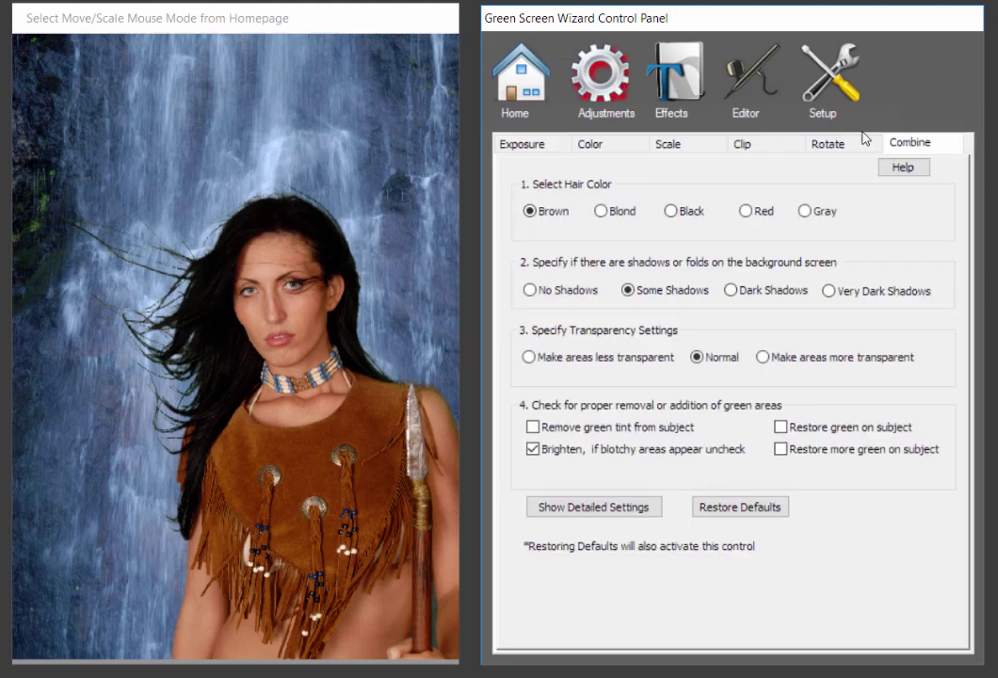
click(682, 210)
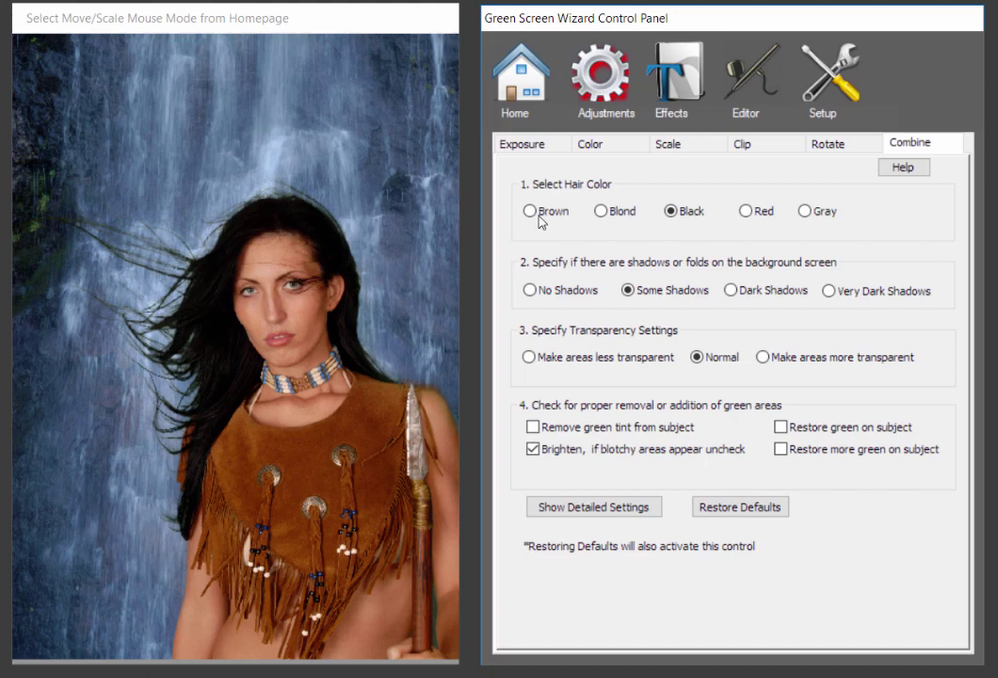
click(832, 293)
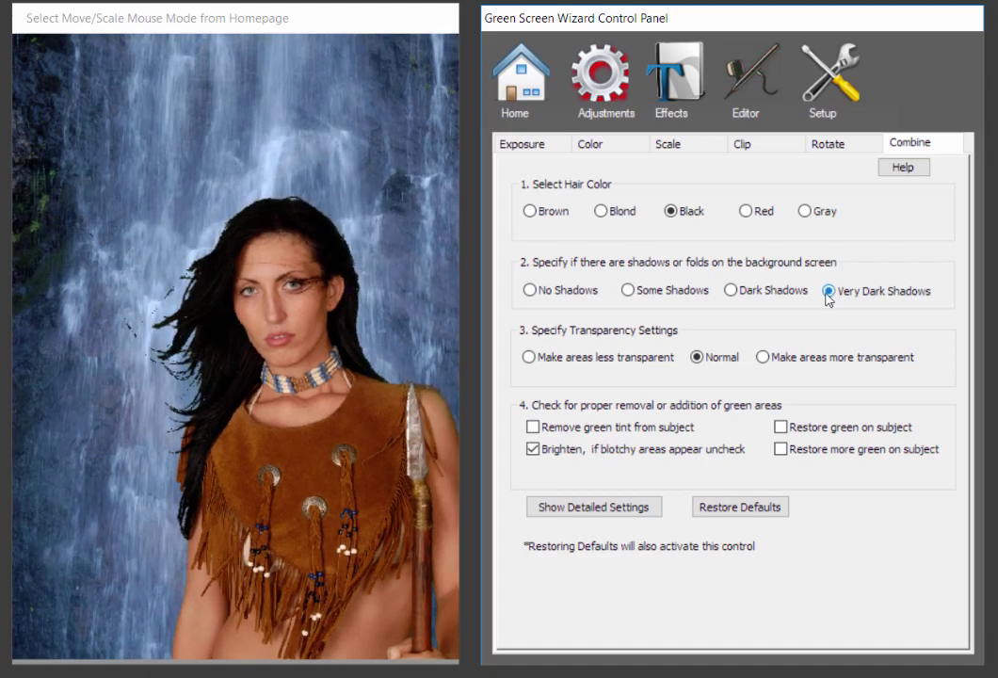
click(706, 295)
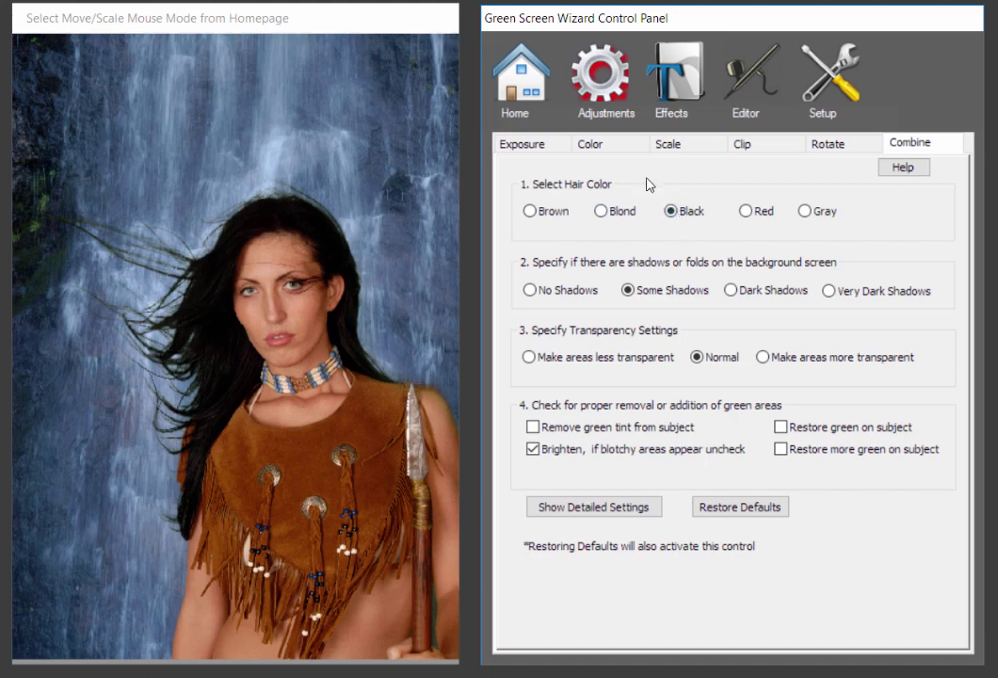
Step: Load Img1139.jpg as the new foreground subject
click(515, 79)
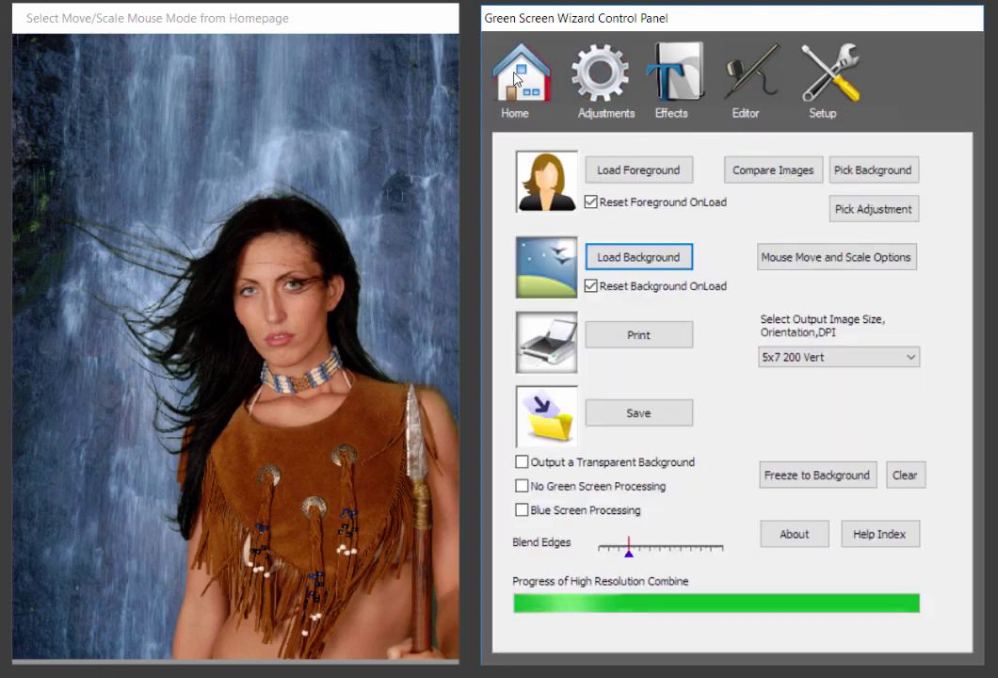
click(629, 174)
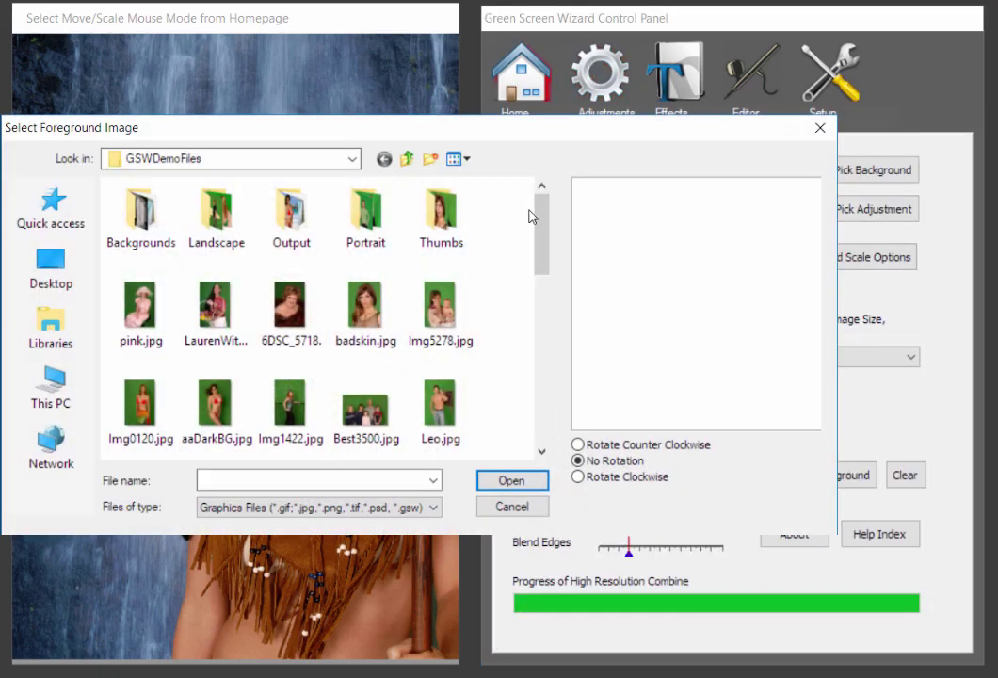
drag(542, 219, 561, 361)
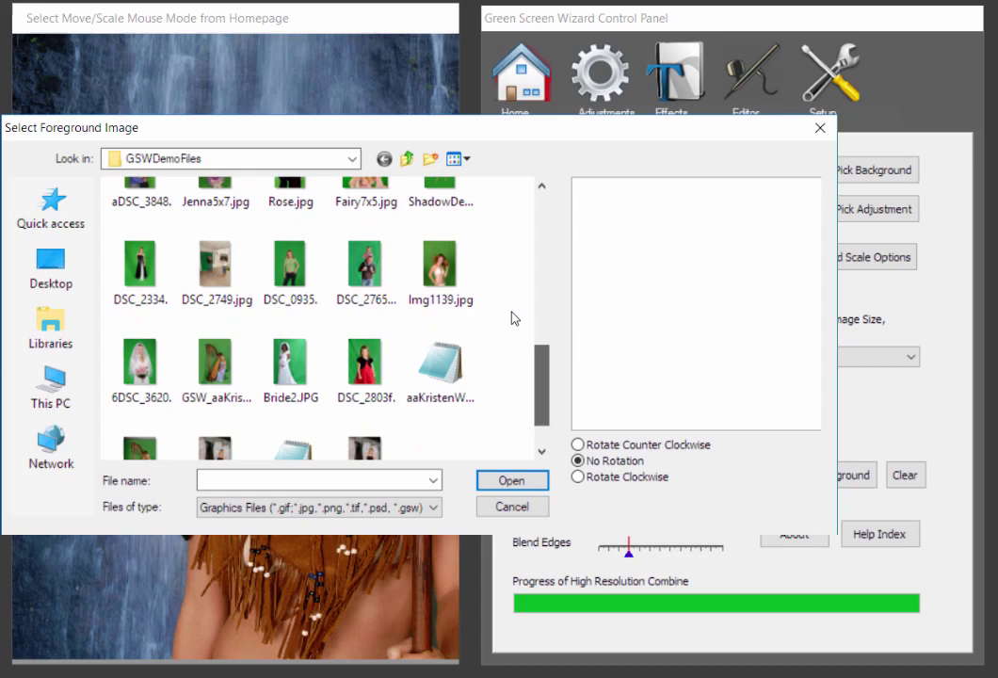
click(438, 275)
click(513, 481)
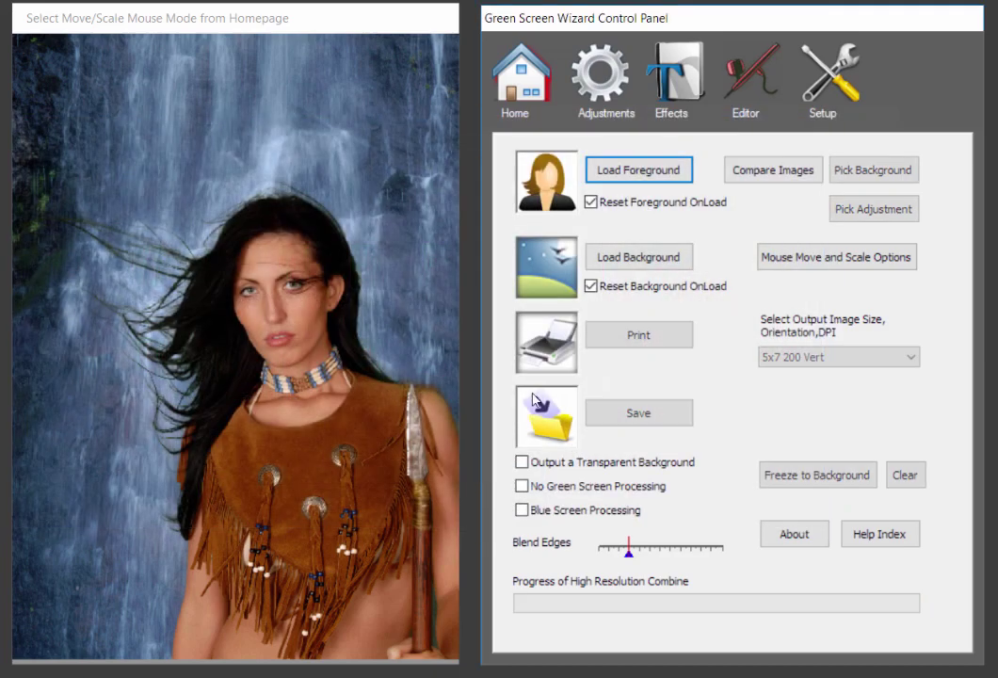
Step: Load the ocean beach image as background and move the subject higher in the frame
click(598, 260)
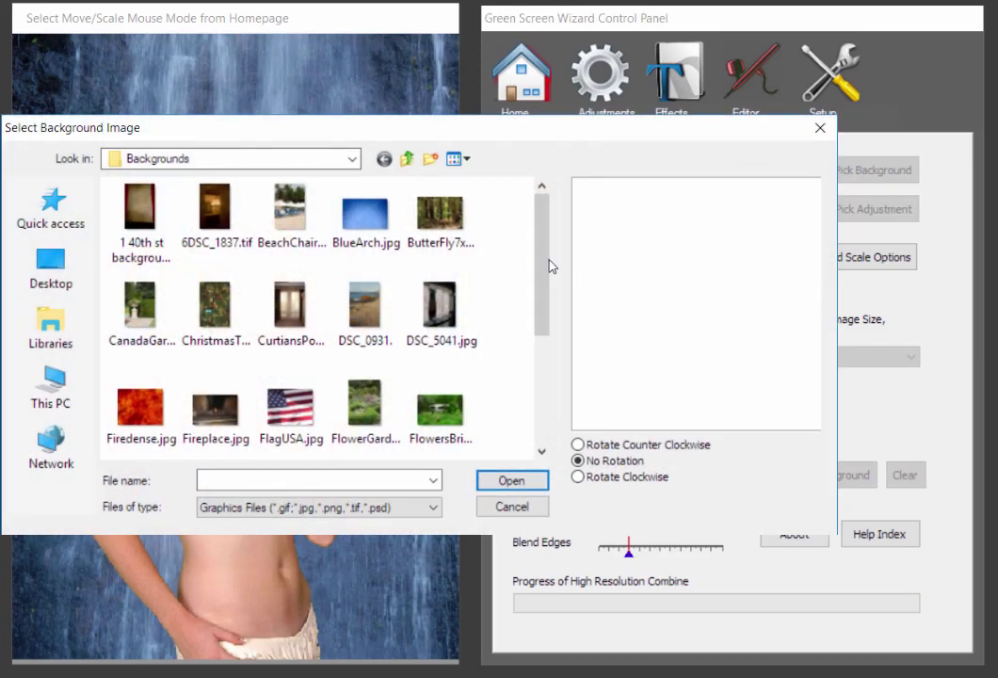
drag(547, 268, 547, 367)
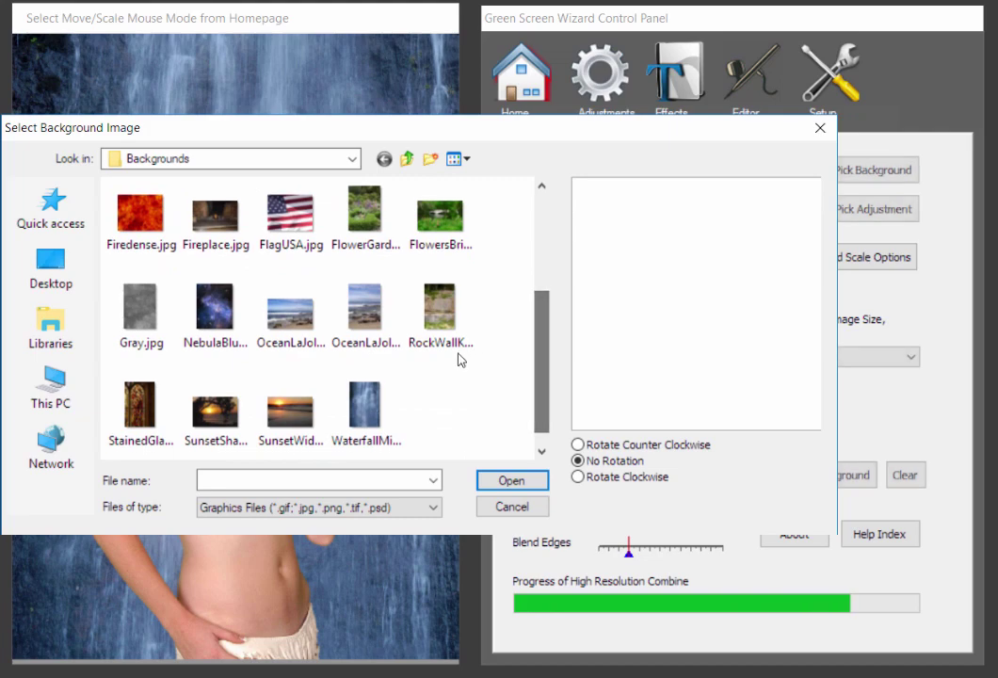
click(365, 320)
click(511, 480)
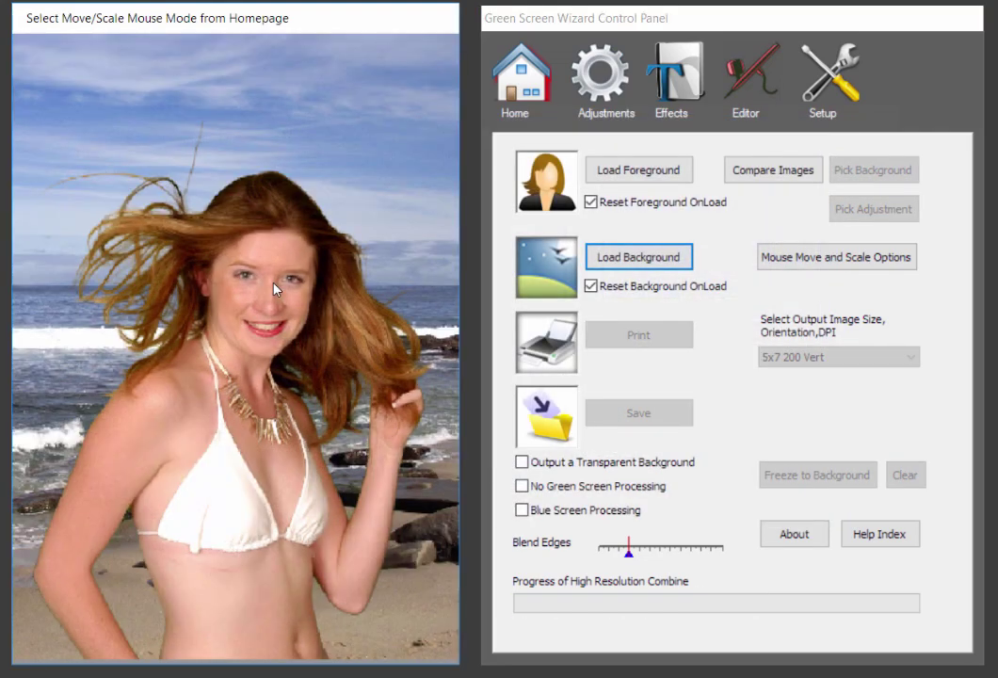
drag(273, 288, 271, 237)
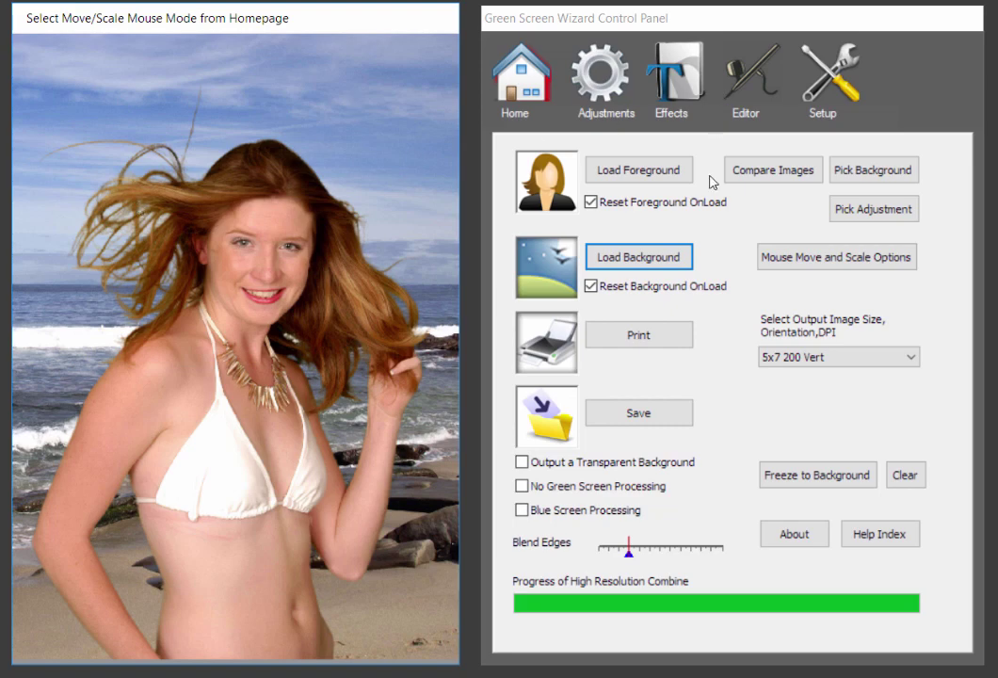
Step: Set the hair colour to Red and tune the detailed Combine slider to clean the green hair fringe
click(627, 78)
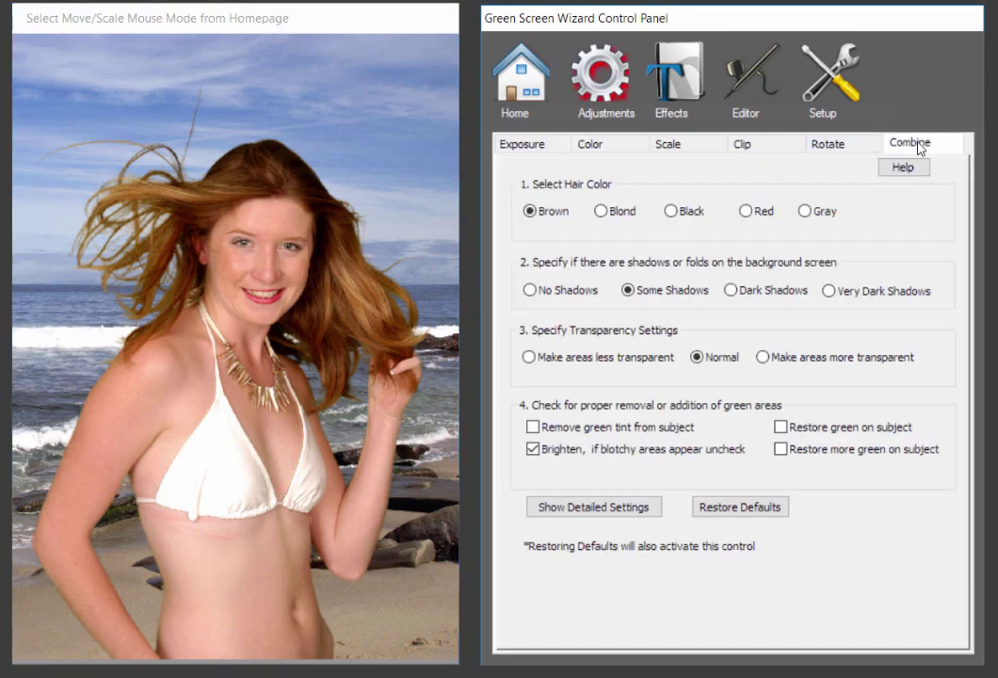
click(746, 211)
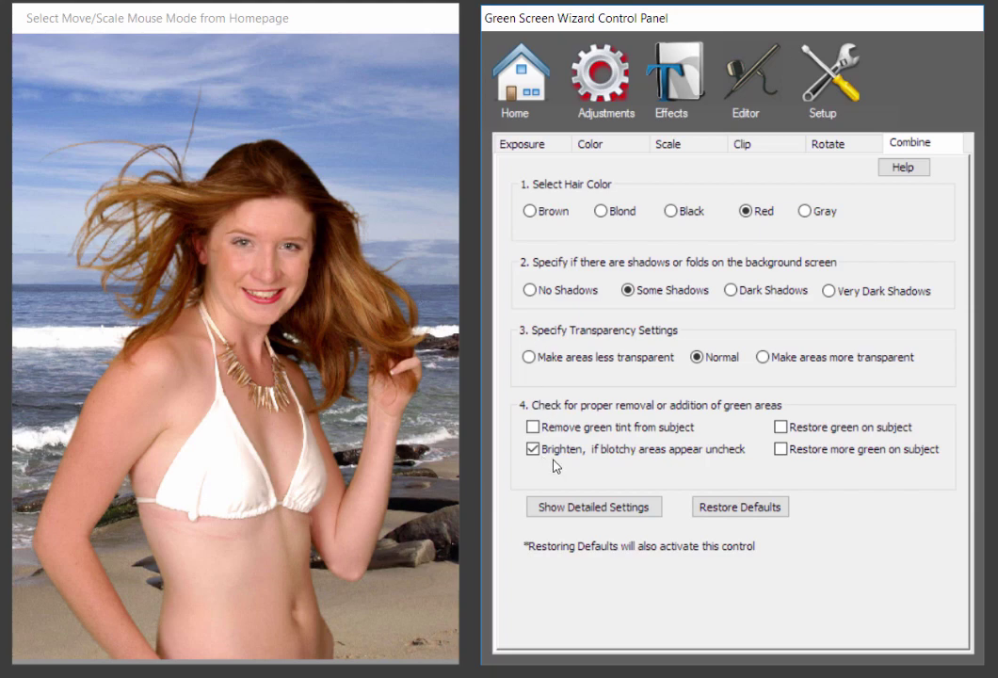
click(615, 515)
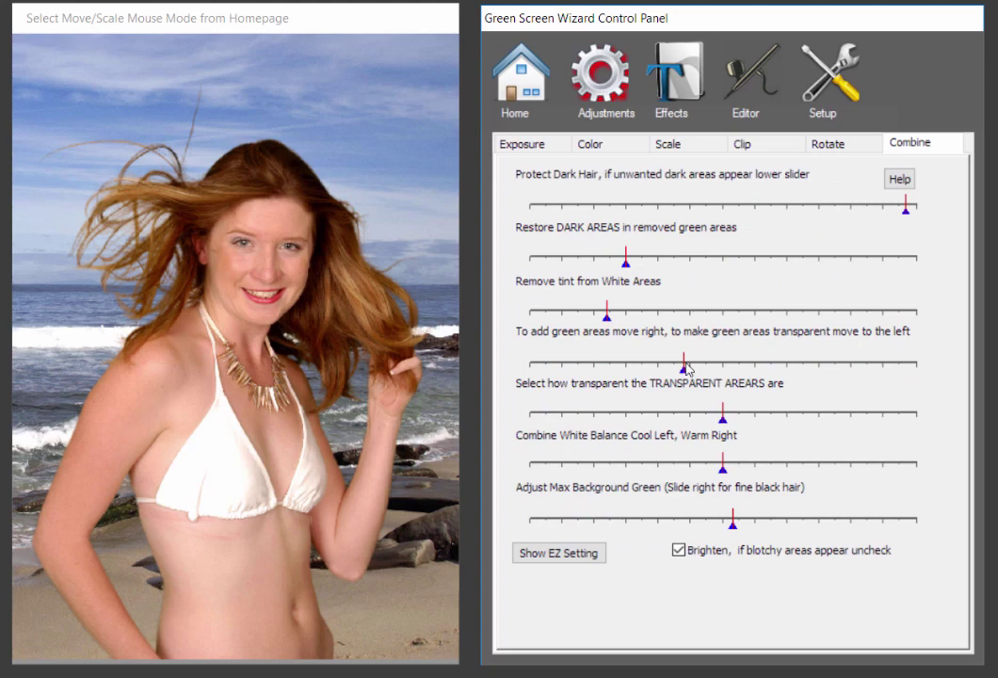
drag(685, 369, 791, 379)
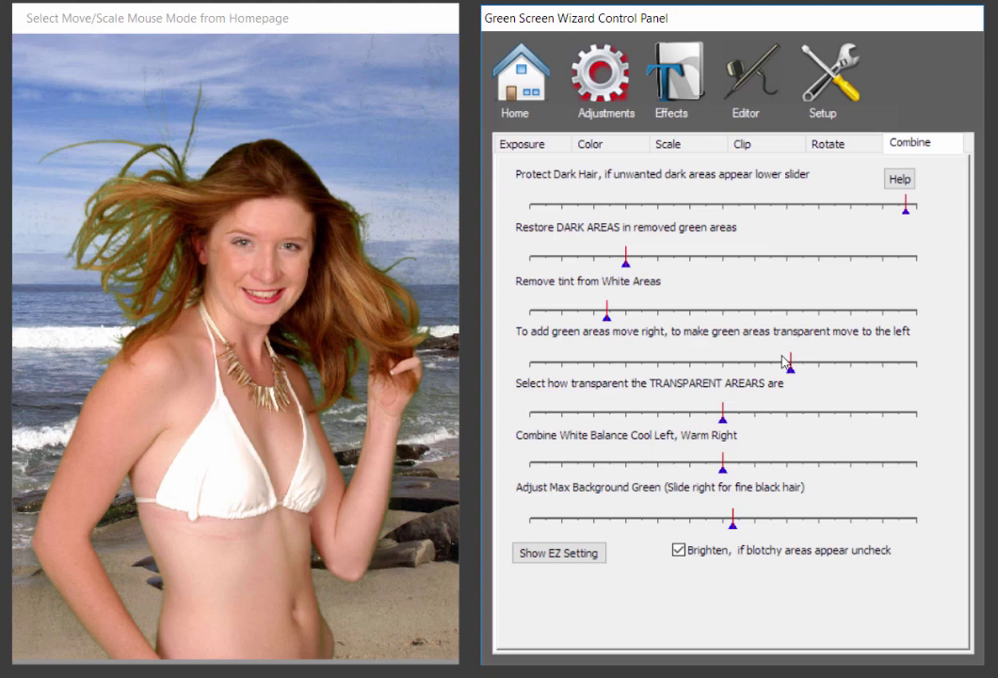
drag(794, 373, 700, 368)
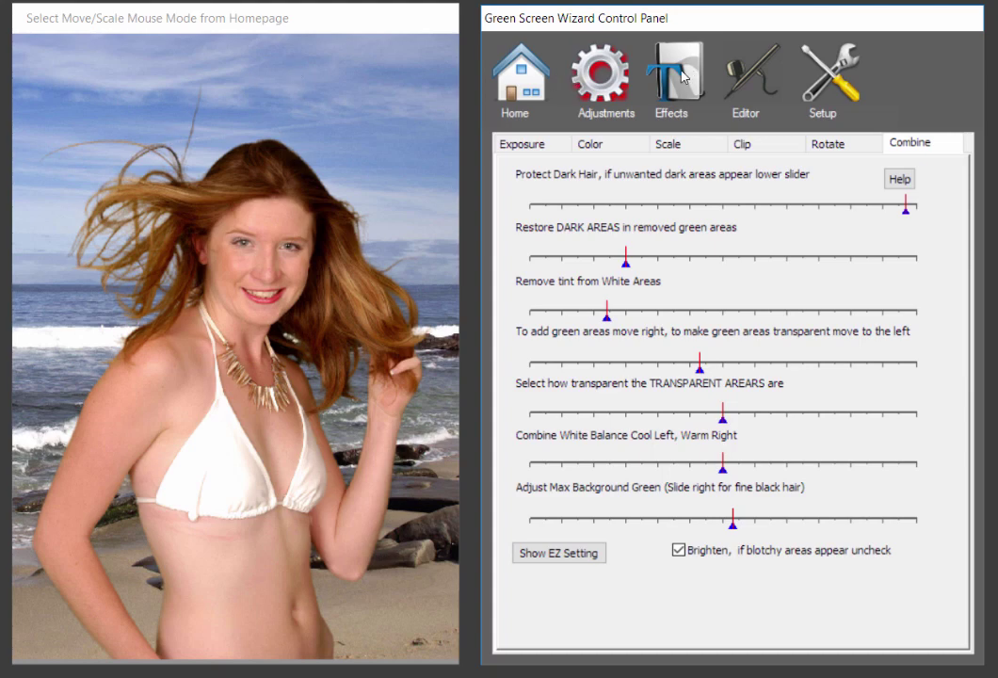
Step: Automatically load the Swimsuit Modeling overlays by choosing BG_SWIMSUITMODELING.png from the Demo folder
click(684, 78)
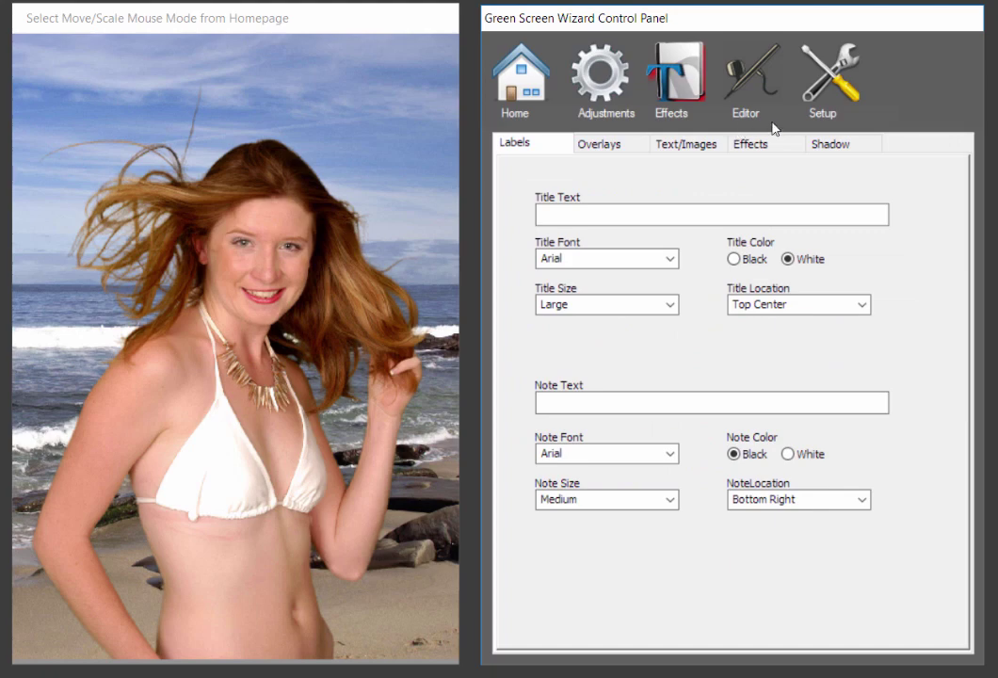
click(606, 149)
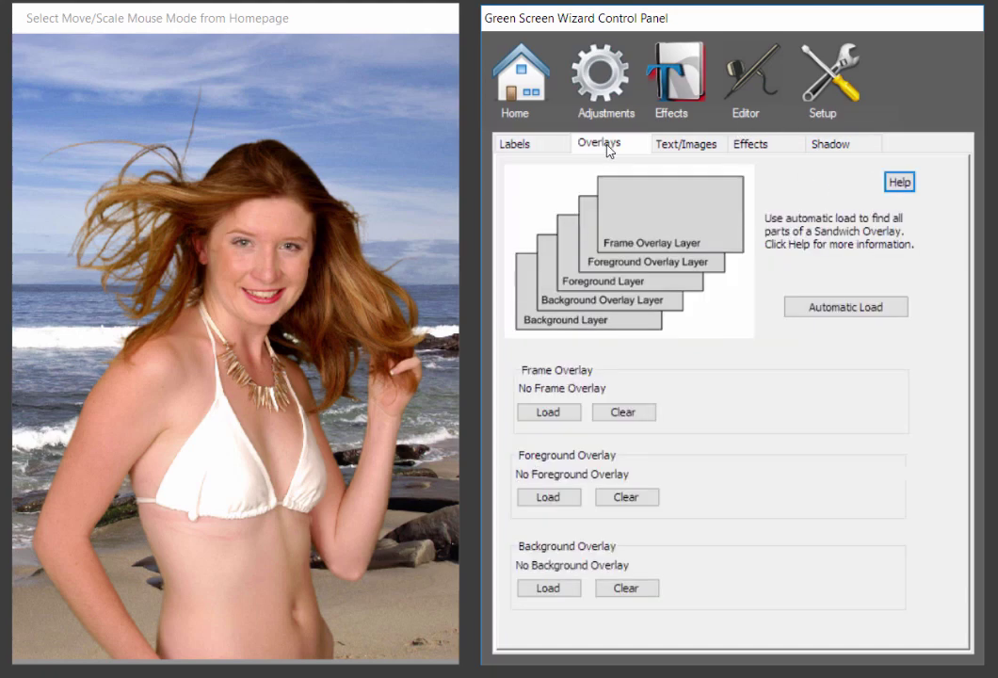
click(829, 315)
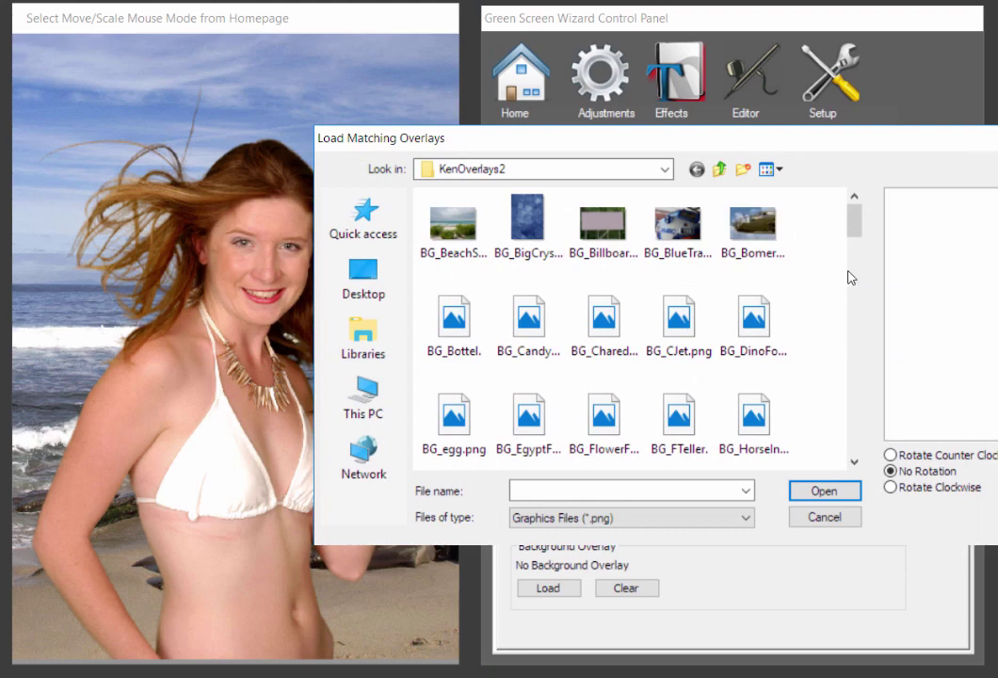
click(719, 169)
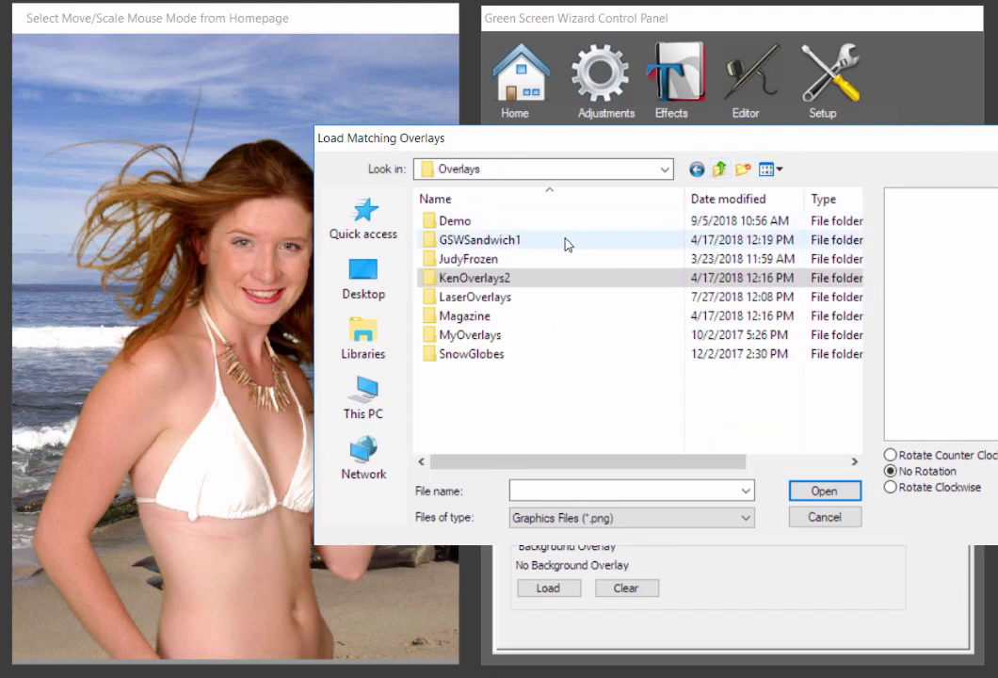
click(459, 224)
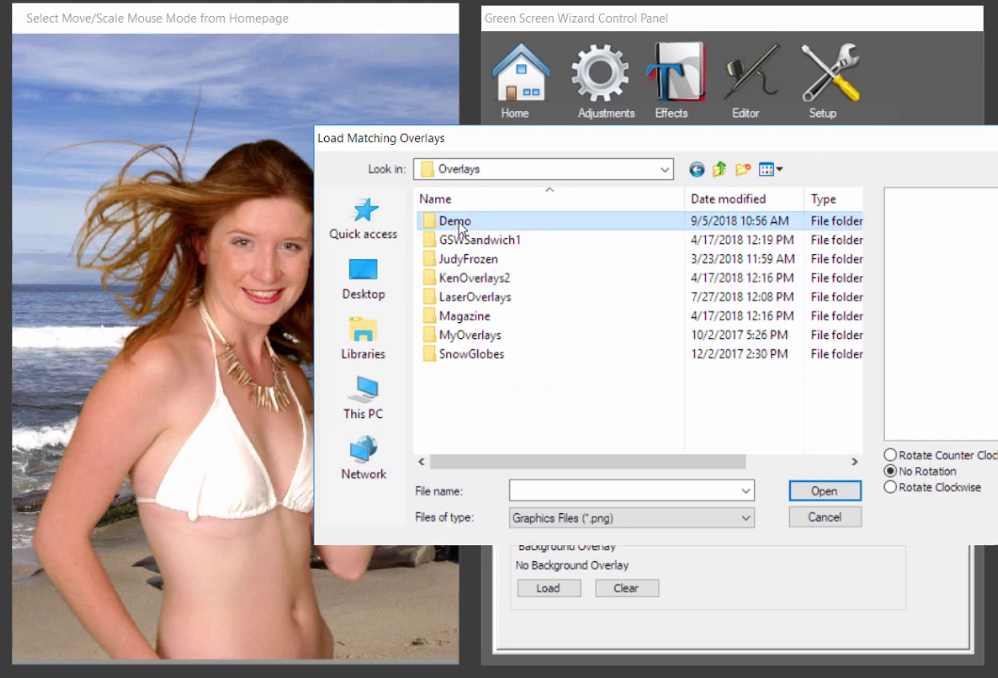
double_click(459, 224)
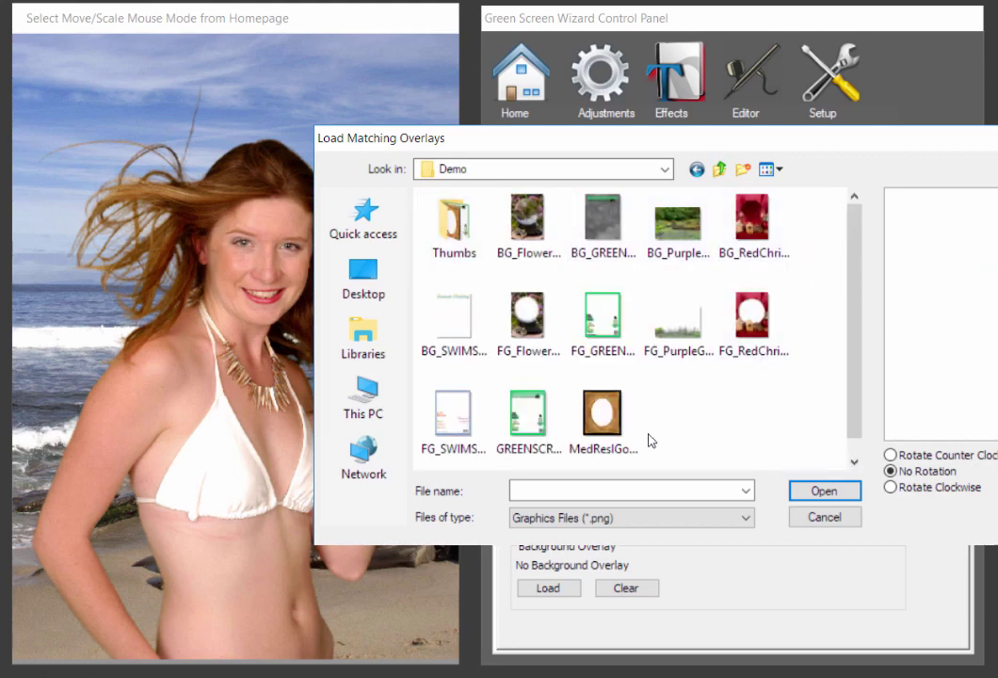
click(455, 339)
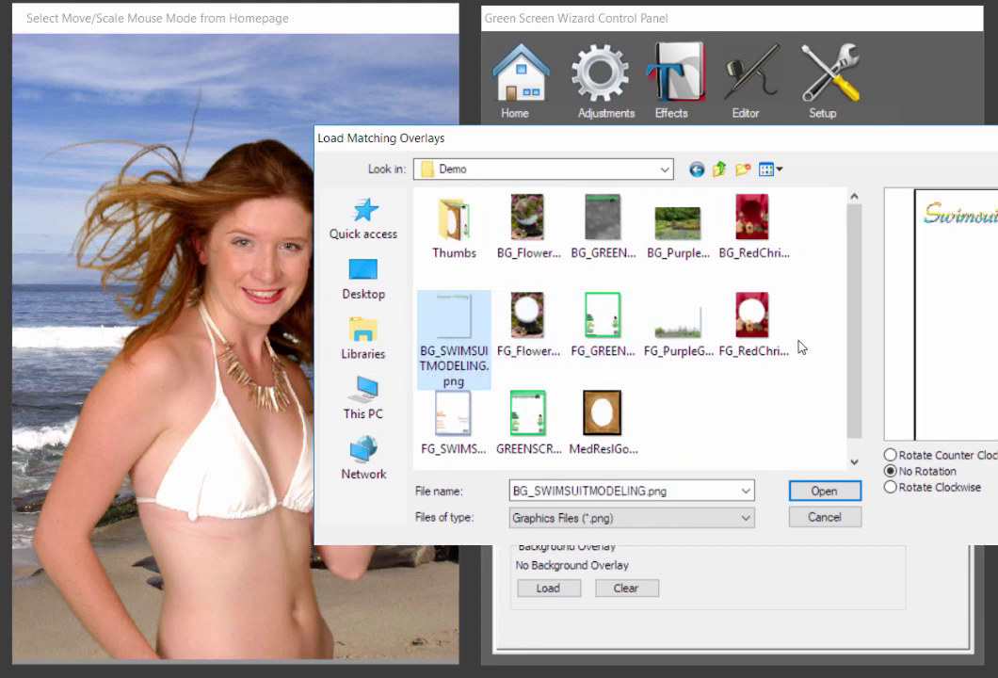
click(824, 493)
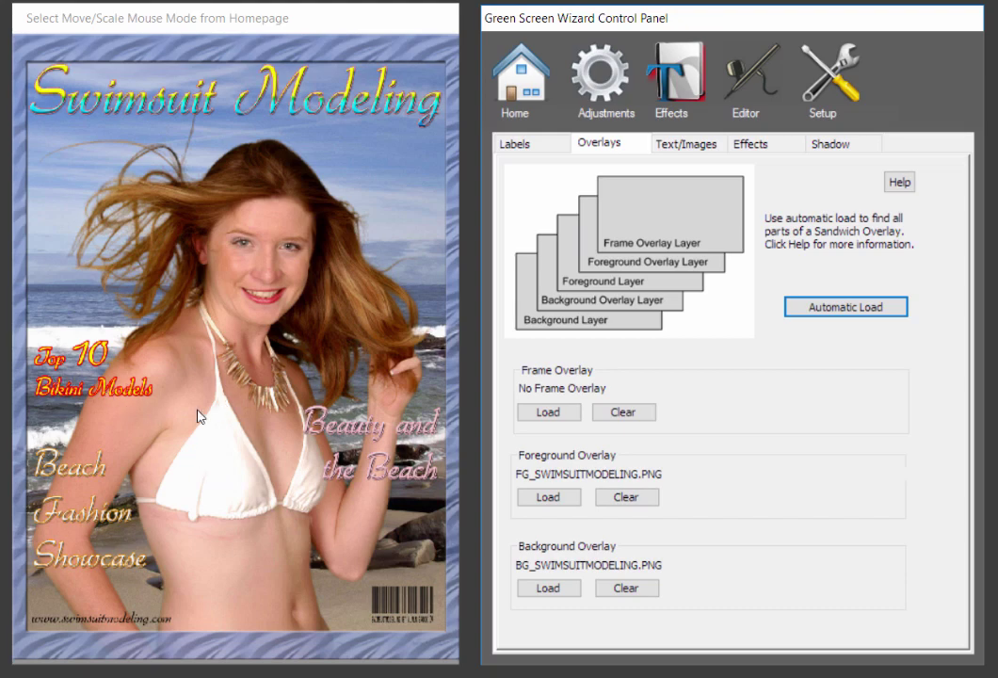
Step: Nudge the girl up, then slightly lower on the magazine cover, and return to the home page
drag(200, 414, 199, 374)
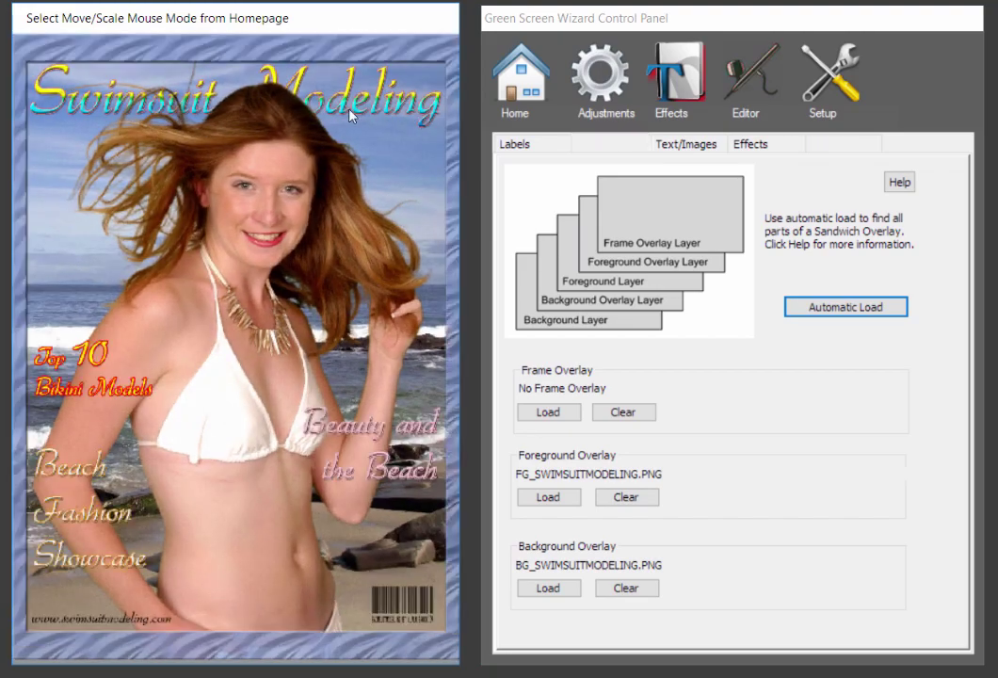
drag(292, 226, 280, 280)
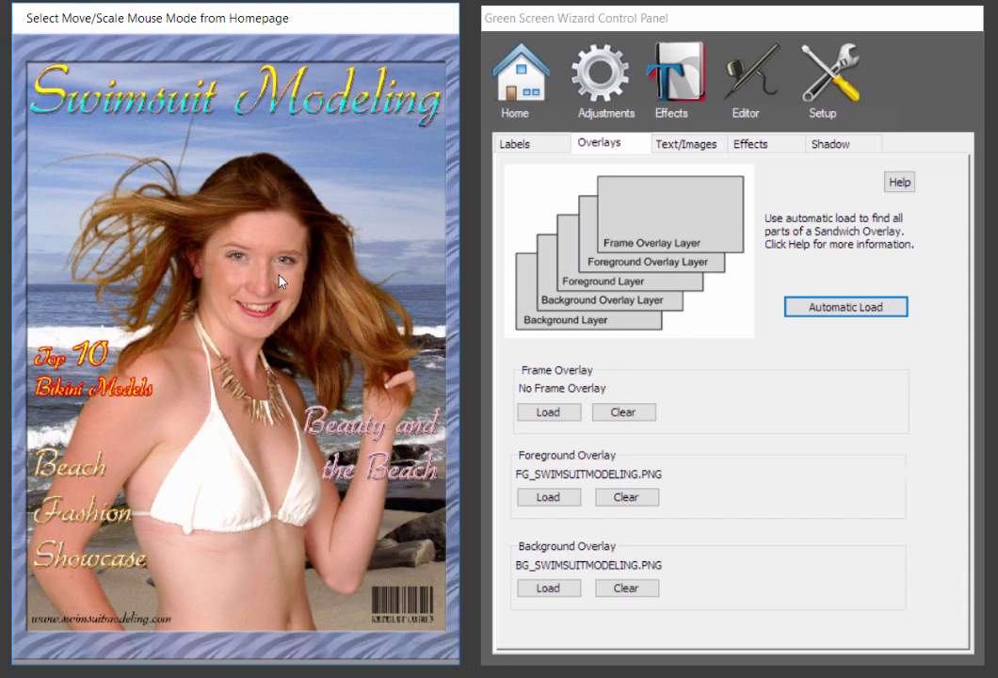
click(850, 311)
click(519, 93)
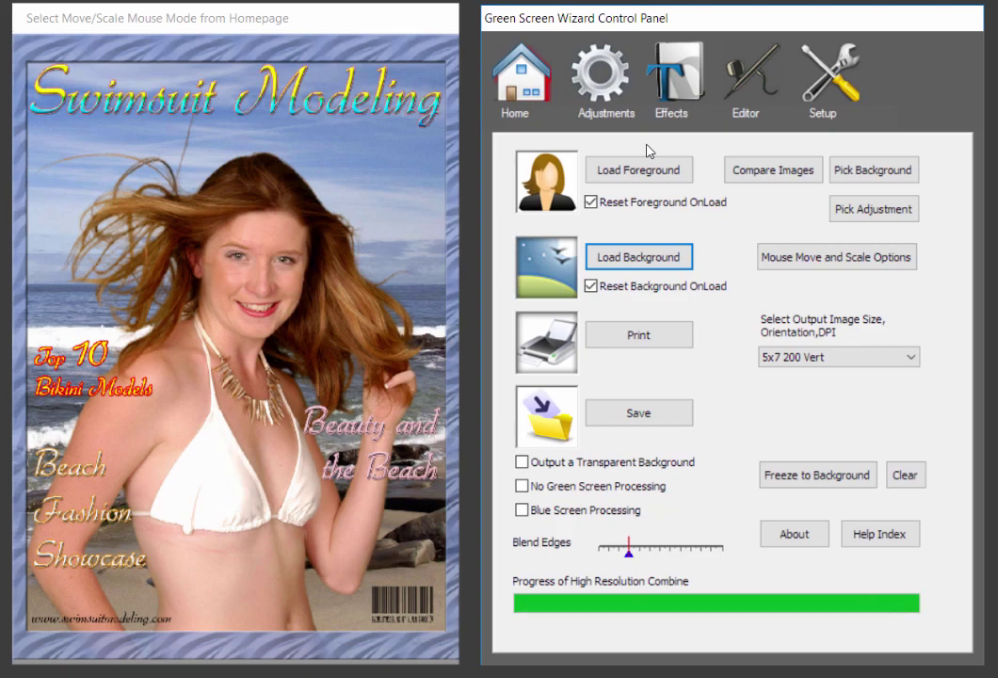
Step: Load Bride2.JPG as the new foreground subject over the beach
click(605, 258)
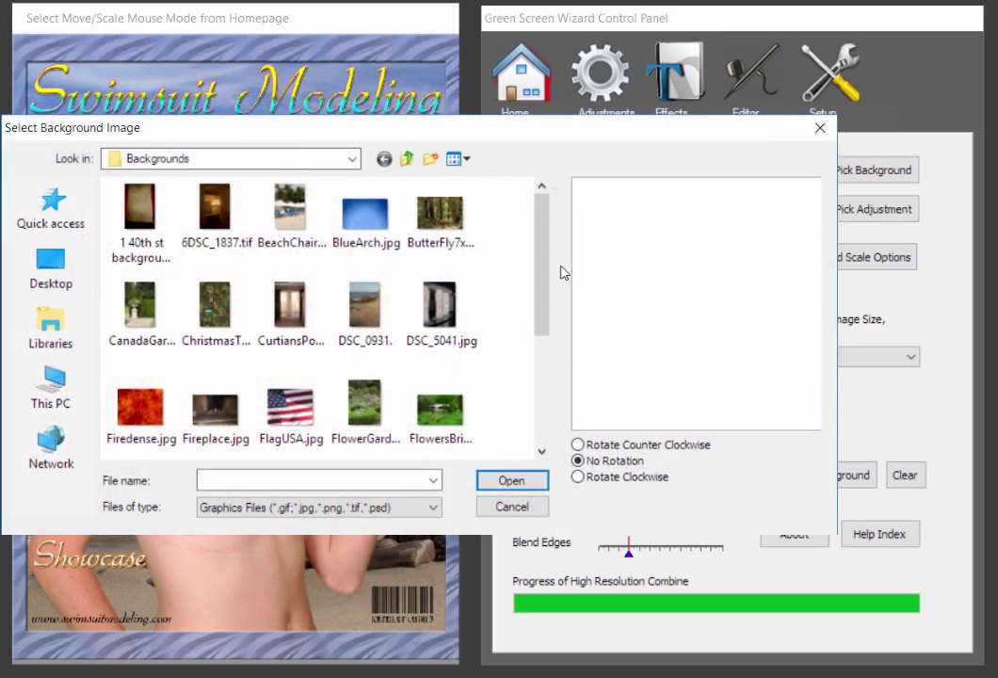
click(819, 128)
click(639, 169)
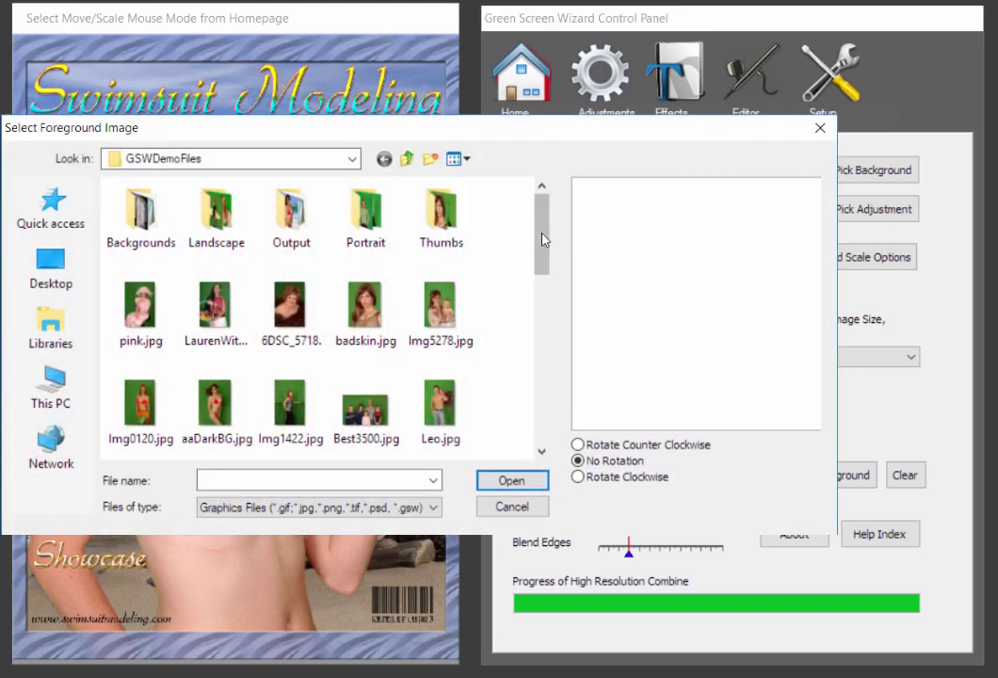
drag(543, 257, 544, 372)
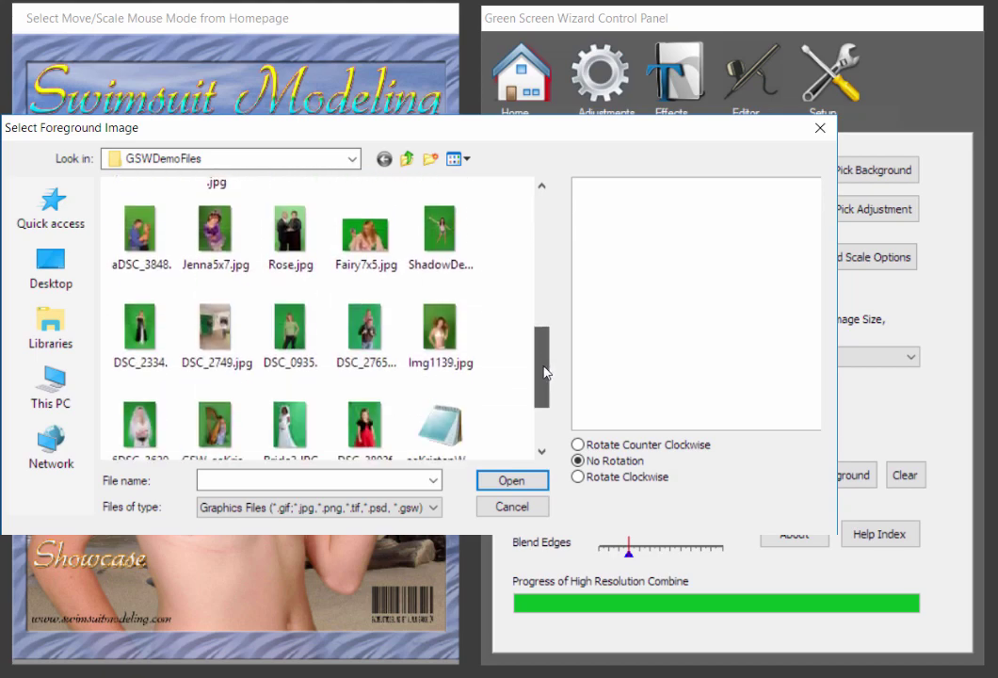
click(289, 426)
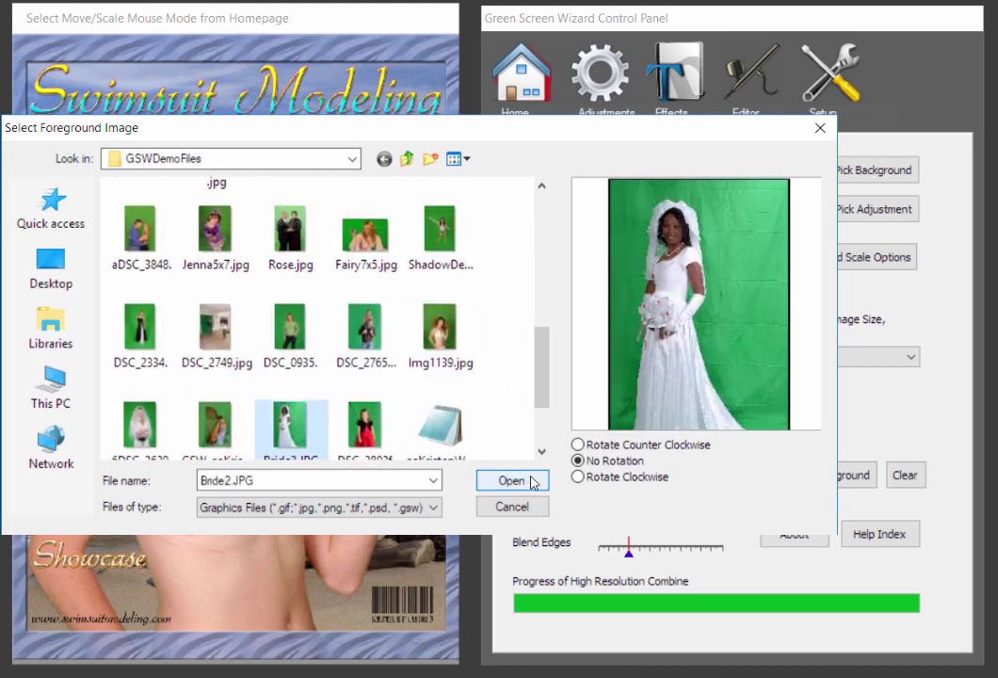
click(512, 481)
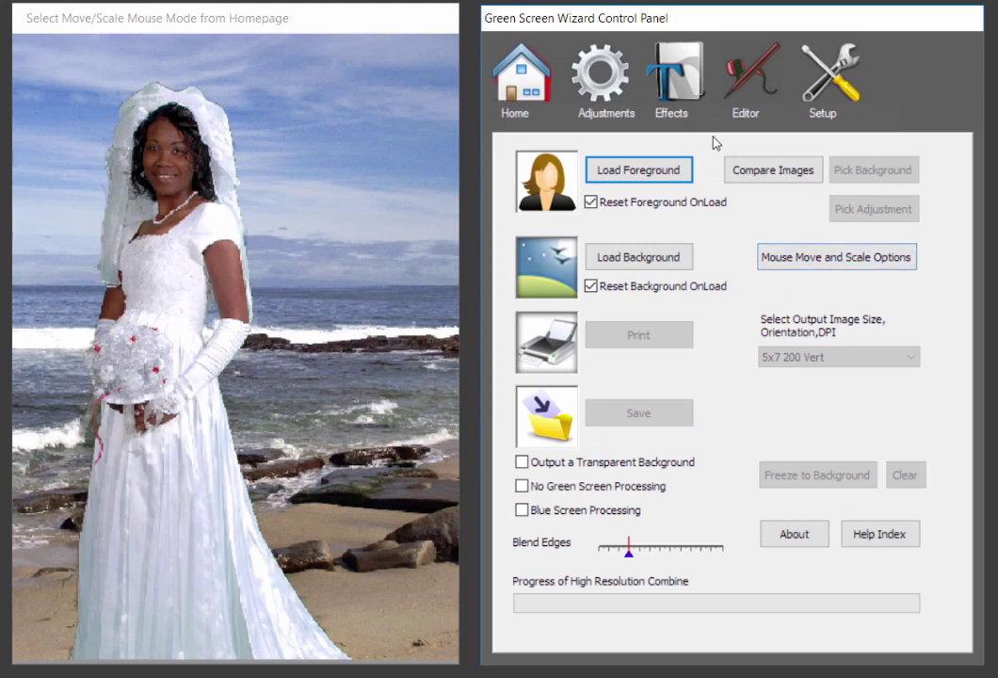
click(609, 85)
Step: Automatically load the Purple Garden overlays using BG_PurpleGarden.png
click(672, 77)
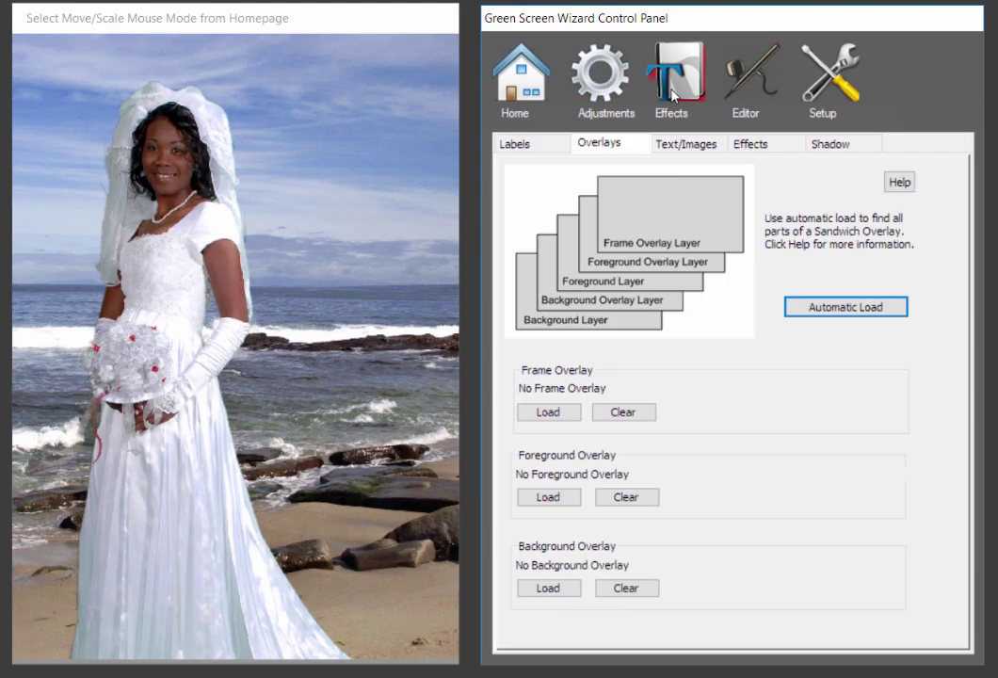
click(839, 315)
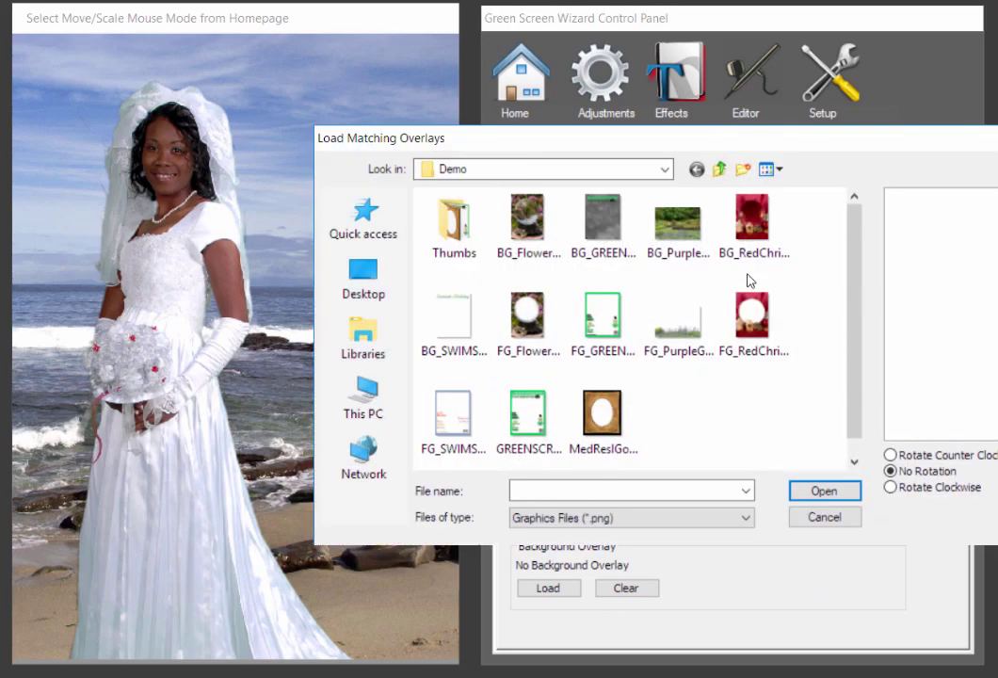
click(678, 226)
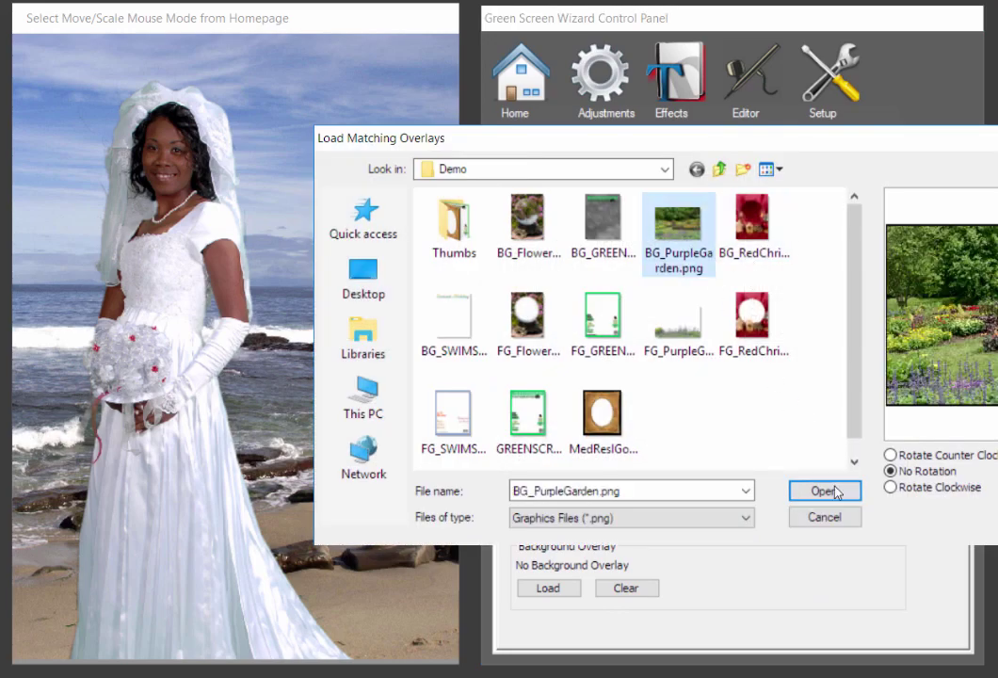
click(825, 491)
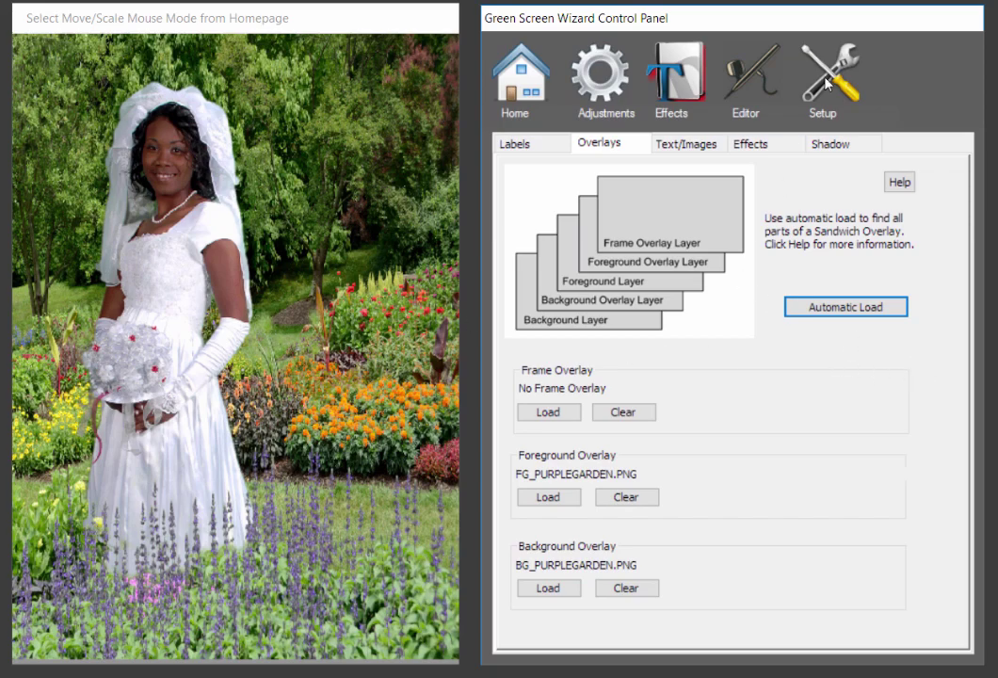
Step: Change the output size to 5x7 200 Horz on the home page
click(544, 105)
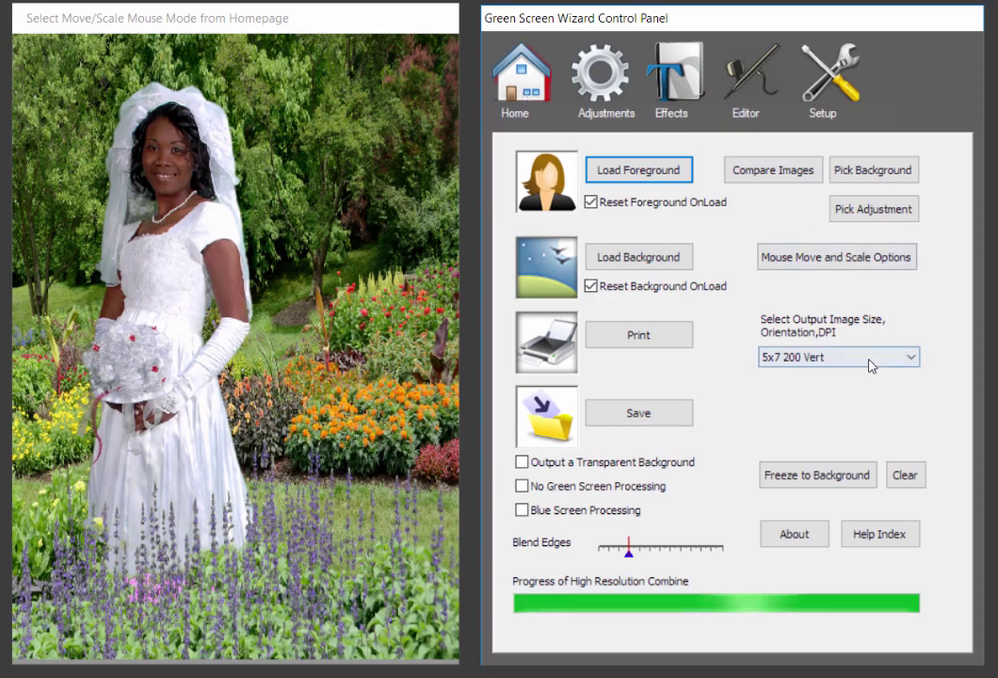
click(902, 359)
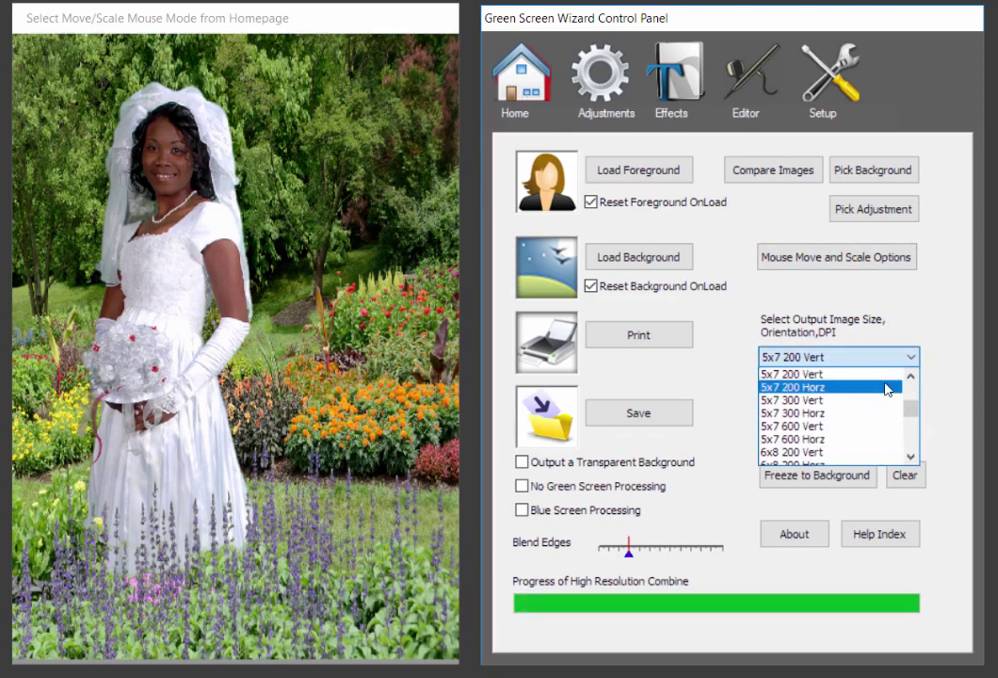
click(887, 387)
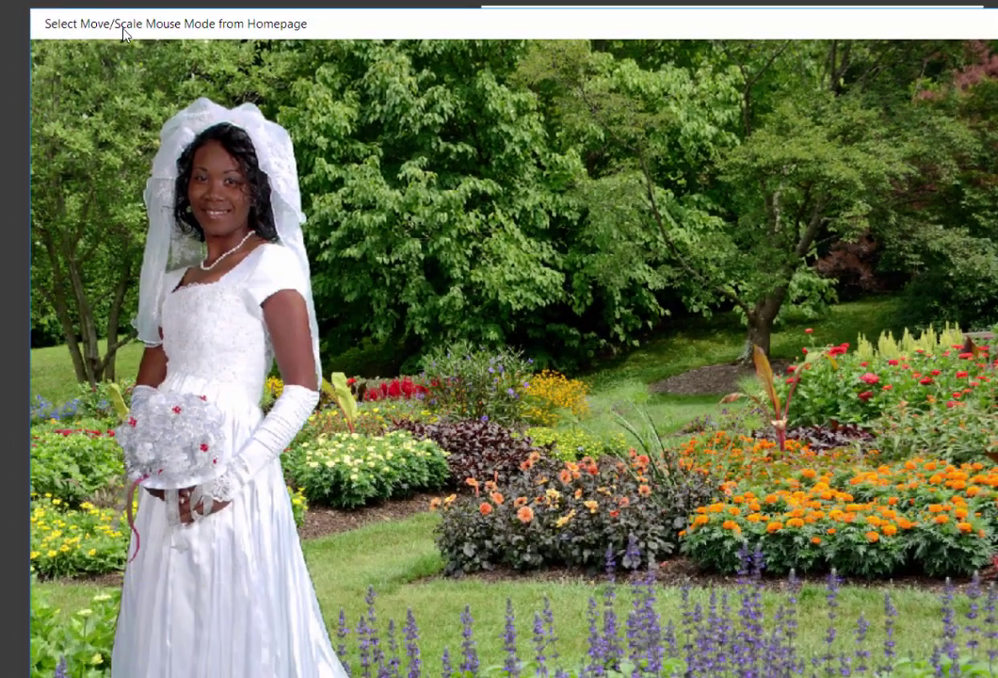
Step: Shrink and reposition the picture window to uncover the controls
drag(117, 11, 476, 67)
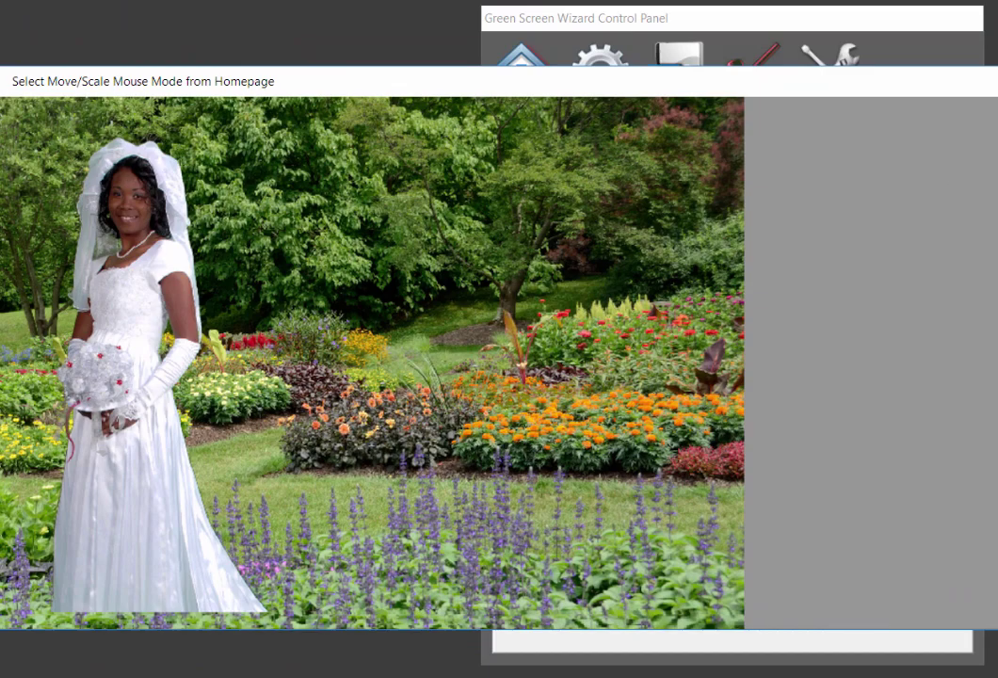
drag(989, 219, 745, 245)
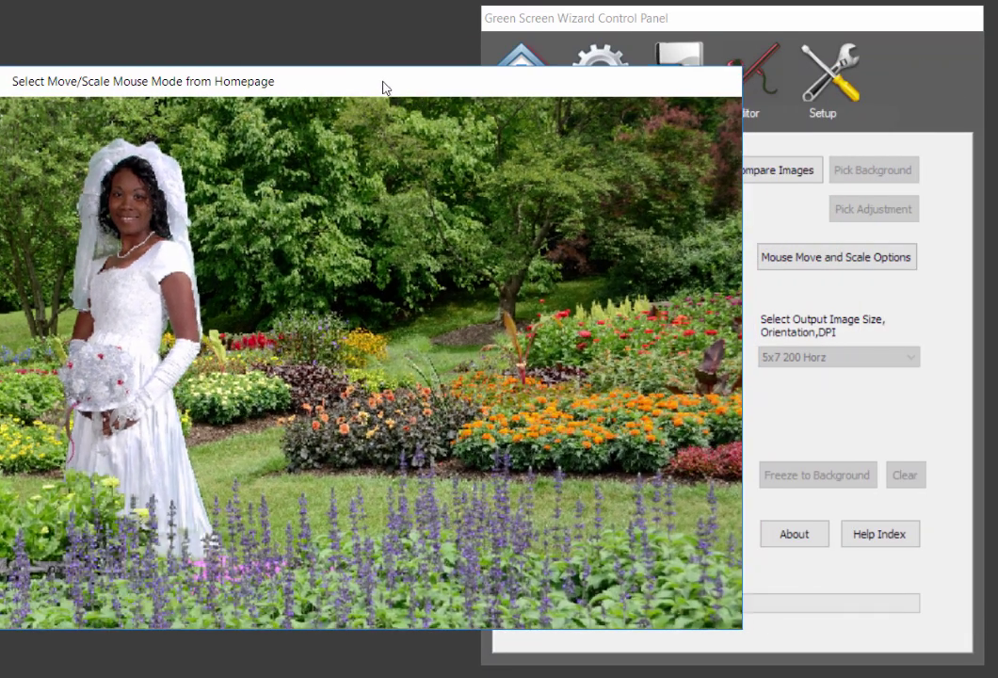
drag(384, 88, 419, 80)
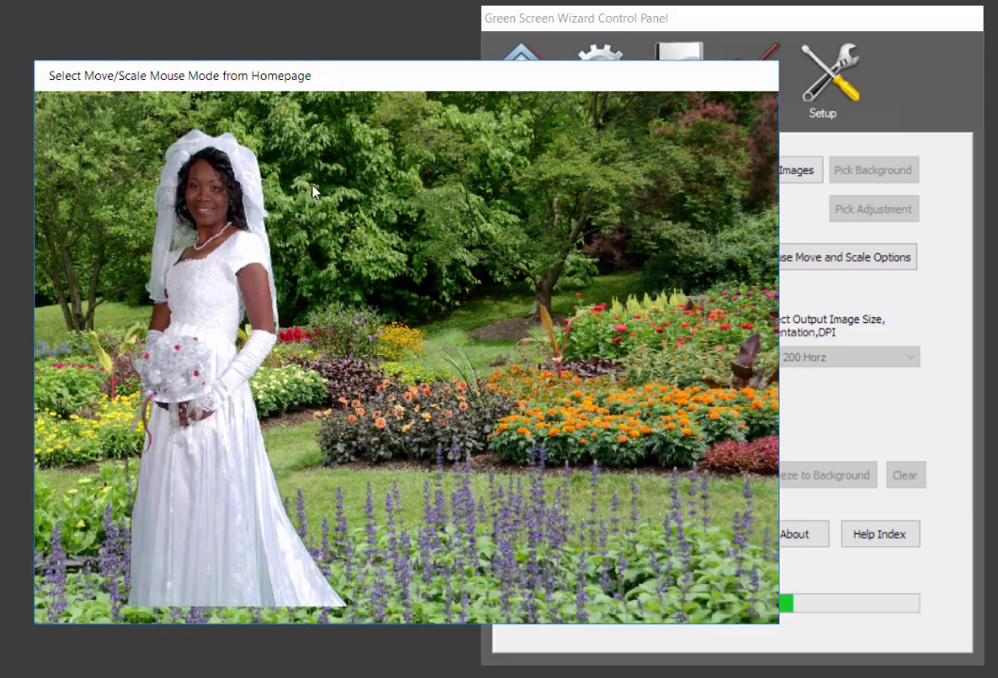
Step: Drag the bride to the right of centre among the purple flowers
drag(180, 190, 604, 277)
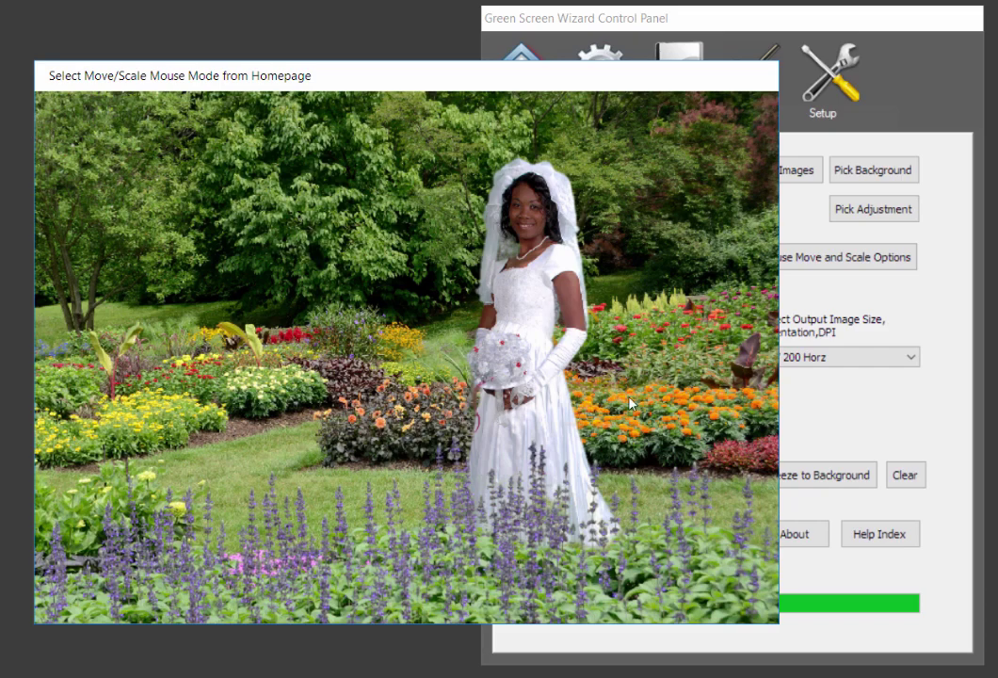
Step: Load DSC_2803f.jpg, the girl in the red dress, as foreground and choose 5x7 300 Vert output
drag(560, 84, 295, 63)
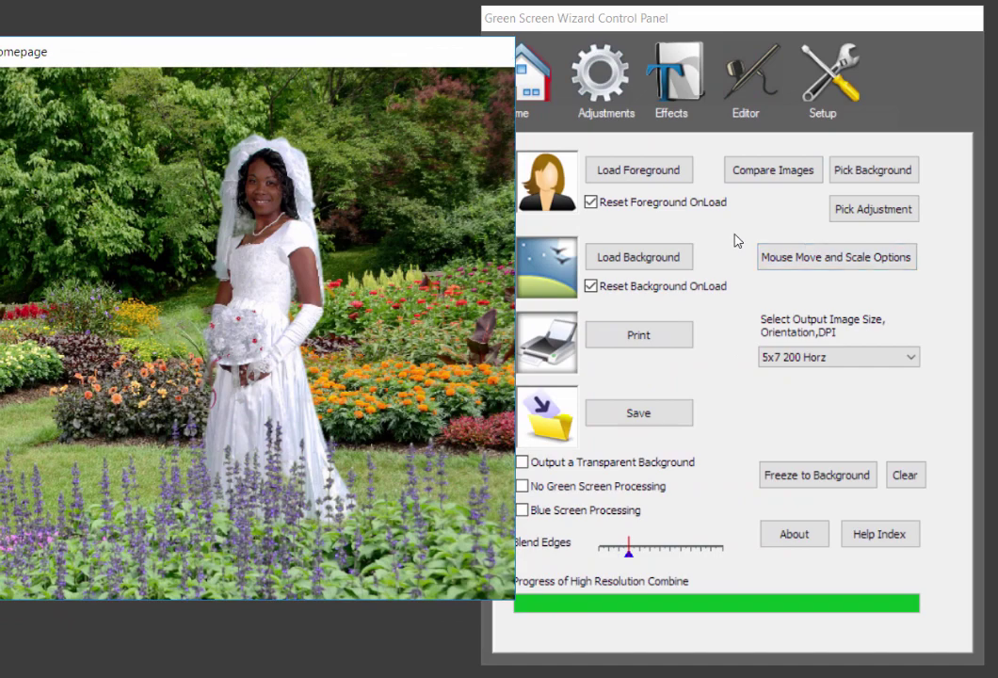
click(637, 176)
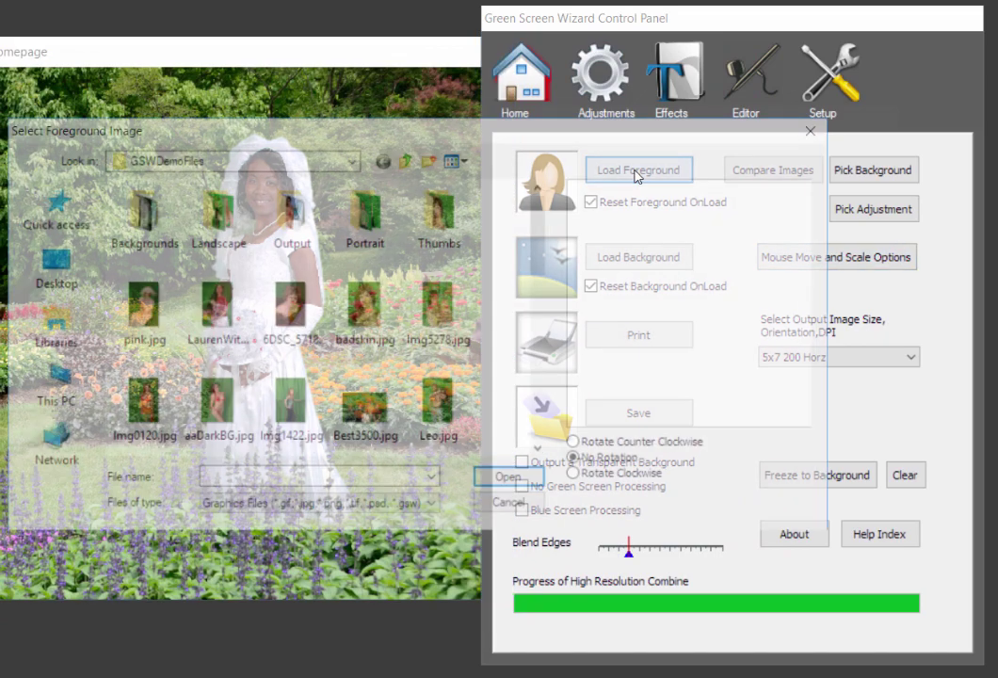
drag(546, 223, 540, 402)
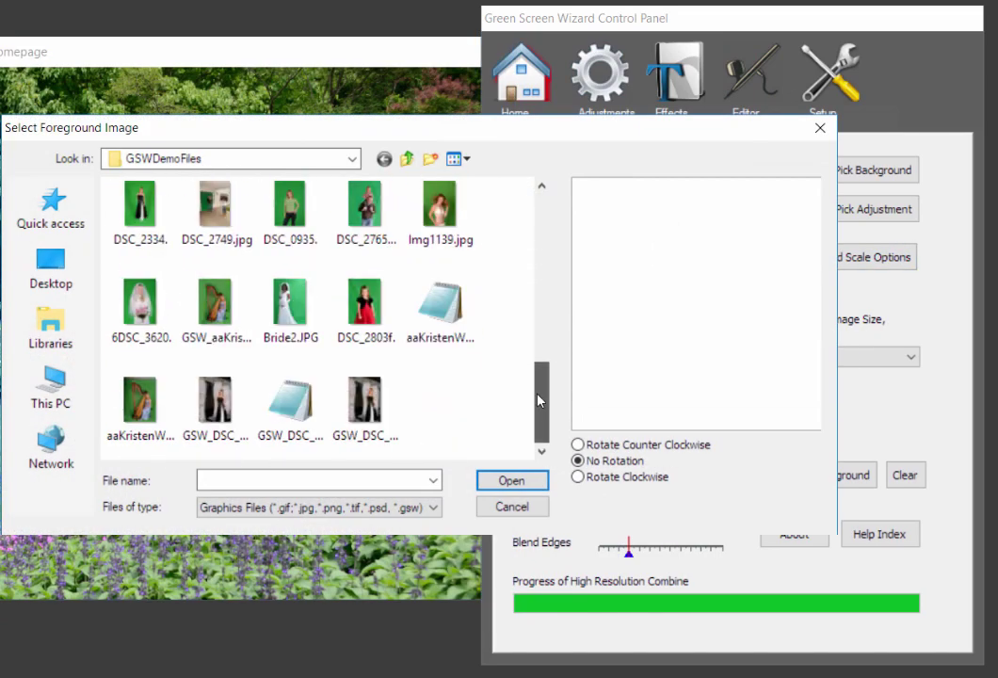
click(370, 311)
click(512, 480)
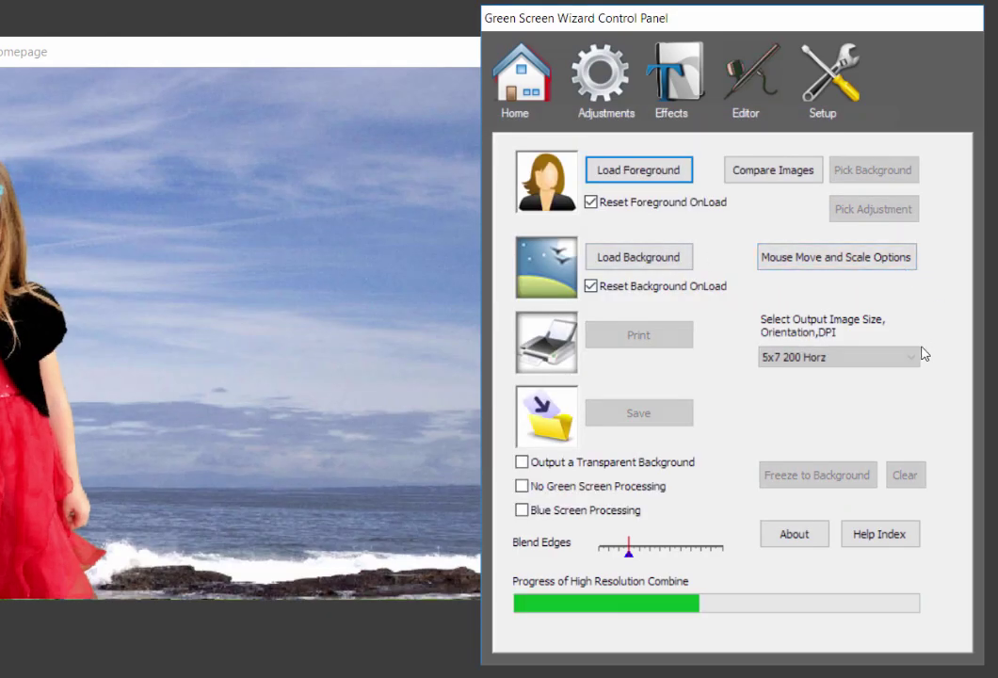
click(910, 357)
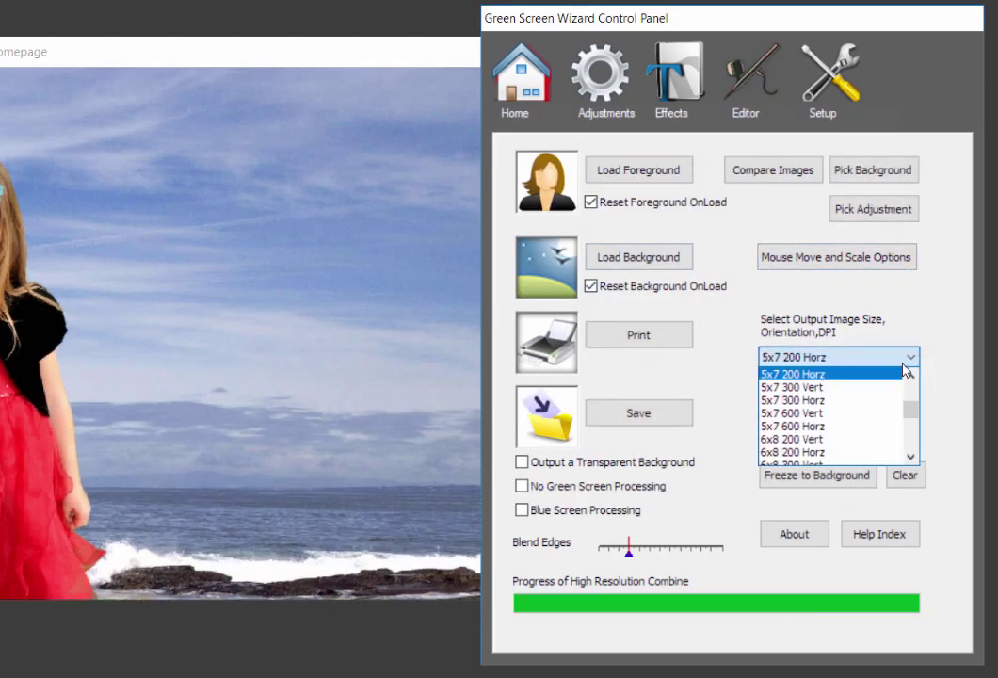
click(842, 388)
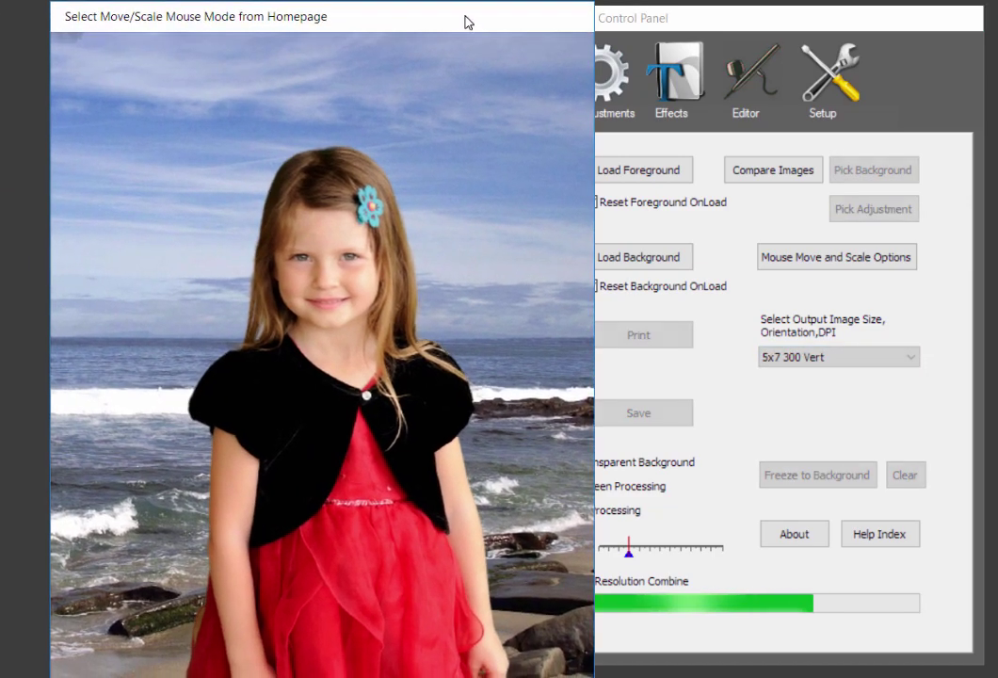
Step: Resize the preview into a tall, narrow portrait beside the panel and nudge the girl slightly left
drag(384, 9, 290, 43)
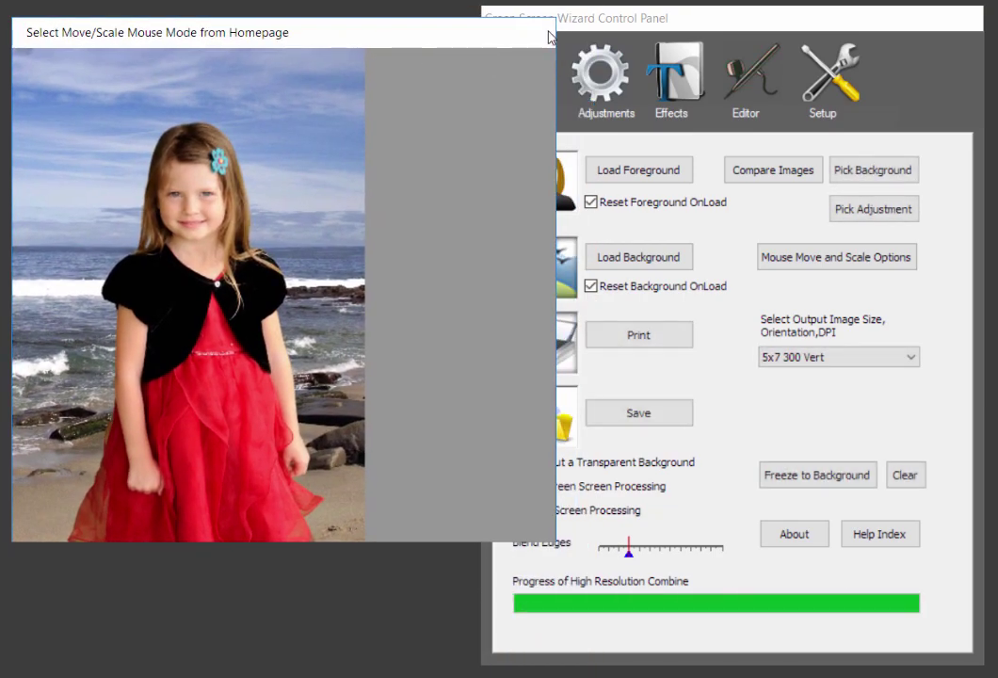
drag(543, 36, 521, 38)
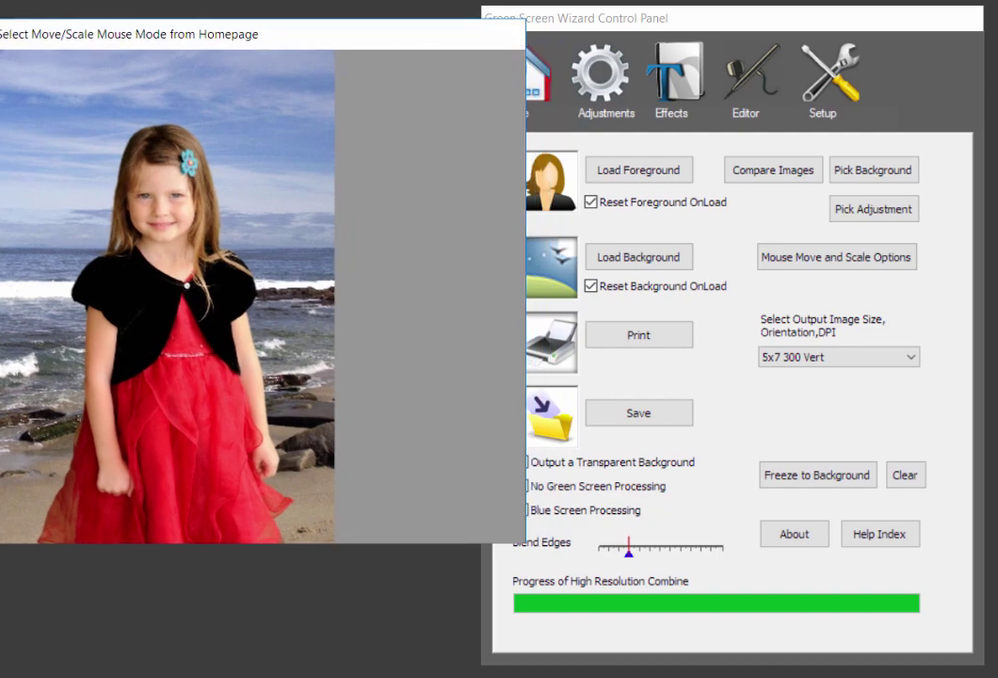
drag(1, 35, 102, 41)
drag(267, 44, 214, 35)
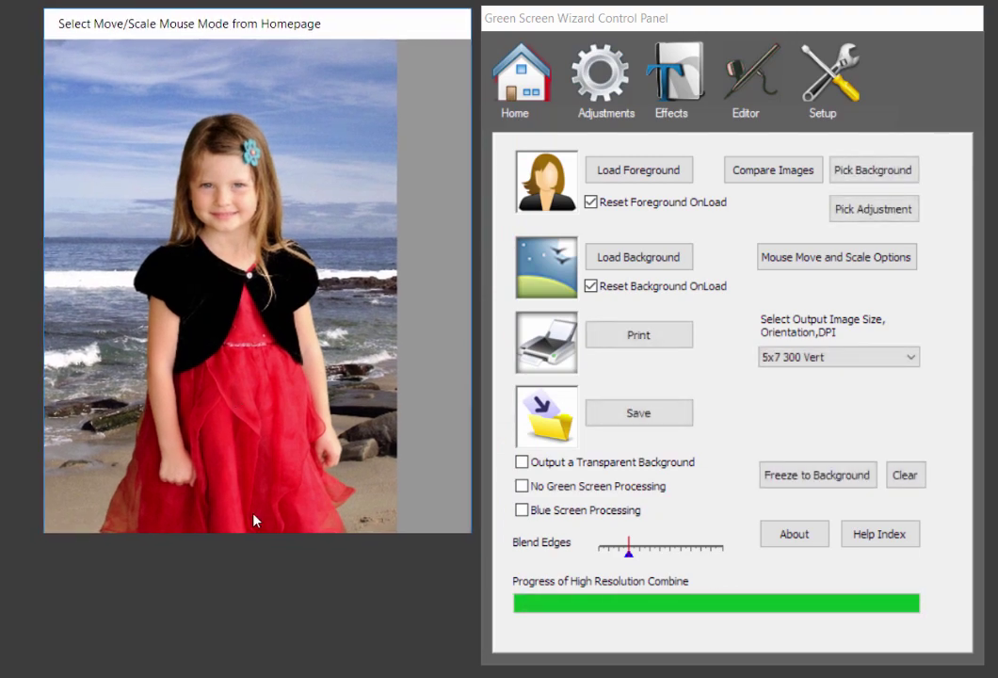
drag(258, 535, 252, 643)
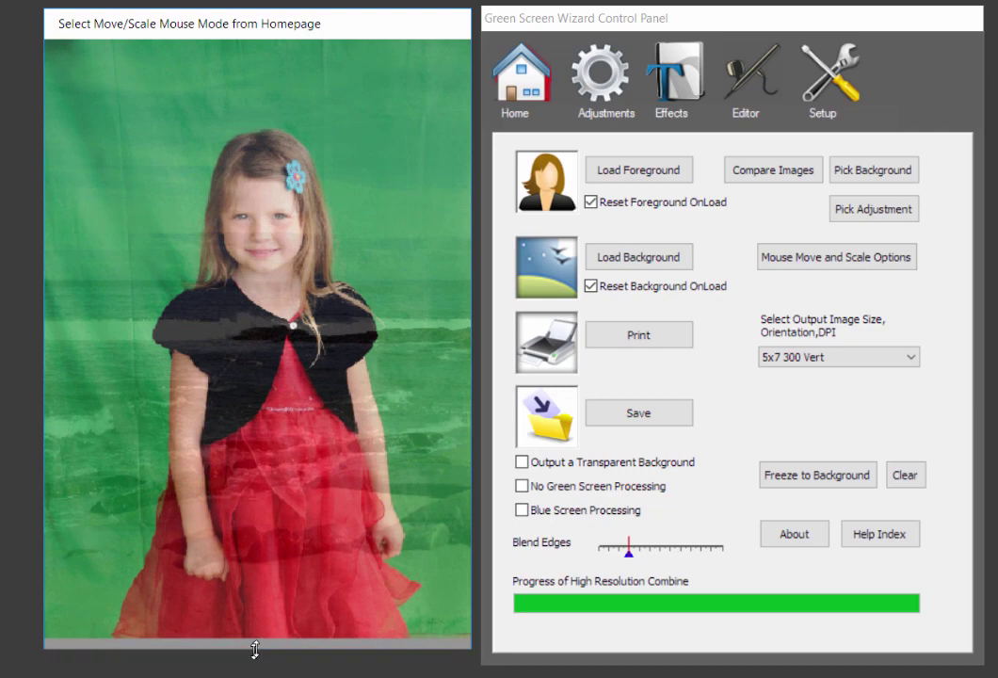
drag(302, 36, 299, 57)
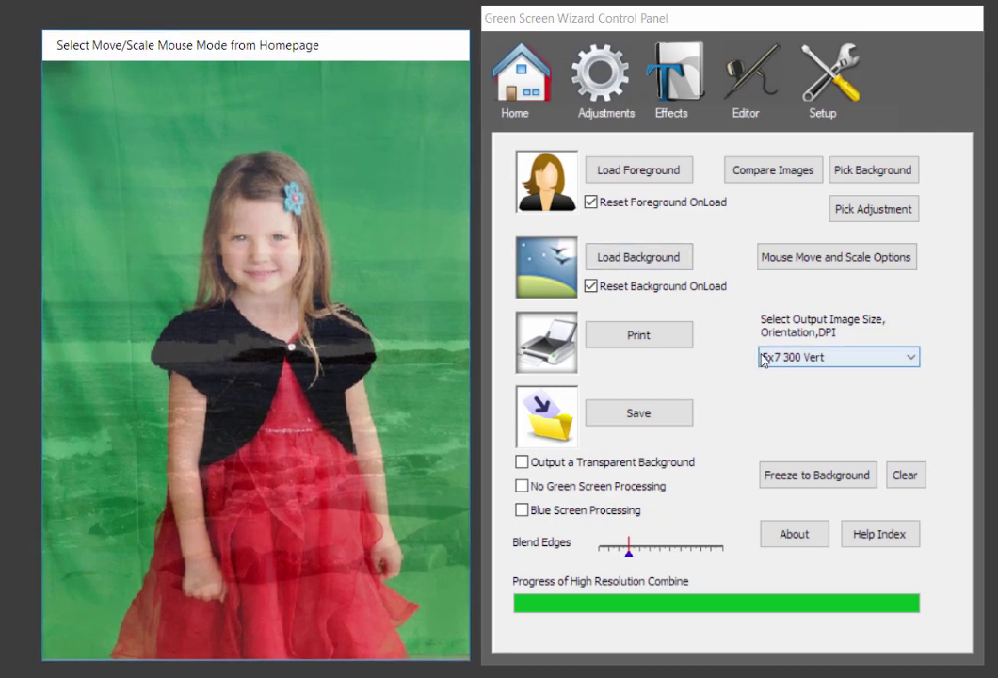
drag(329, 345, 359, 352)
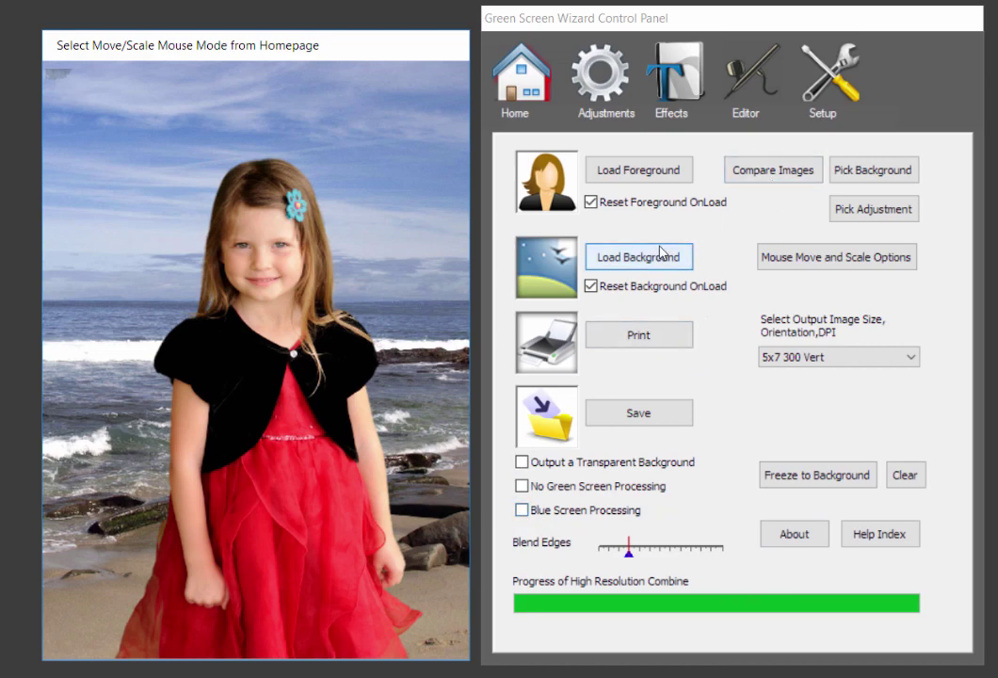
Step: Auto-load the FG_ and BG_REDCHRISTMASGLOBE5X7.PNG overlays, then scale the girl down inside the globe
click(686, 81)
click(832, 311)
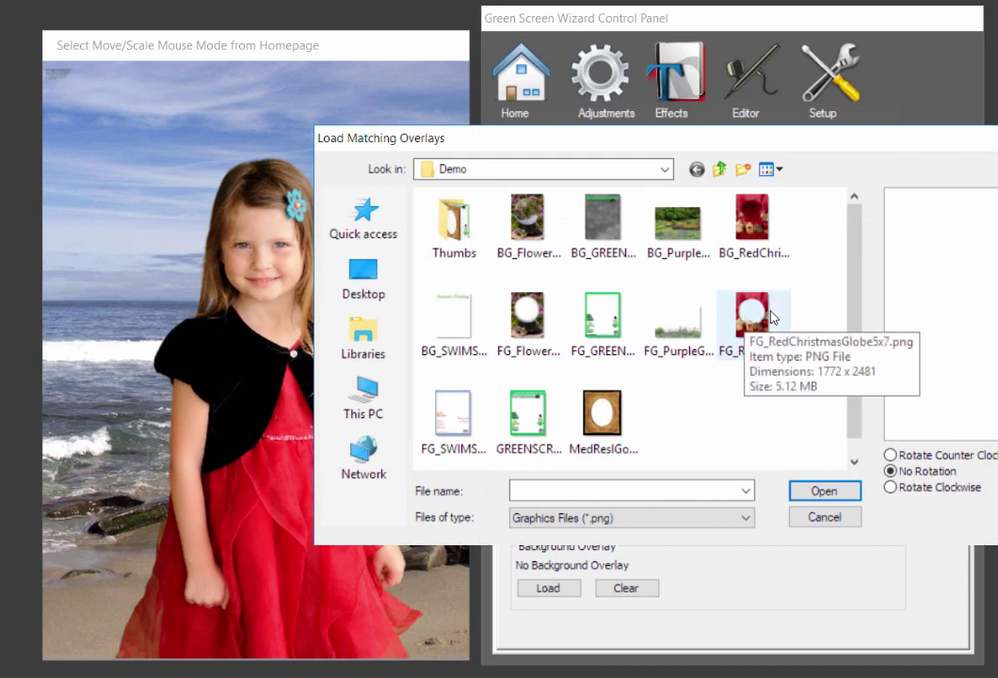
click(763, 332)
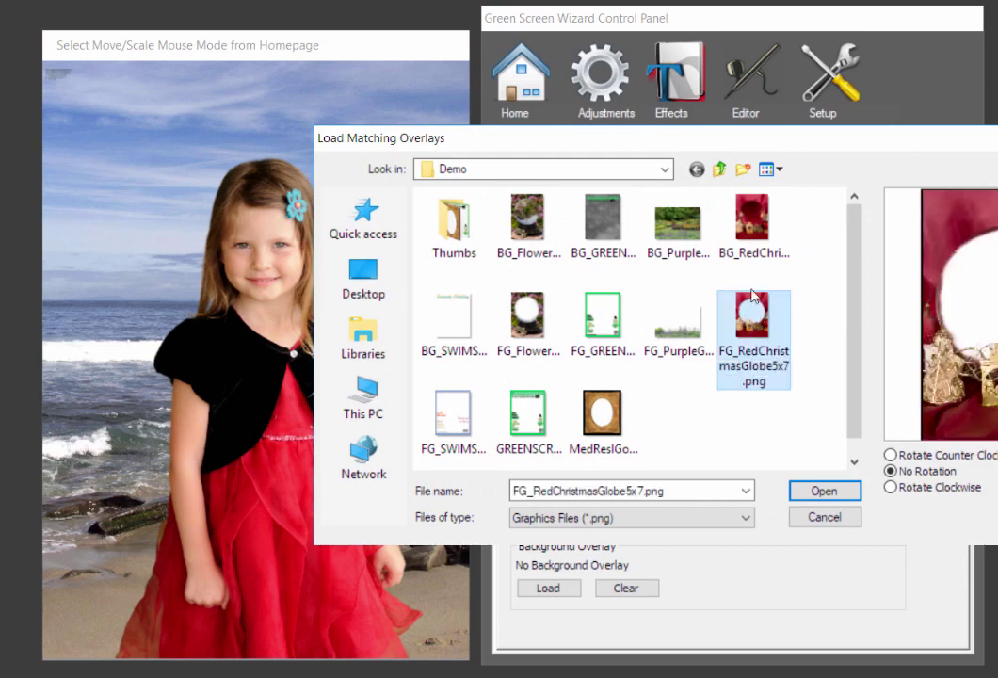
click(771, 247)
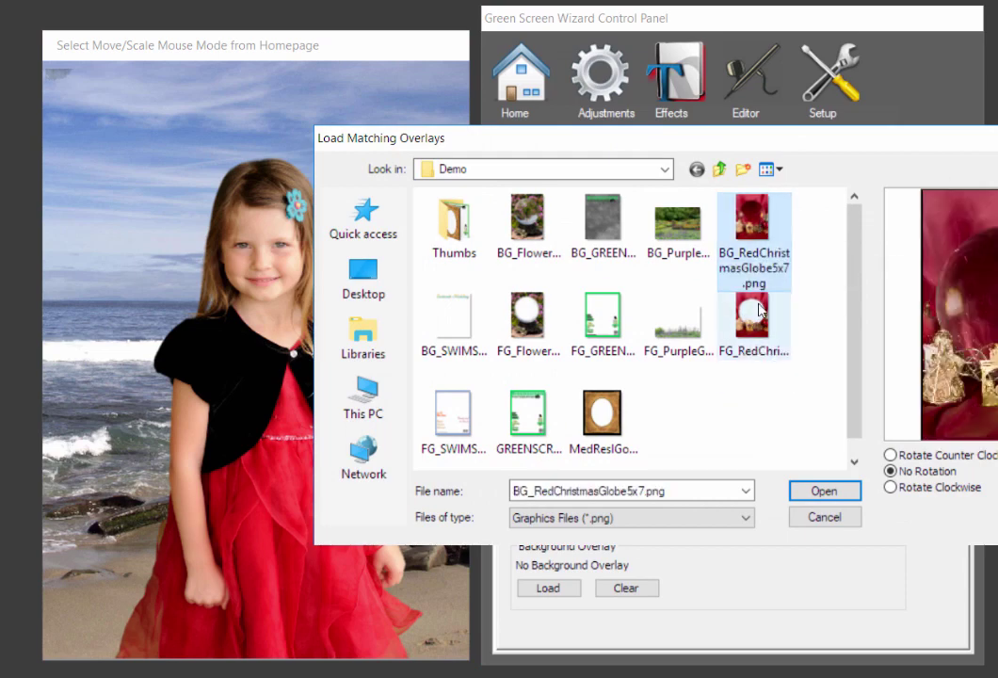
click(761, 308)
click(759, 224)
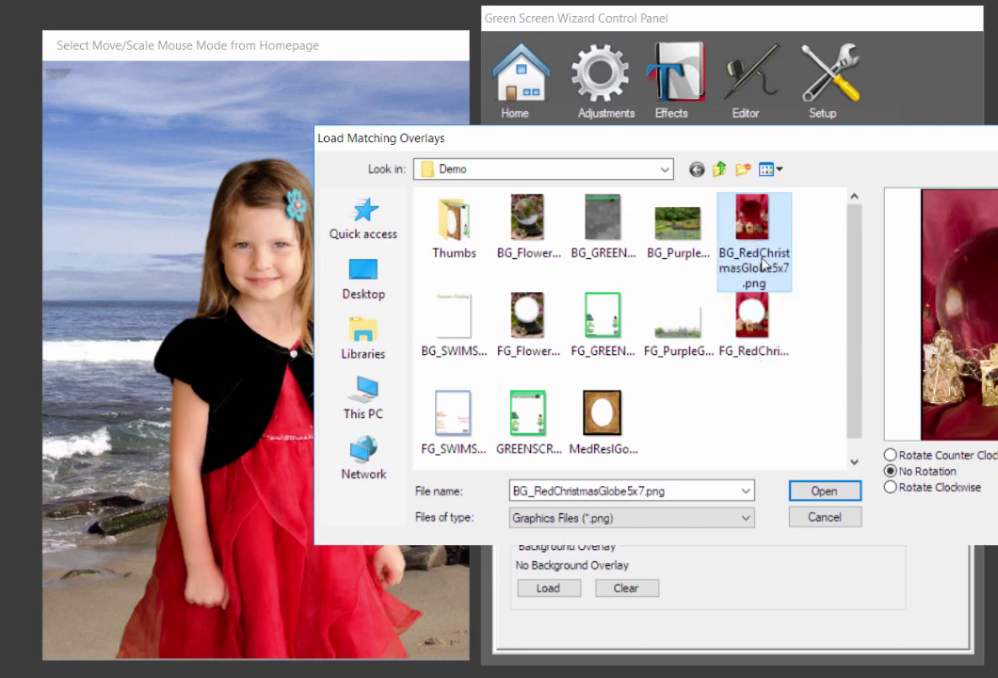
click(839, 491)
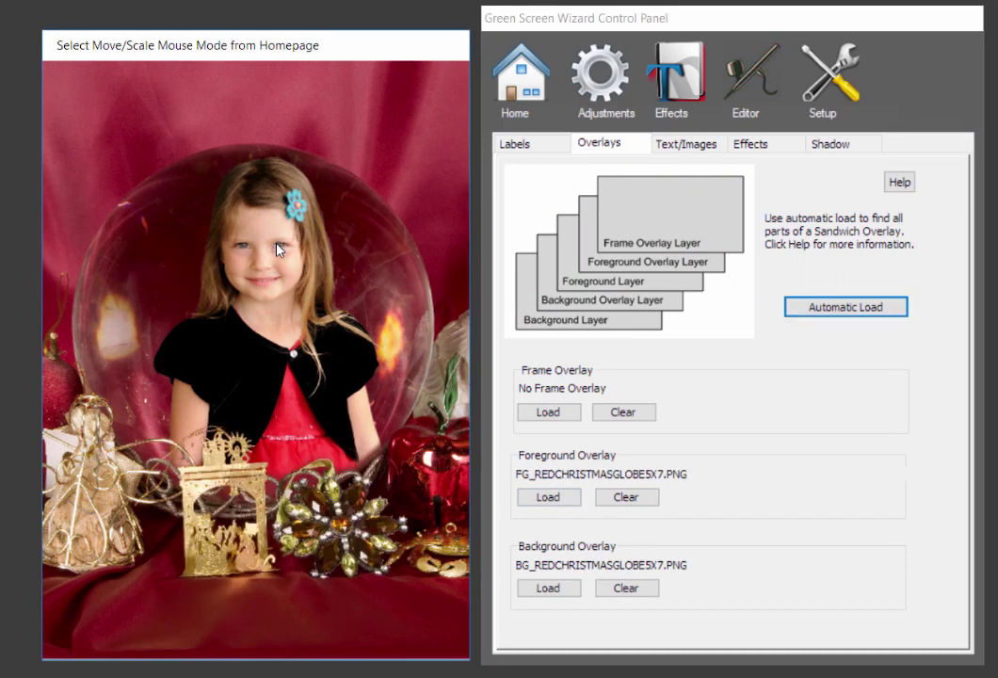
drag(229, 201, 266, 283)
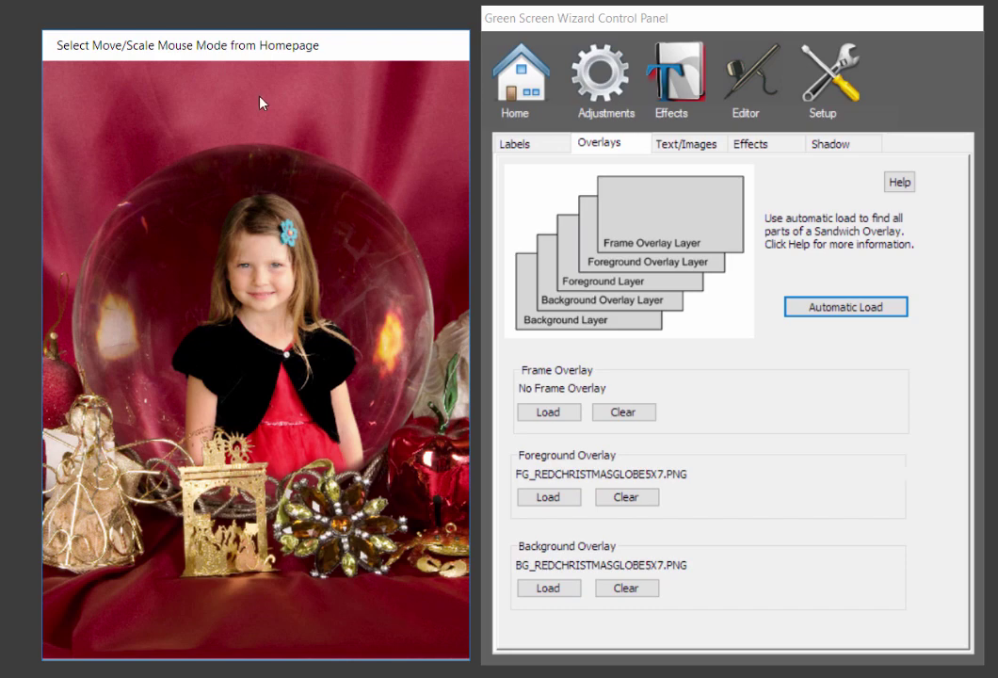
Step: Enter 'Merry Christmas' as the Labels title text, then move into the Note Text field
click(543, 147)
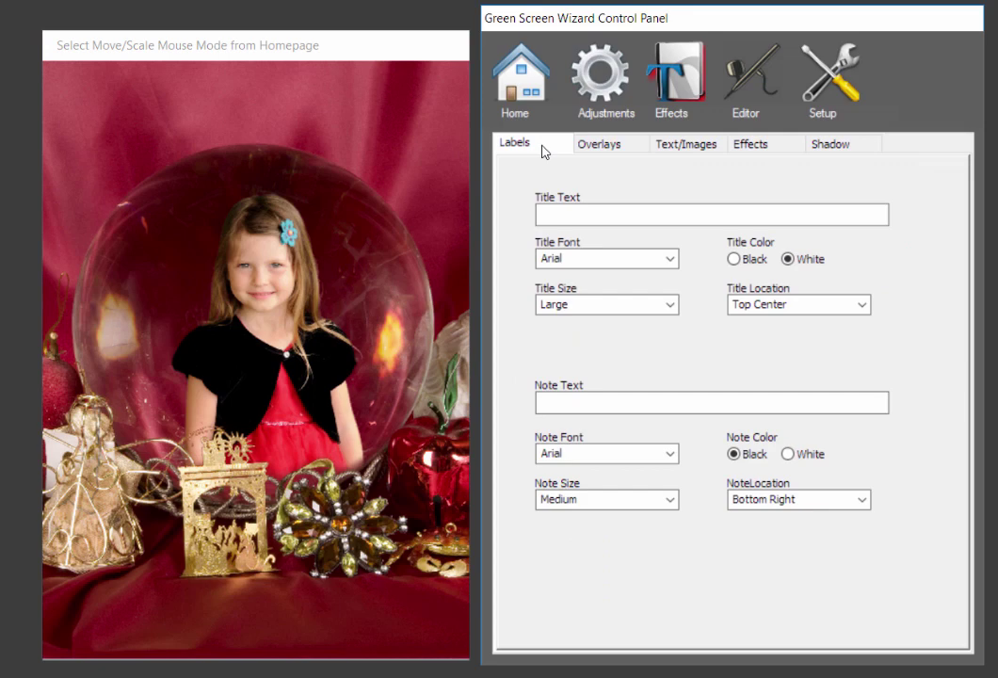
click(575, 222)
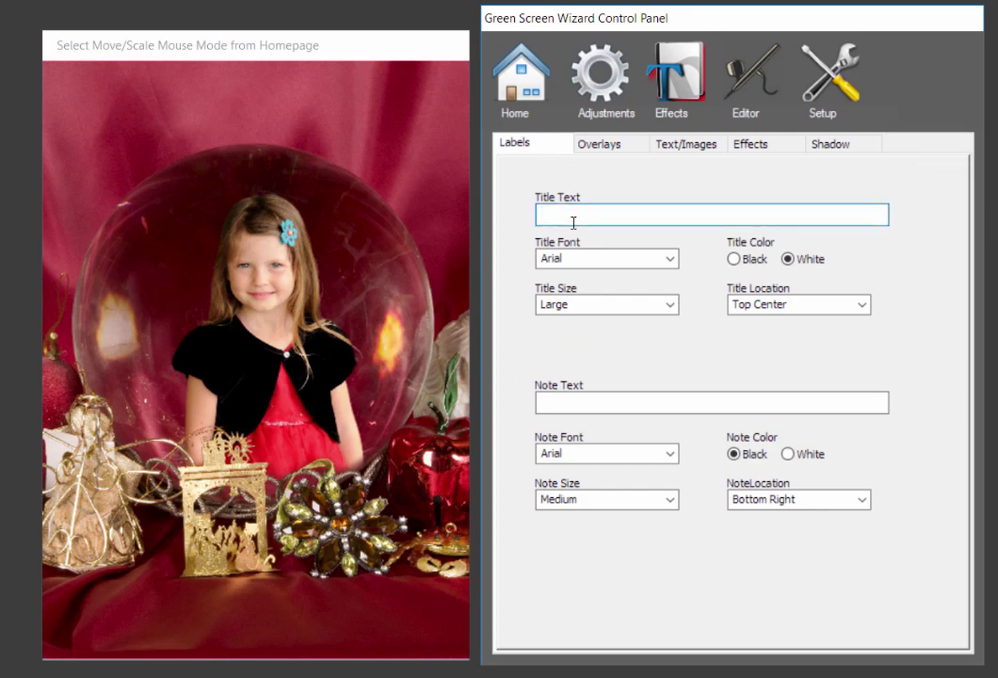
text(Merr)
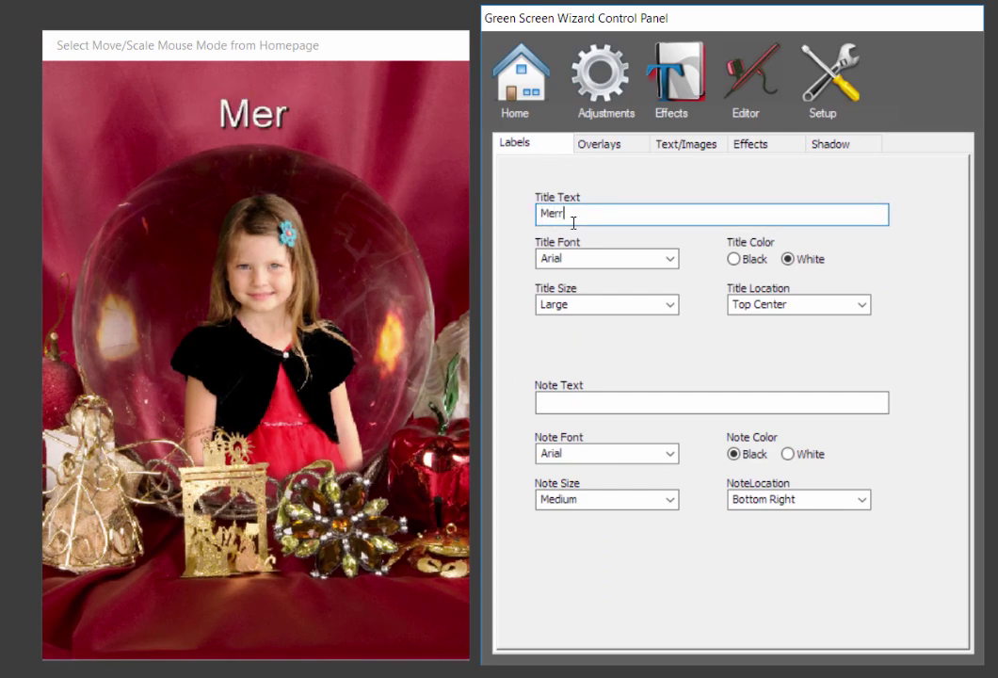
text(y Chi)
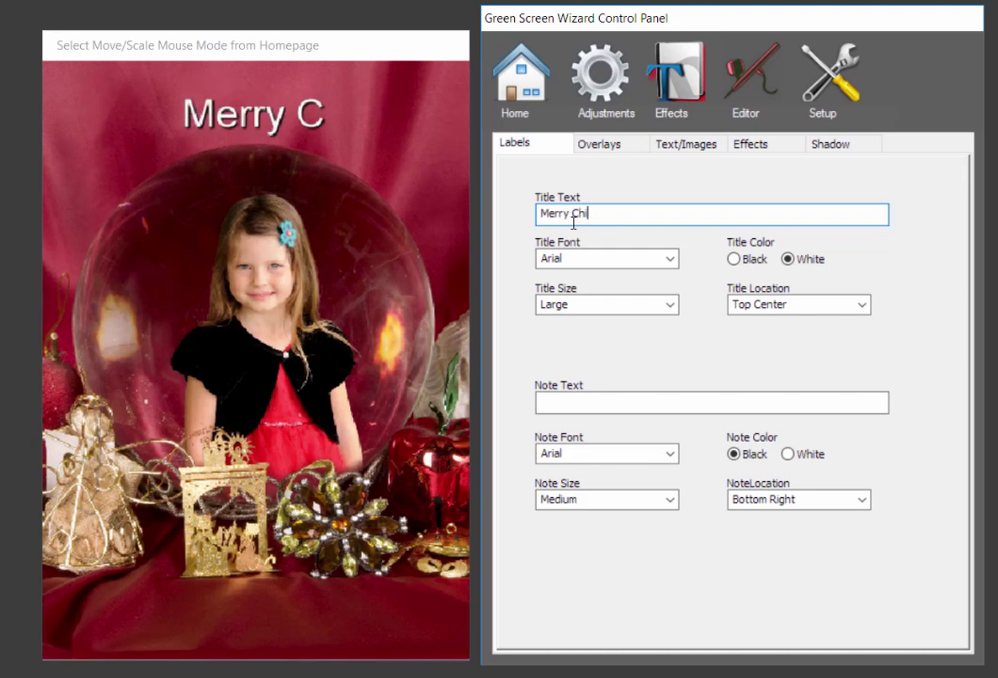
text(rstmas)
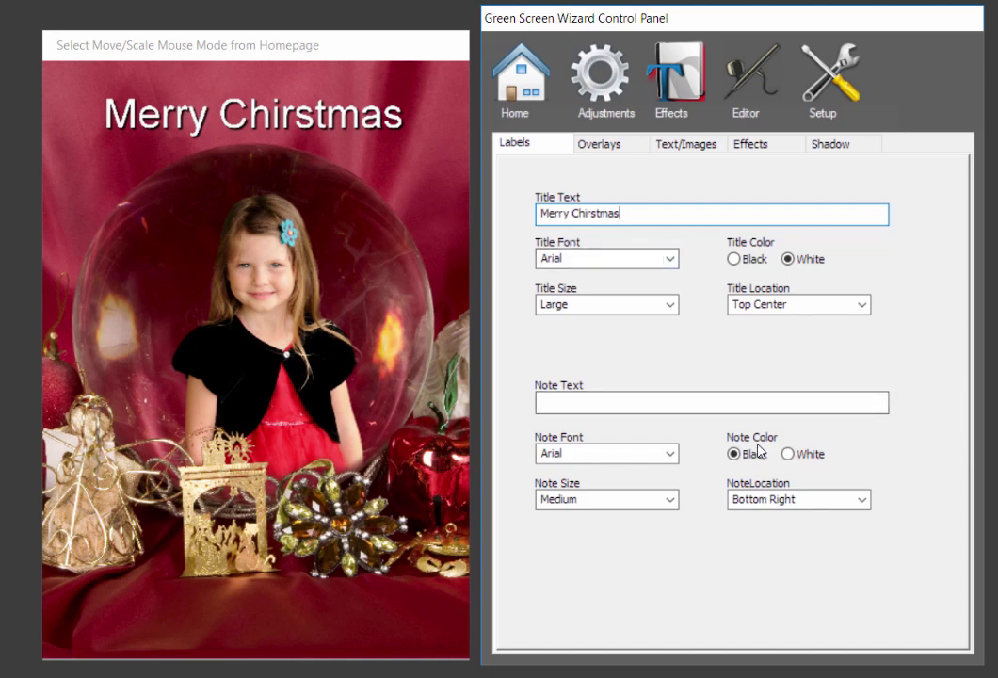
click(586, 402)
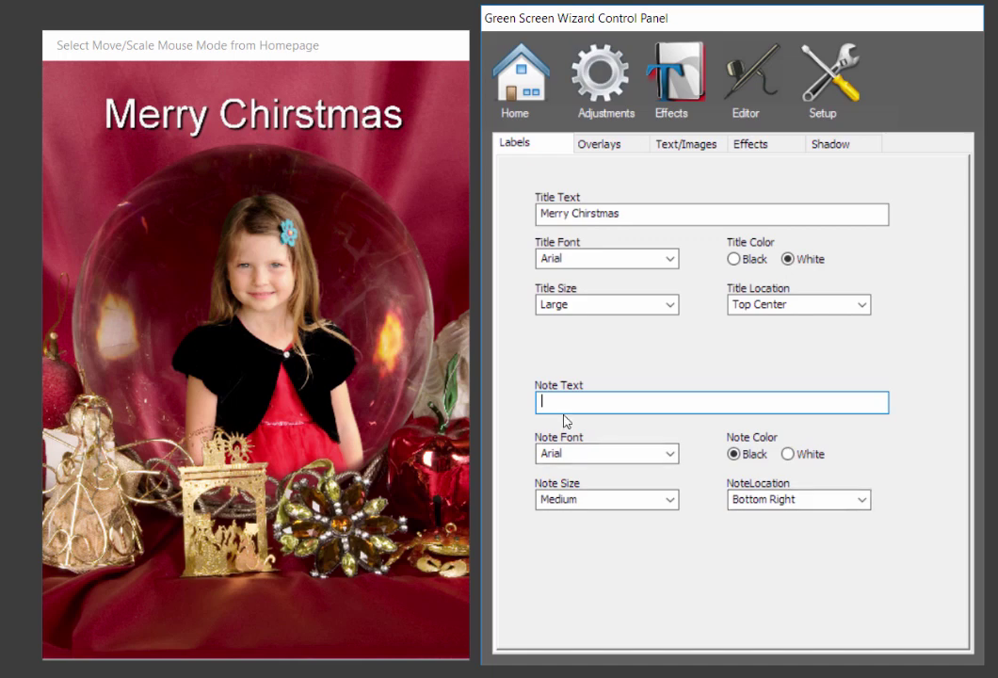
Step: Type the note 'From the' plus the family's surname, correcting typos, and set its colour to white
text(The)
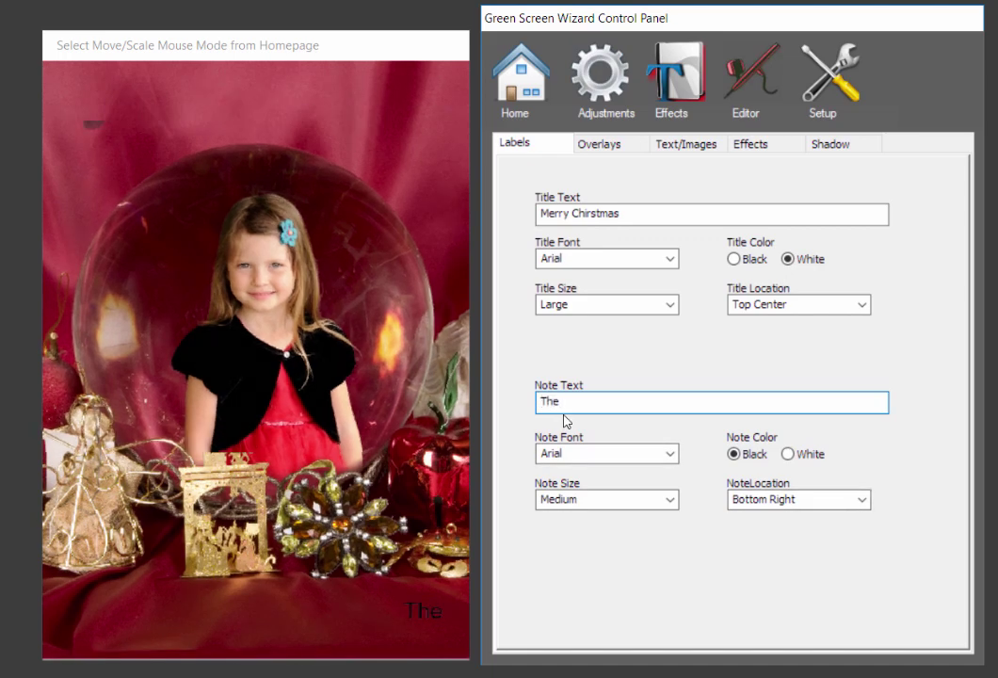
key(BackSpace)
key(BackSpace)
key(BackSpace)
text(Fr)
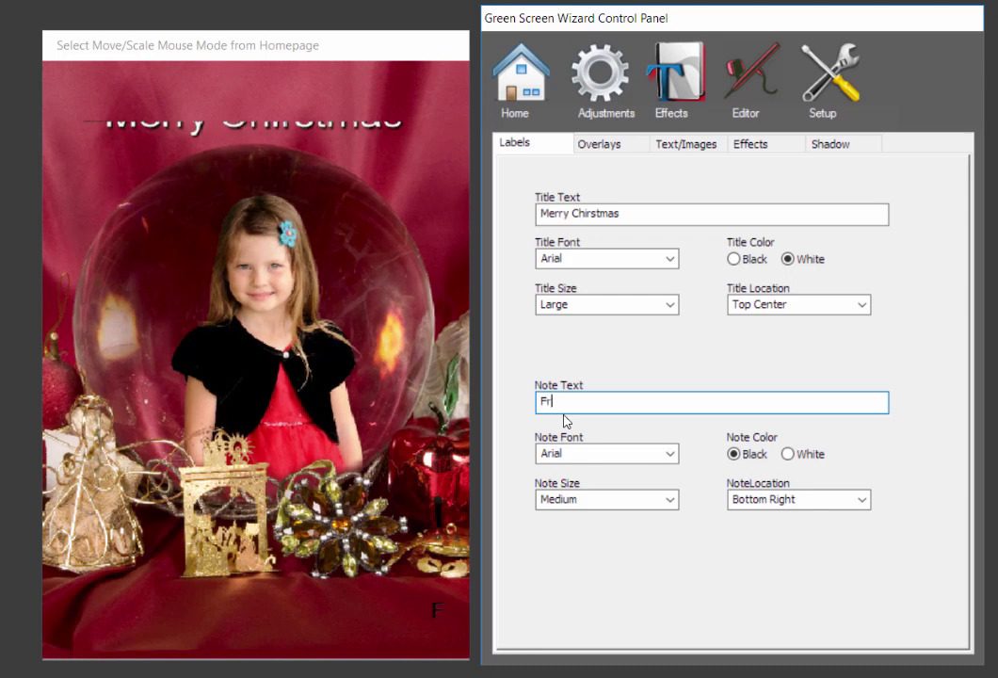
text(om the col)
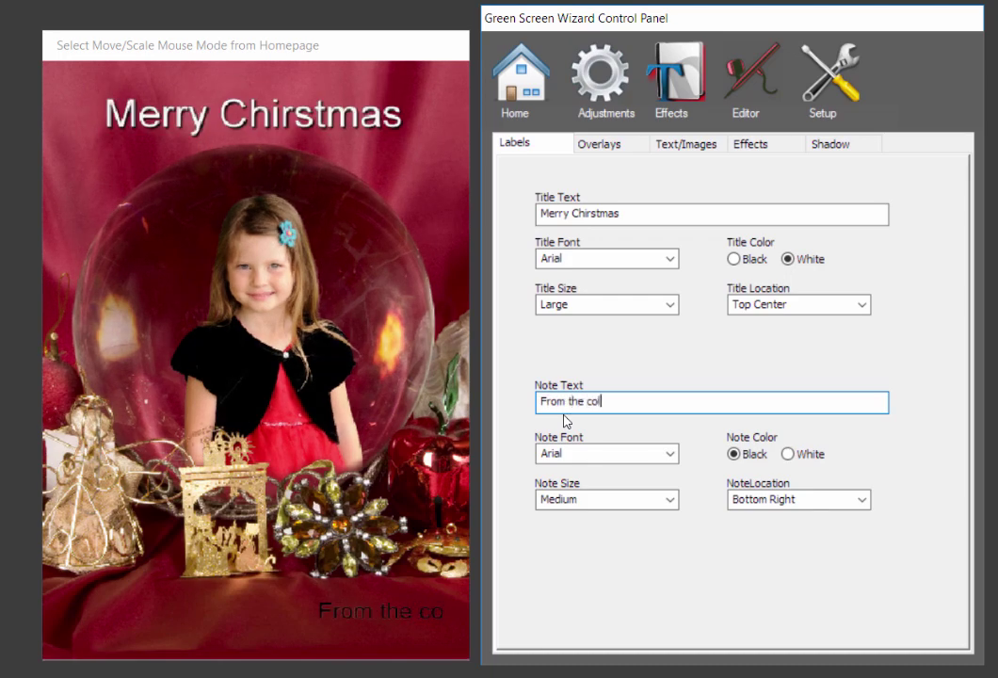
key(BackSpace)
key(BackSpace)
key(BackSpace)
text(Colbys)
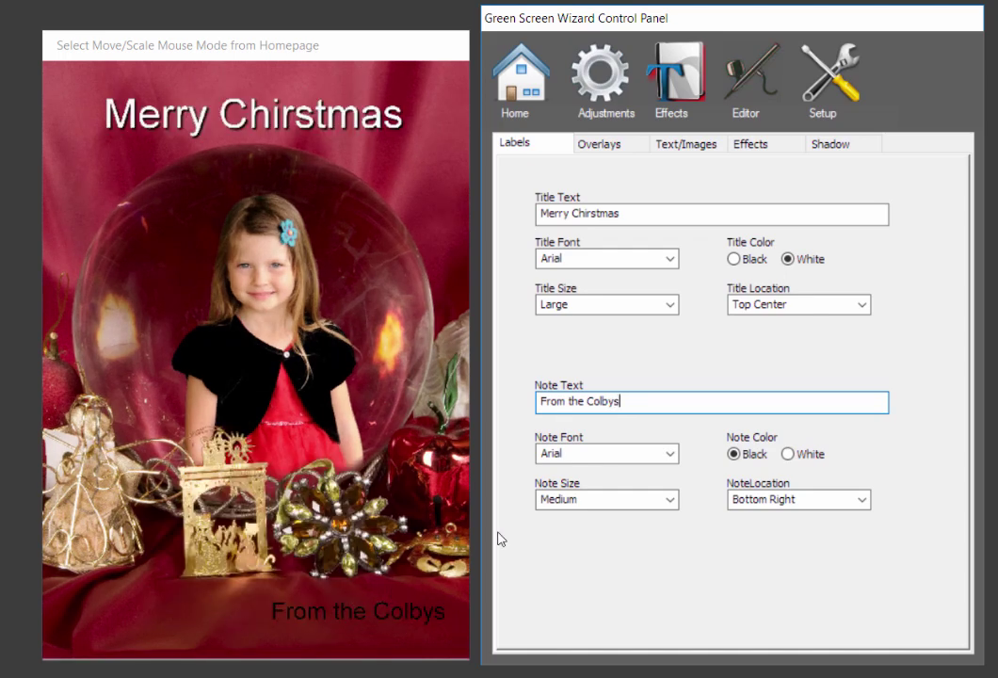
click(789, 455)
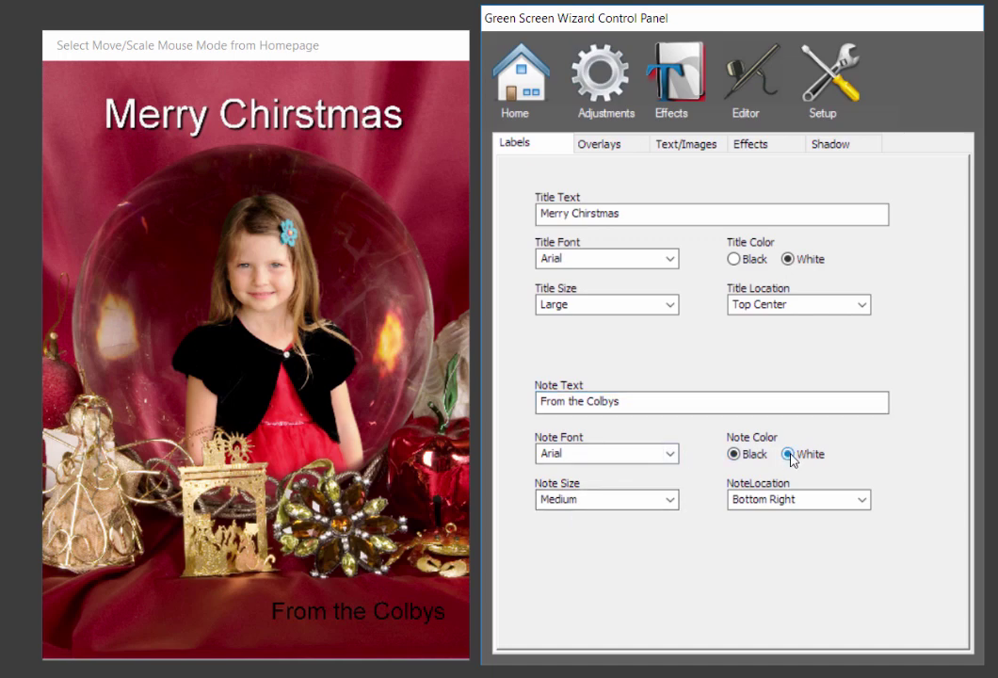